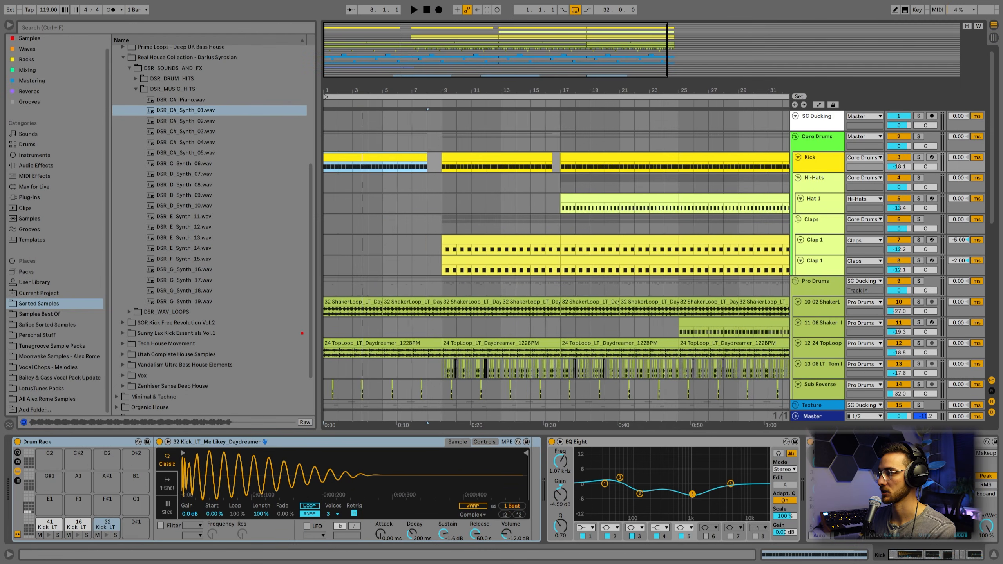
# Step: Solo the Core Drums group and play the arrangement from bar 9
pyautogui.click(912, 142)
pyautogui.click(919, 136)
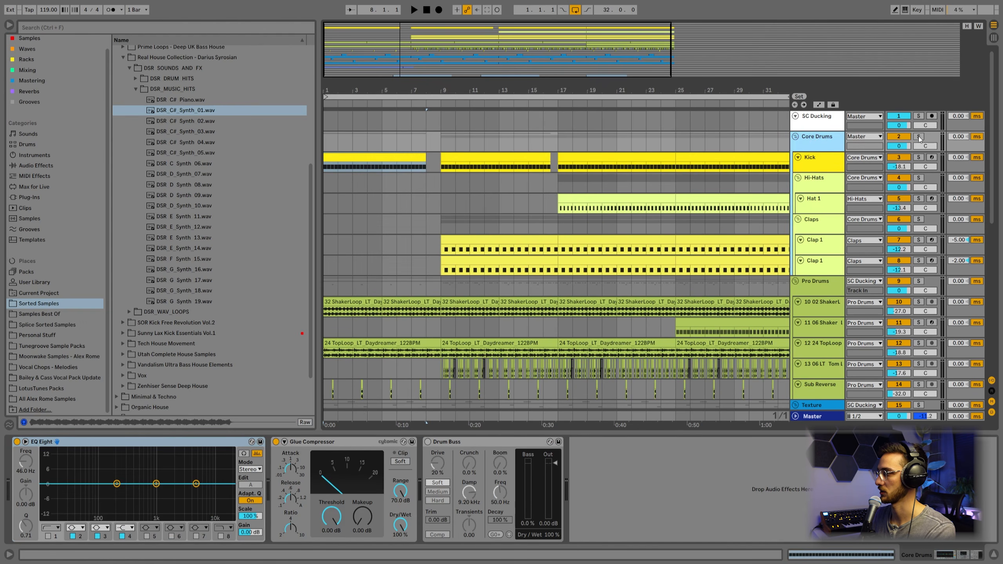
pyautogui.click(441, 141)
pyautogui.press('space')
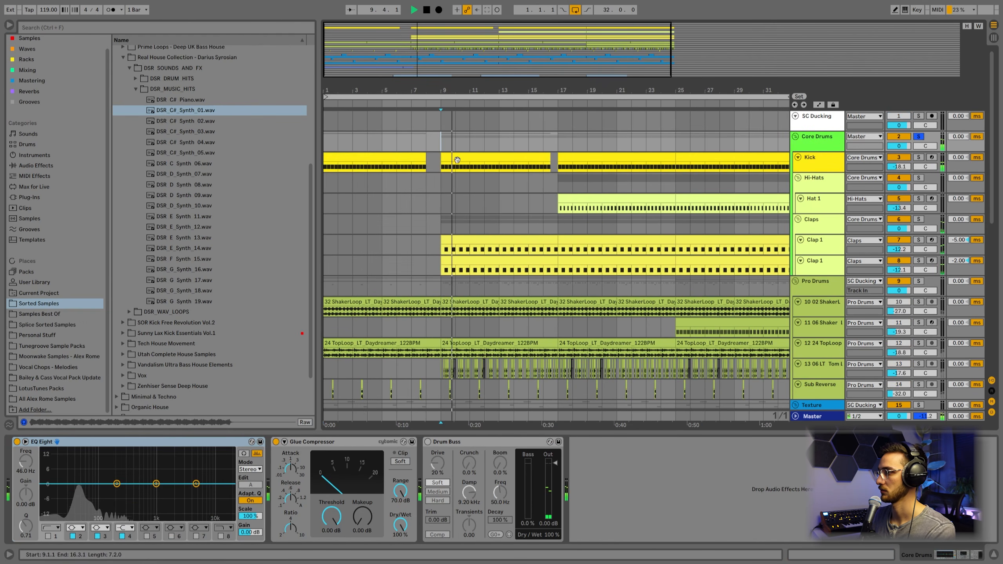
pyautogui.click(547, 167)
pyautogui.press('space')
# Step: Show the kick sample 32 Kick_LT_Me Likey_Daydreamer in the browser and preview the Drum Rack's kick pads
pyautogui.rightClick(231, 474)
pyautogui.click(253, 481)
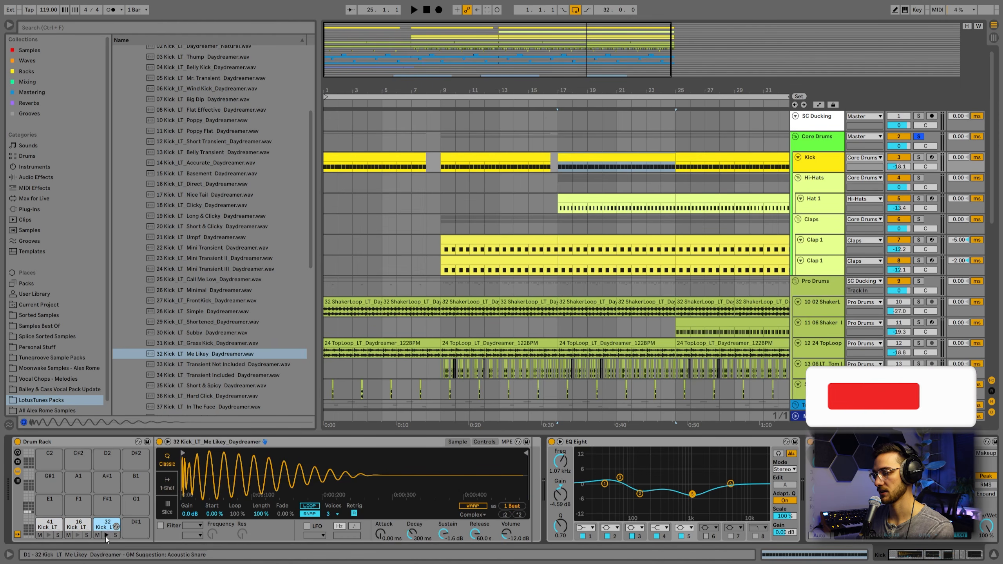
pyautogui.click(105, 535)
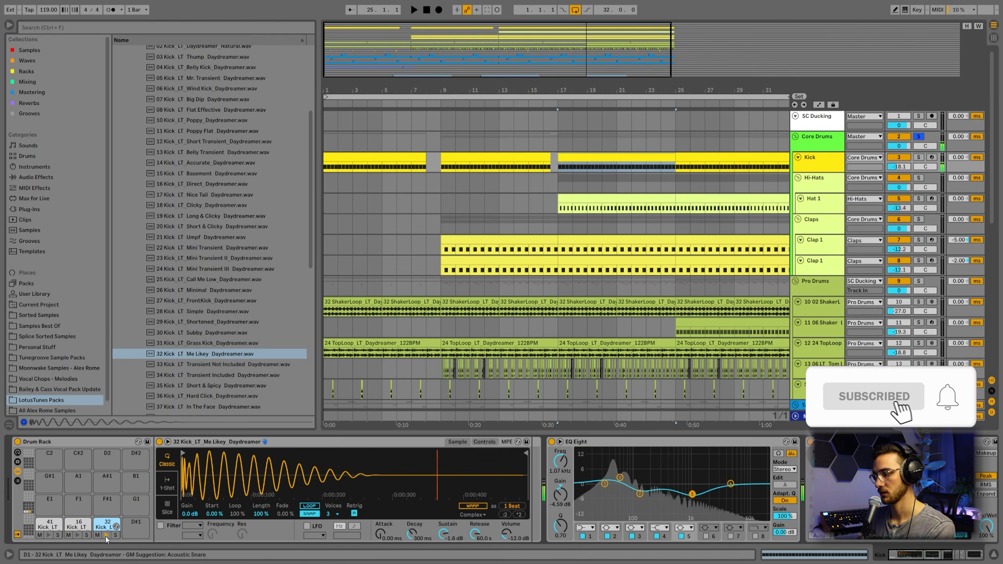
pyautogui.click(48, 535)
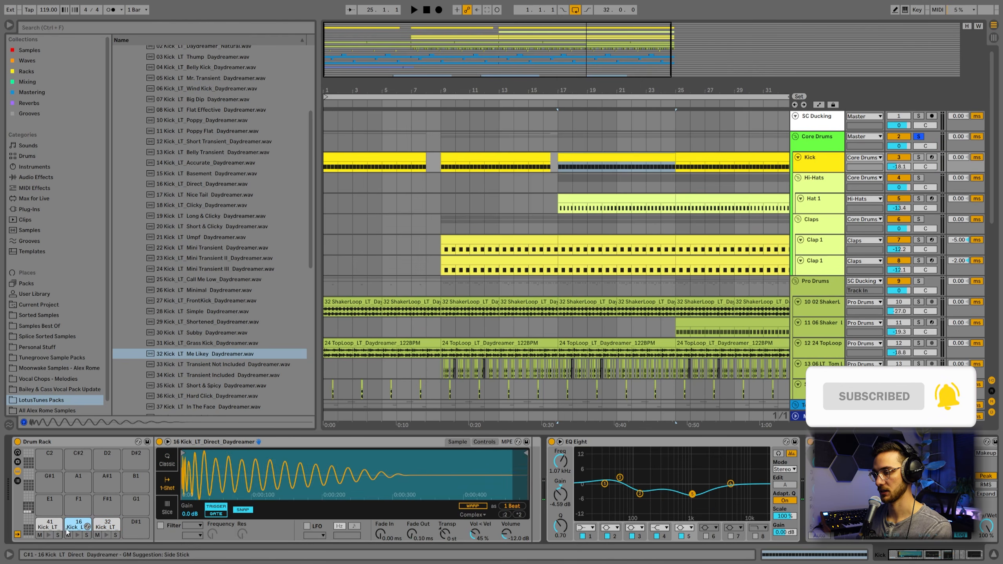
pyautogui.click(77, 535)
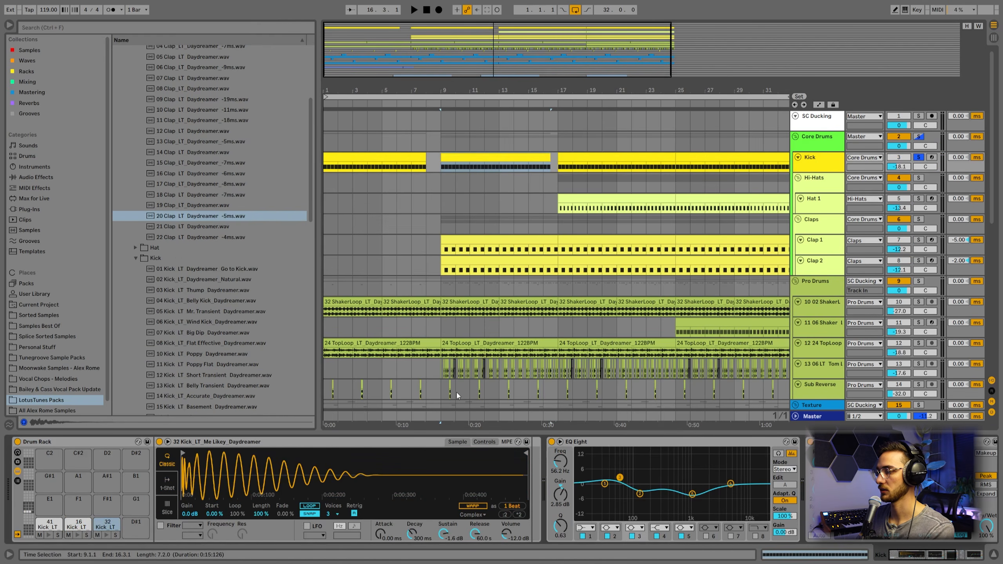
# Step: Locate the 32 Kick Me Likey sample in the browser again and view its waveform closer in the sampler
pyautogui.scroll(-1, 214, 344)
pyautogui.rightClick(229, 477)
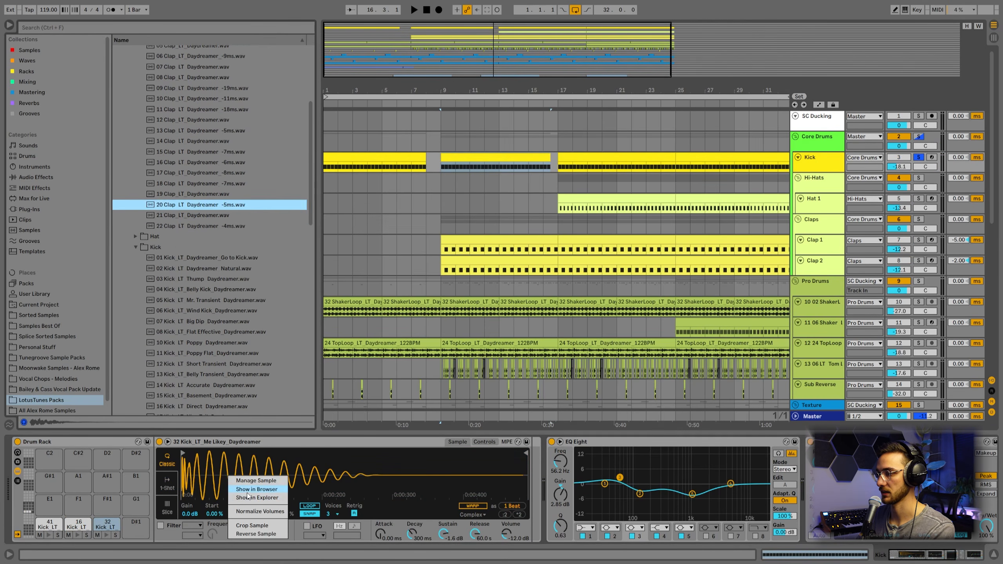
pyautogui.click(248, 491)
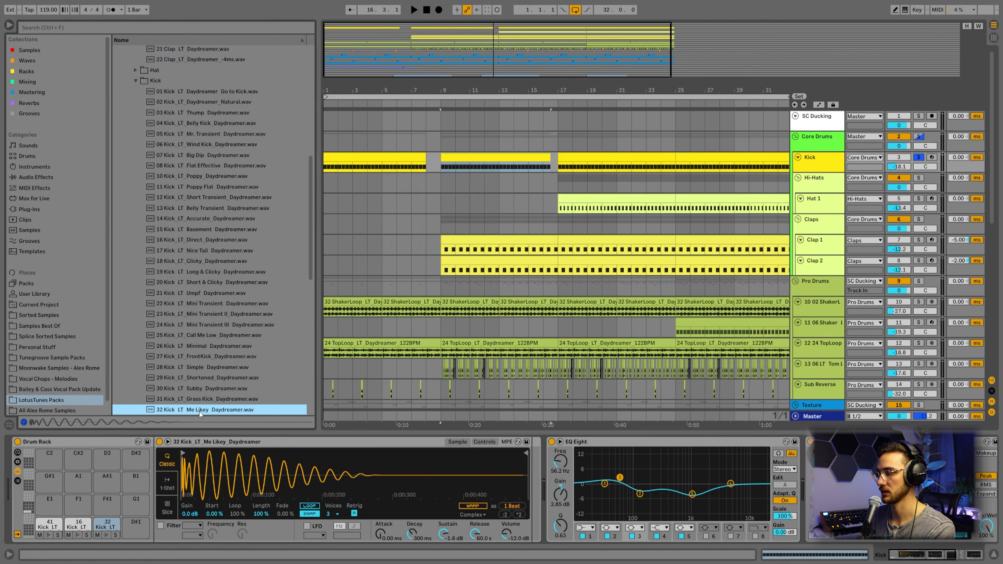
pyautogui.moveTo(216, 463); pyautogui.dragTo(190, 463)
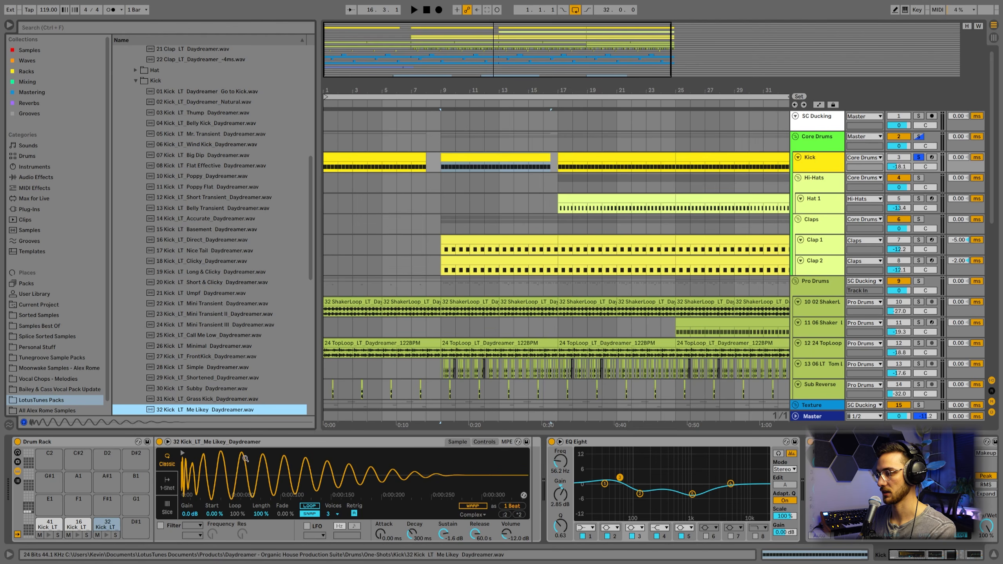
# Step: Play the kick from bar 17 and examine the bands of its EQ Eight one by one
pyautogui.click(614, 443)
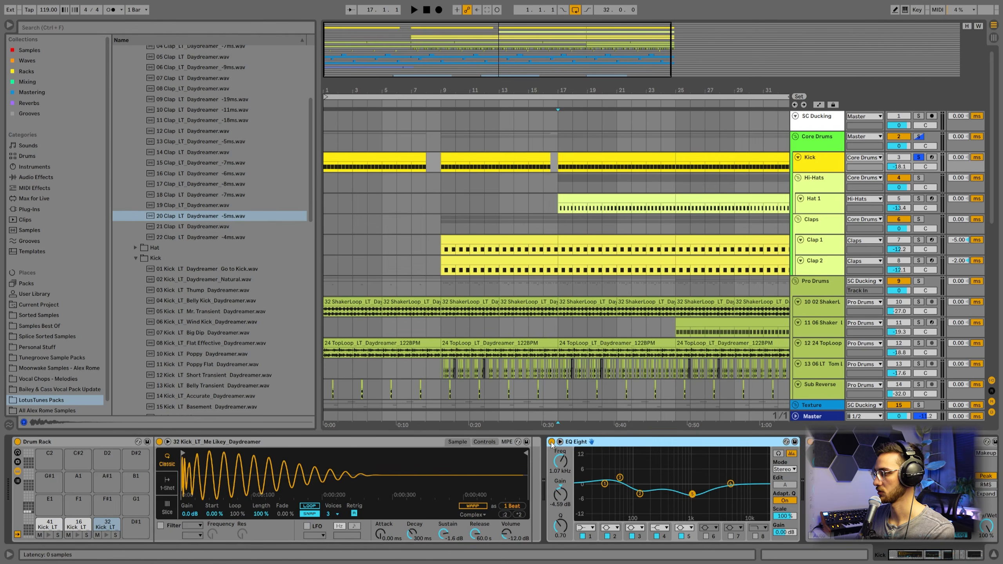
pyautogui.press('space')
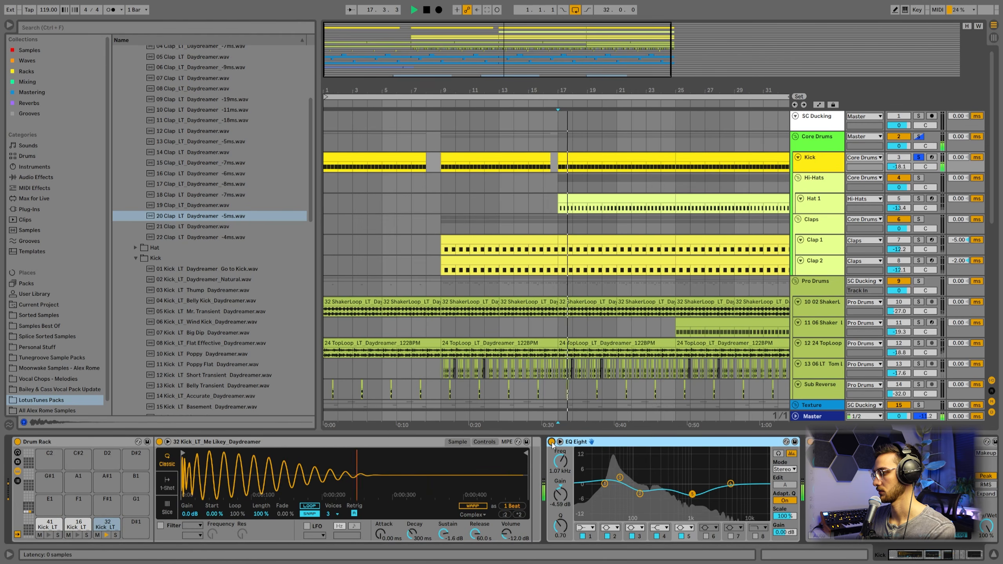
pyautogui.press('space')
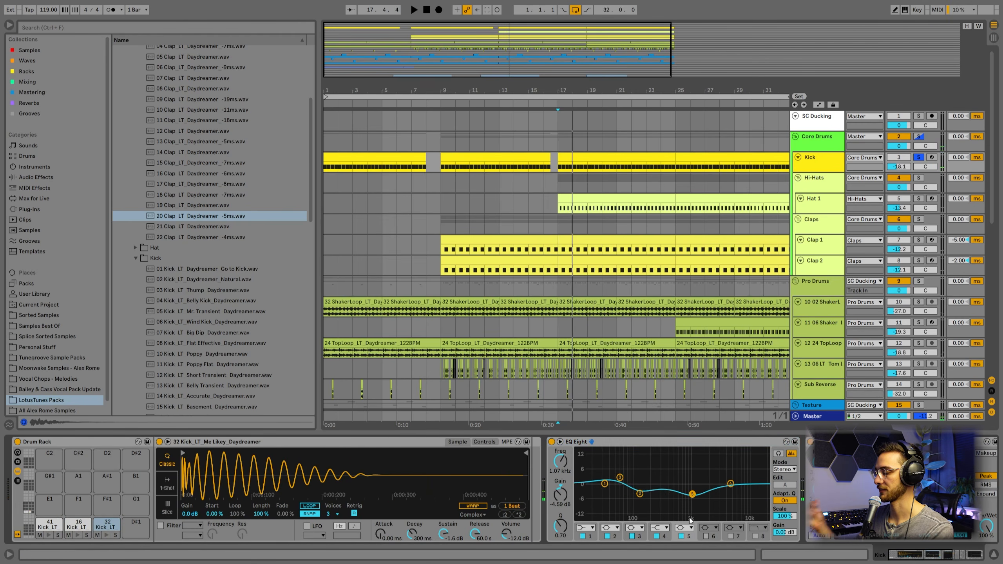
pyautogui.click(641, 495)
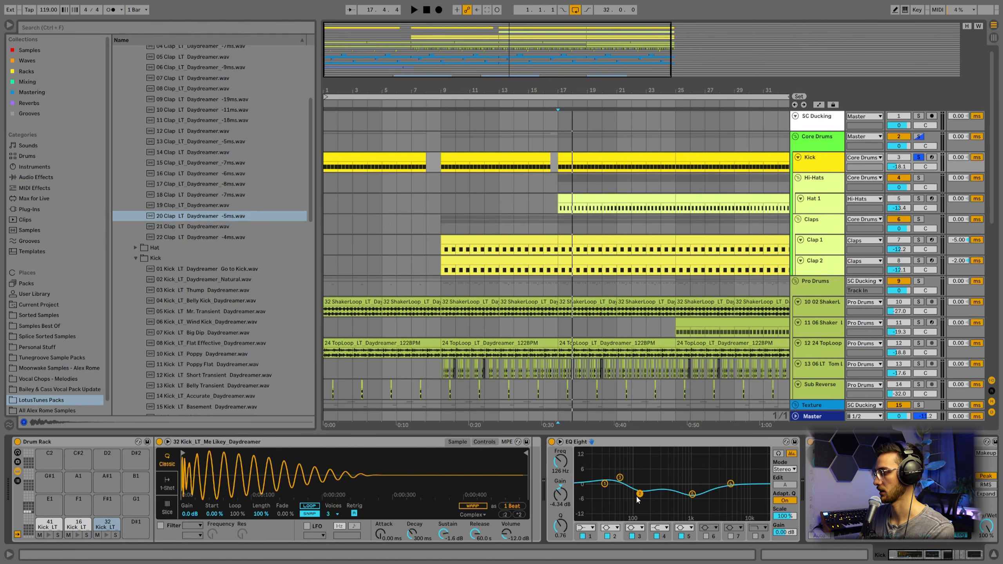
pyautogui.click(620, 477)
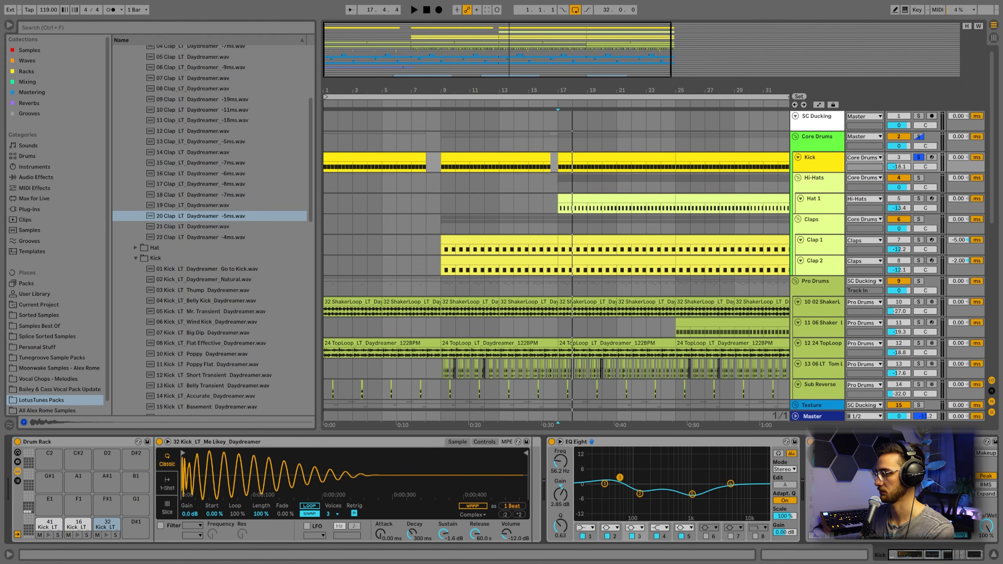
pyautogui.click(605, 484)
pyautogui.click(619, 477)
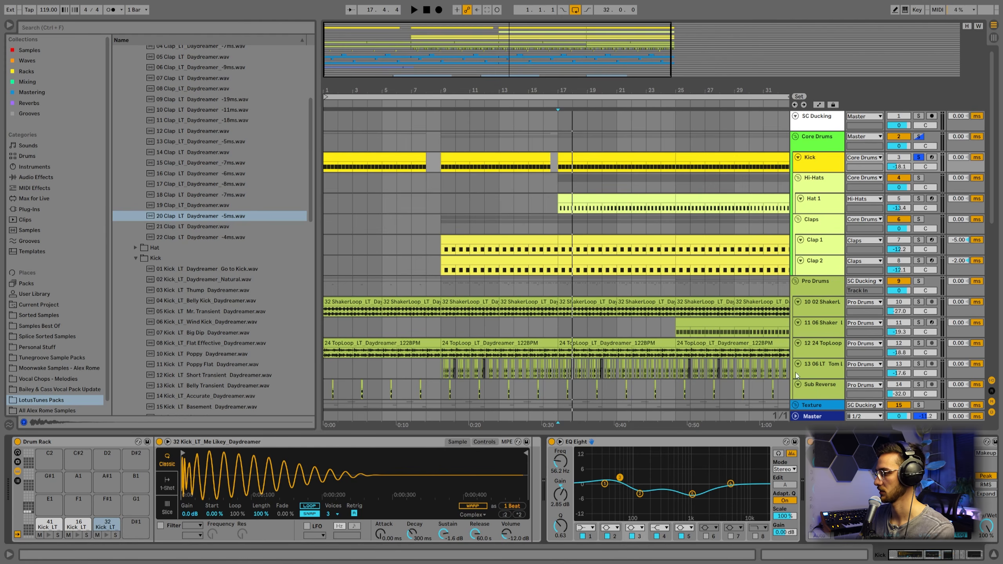
# Step: Solo the Claps group along with Core Drums and play the section from bar 9
pyautogui.click(481, 170)
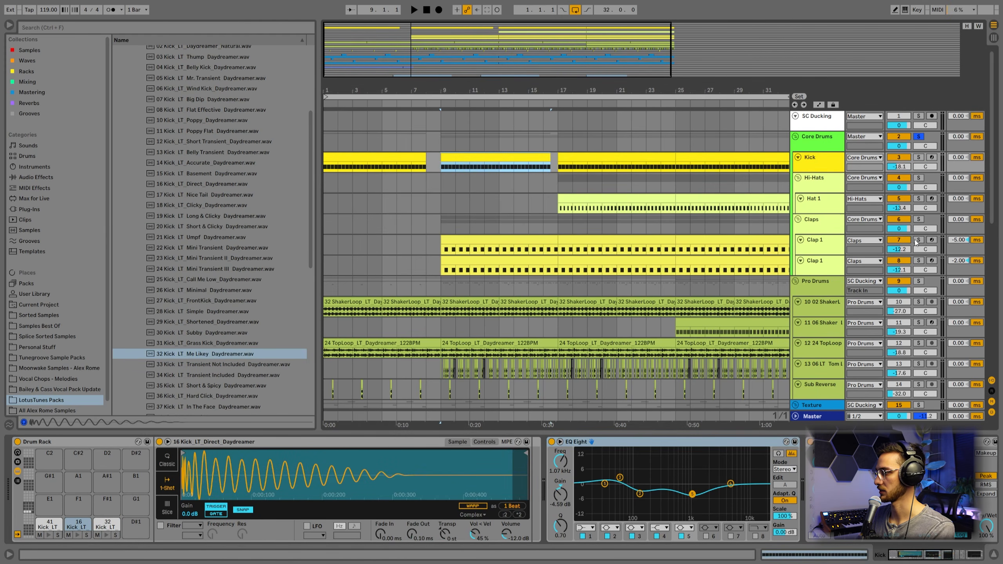
pyautogui.click(919, 220)
pyautogui.press('space')
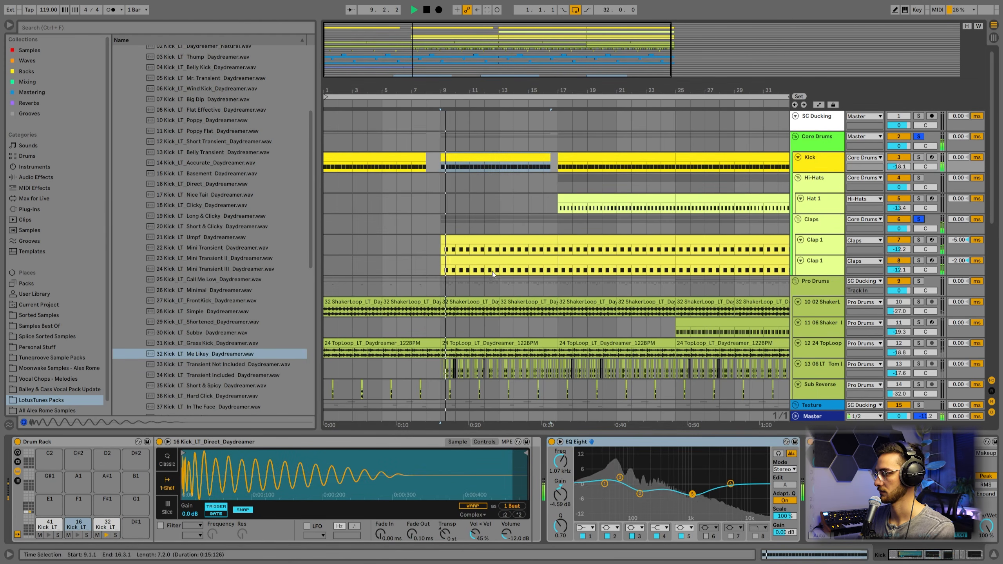
pyautogui.press('space')
# Step: Solo the upper clap track and show its 20 Clap_LT_Daydreamer_-5ms sample in the browser
pyautogui.click(470, 242)
pyautogui.click(823, 245)
pyautogui.click(919, 240)
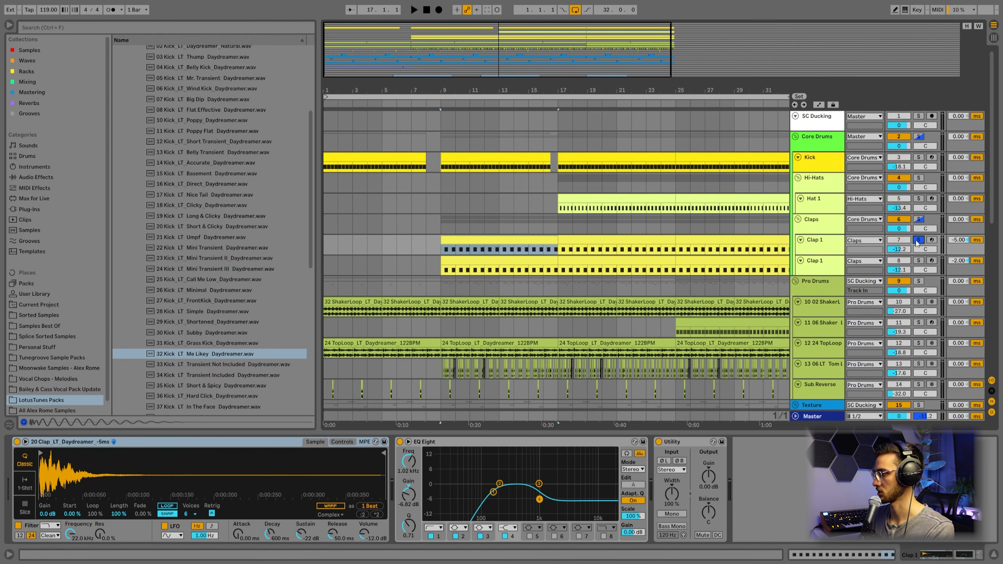
pyautogui.press('s')
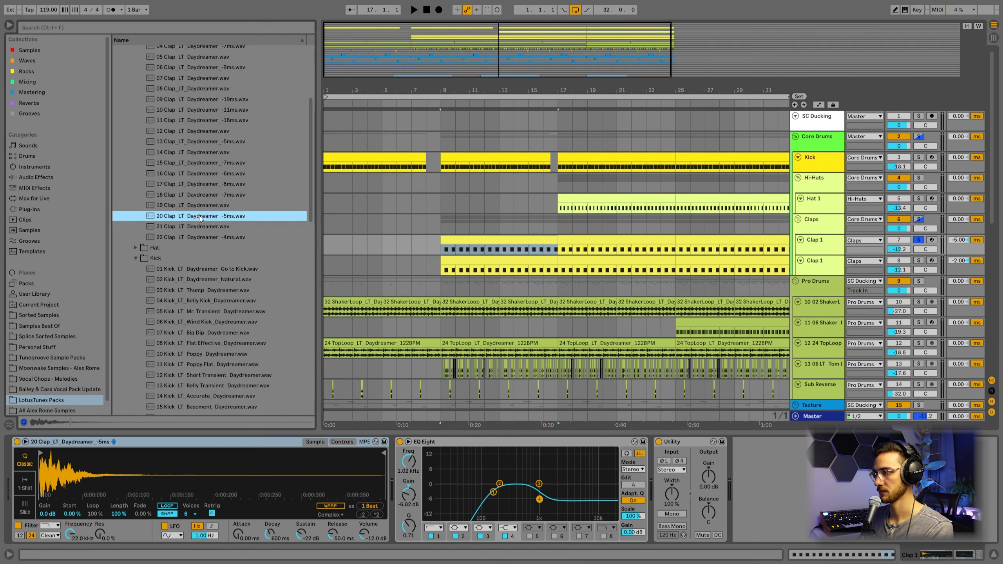
# Step: Compare the two clap layers from bar 9 by soloing the lower clap track and switching back to Clap 1
pyautogui.press('Down')
pyautogui.press('s')
pyautogui.press('space')
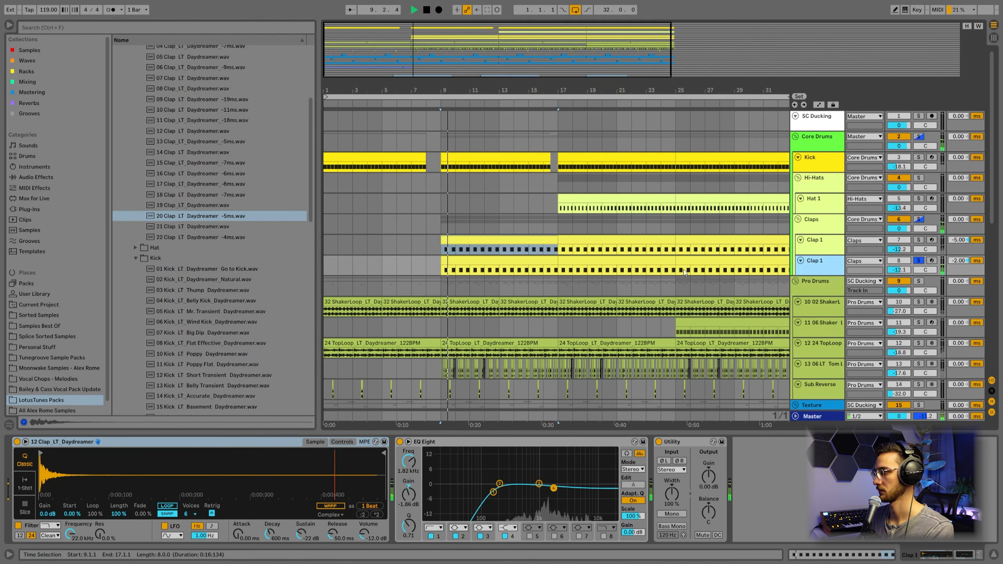
pyautogui.click(919, 240)
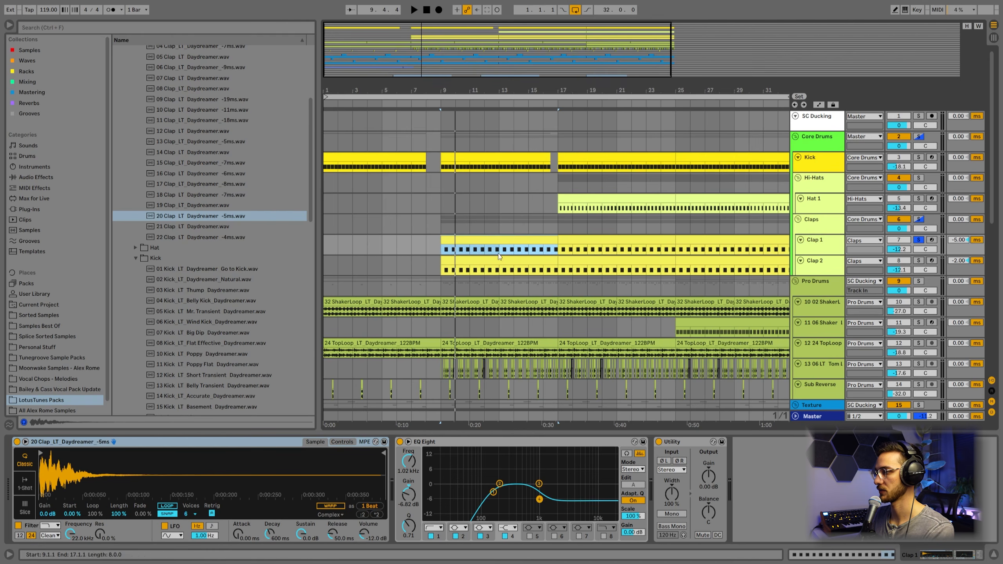
pyautogui.press('space')
# Step: Solo Clap 2 as well and play the claps together with the kick from bar 17
pyautogui.click(918, 260)
pyautogui.click(809, 262)
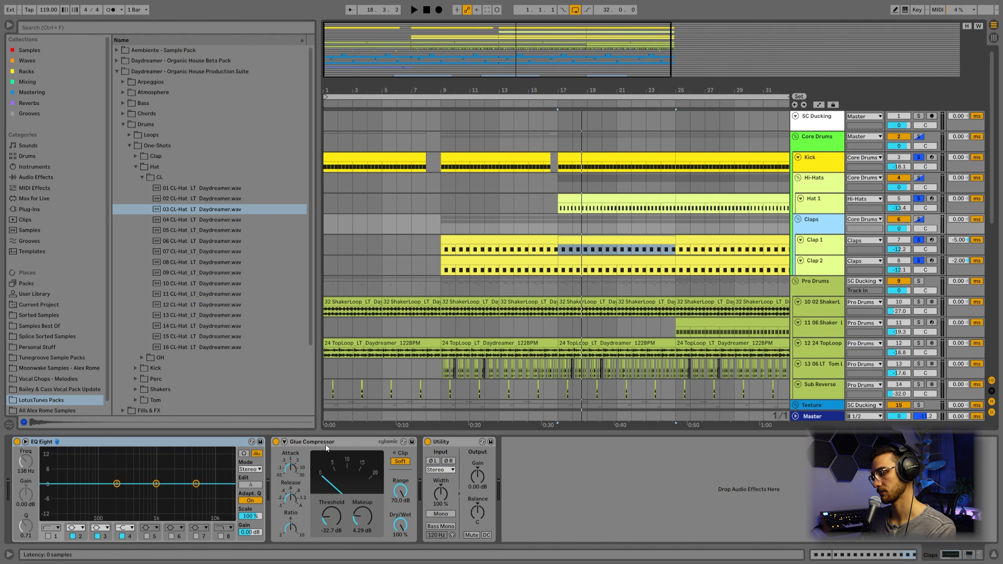
pyautogui.click(617, 263)
pyautogui.press('space')
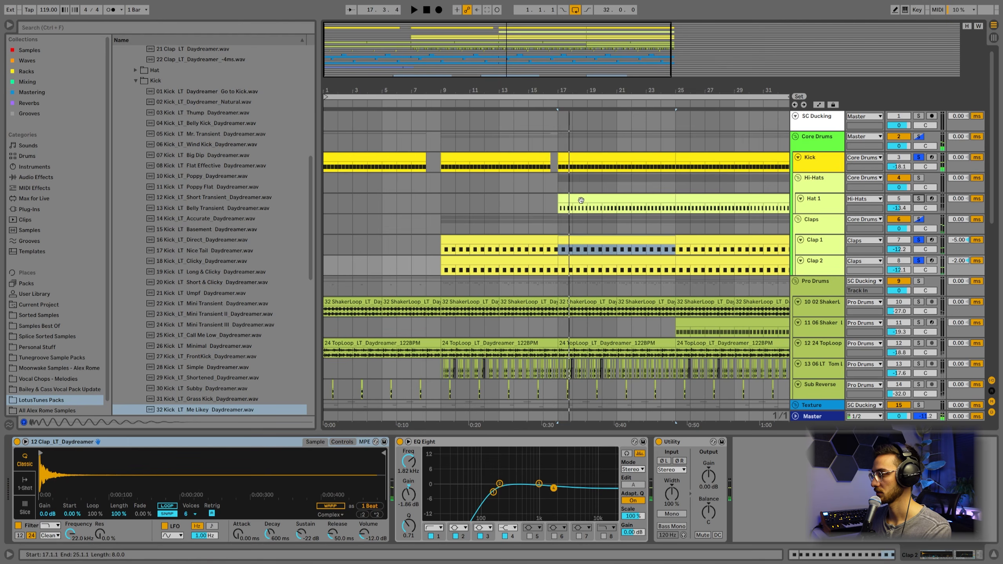
# Step: Add the Hat 1 track to the soloed kick and claps and play from bar 17
pyautogui.click(828, 209)
pyautogui.click(920, 199)
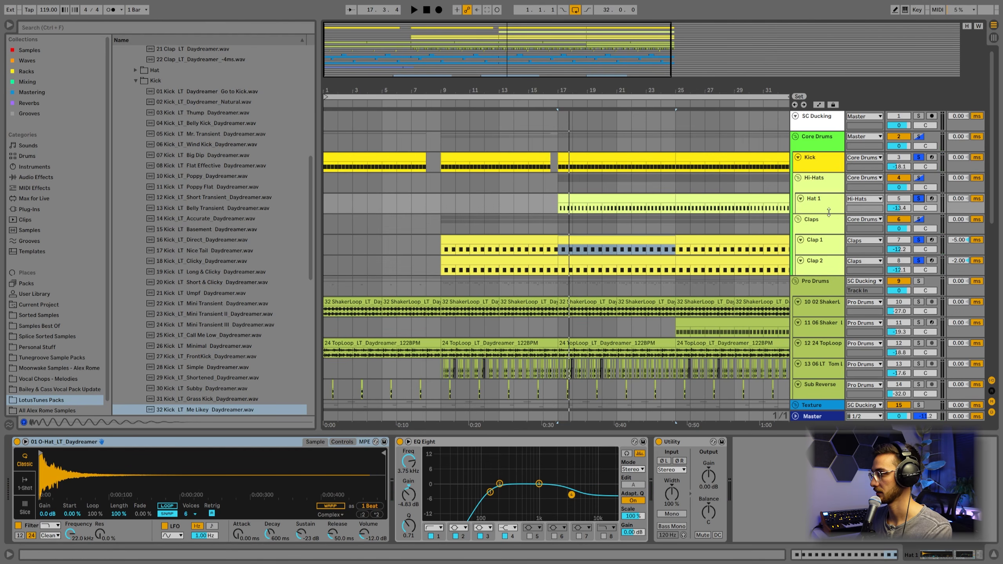
pyautogui.press('space')
pyautogui.press('space')
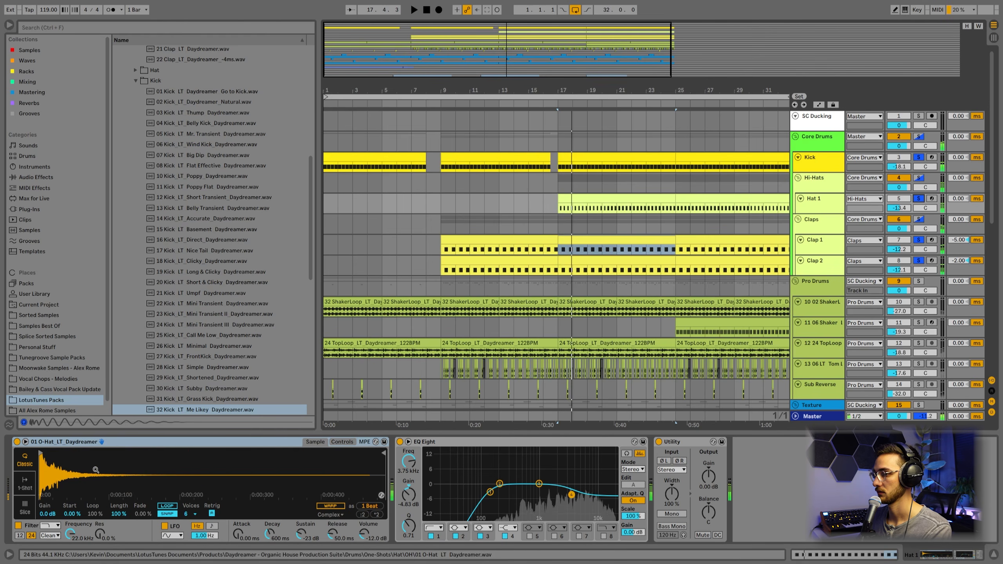
# Step: Show Hat 1's 01 O-Hat sample in the browser and bring up the CL closed-hat folder
pyautogui.rightClick(112, 468)
pyautogui.click(120, 487)
pyautogui.scroll(1, 179, 167)
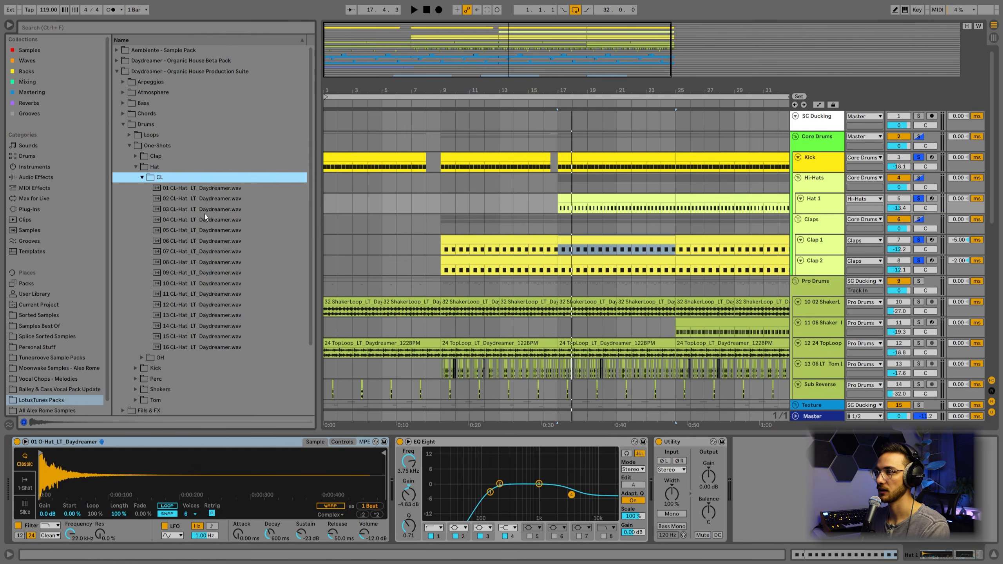
# Step: Try 03 CL-Hat_LT_Daydreamer.wav as Hat 1's sample, play it from bar 17, and undo the replacement
pyautogui.click(188, 208)
pyautogui.moveTo(188, 209); pyautogui.dragTo(159, 477)
pyautogui.press('space')
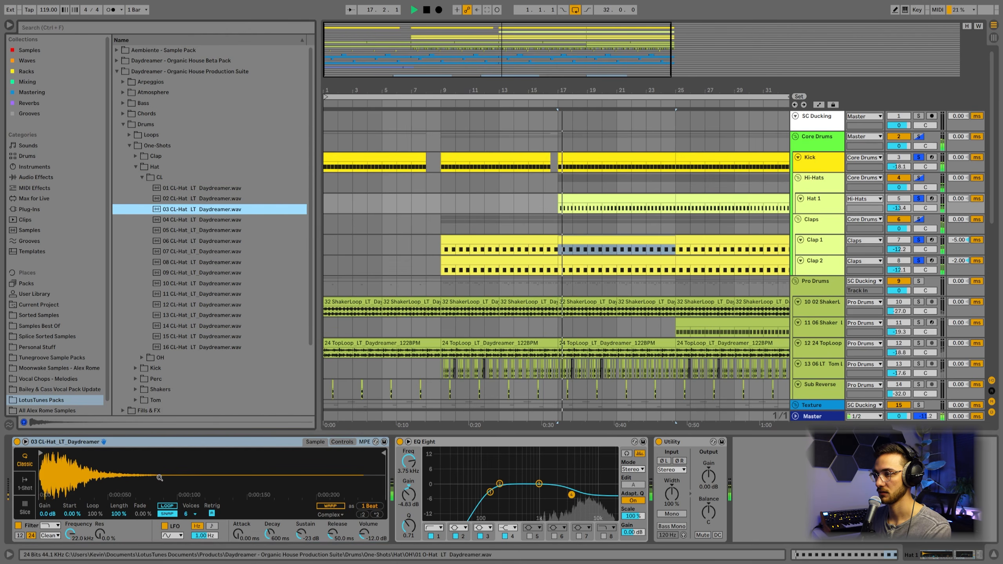
pyautogui.press('space')
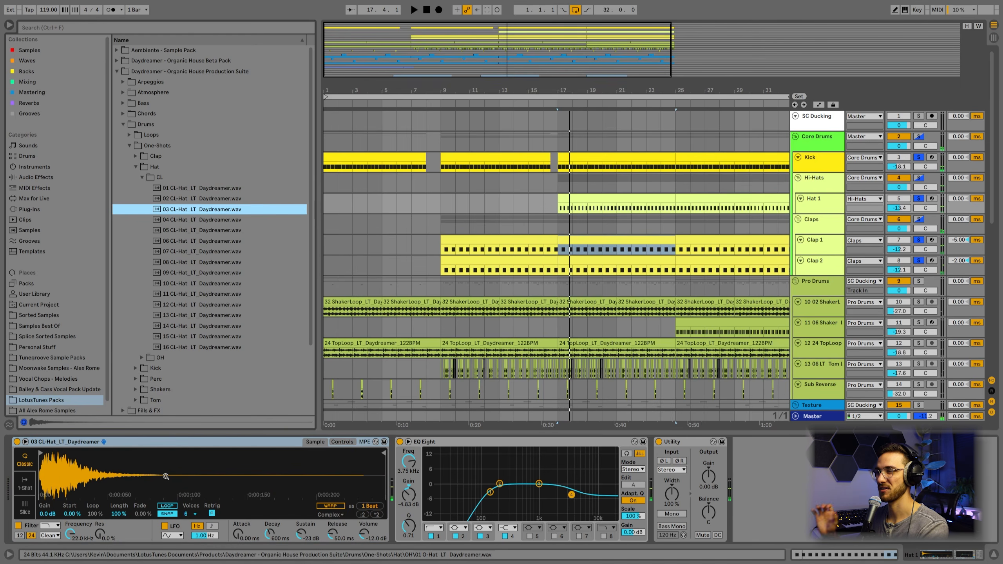
pyautogui.hotkey('ctrl', 'z')
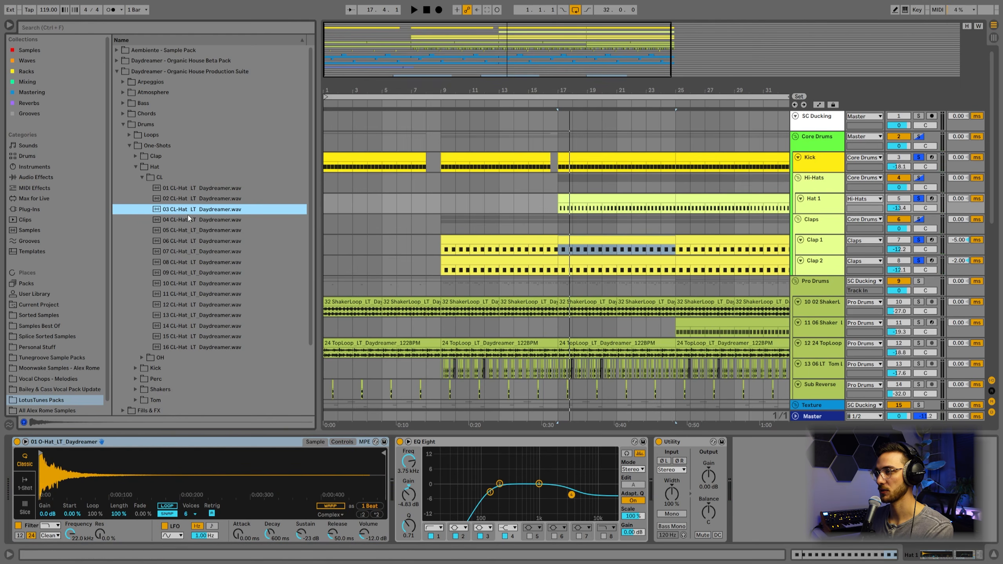
# Step: Lower the Sustain of Hat 1's sampler to -55 dB while playing the drums from bar 17
pyautogui.press('space')
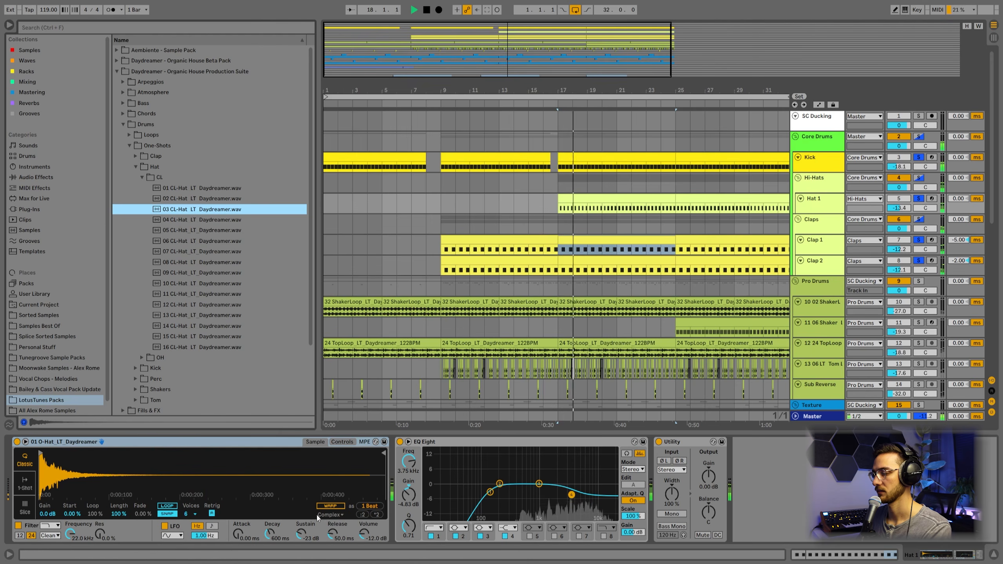
pyautogui.press('space')
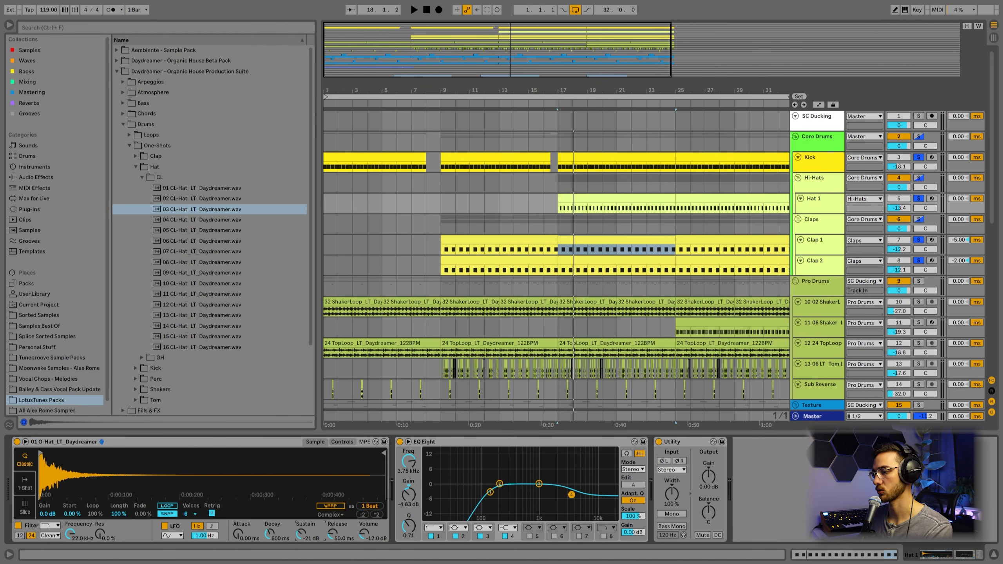
pyautogui.press('space')
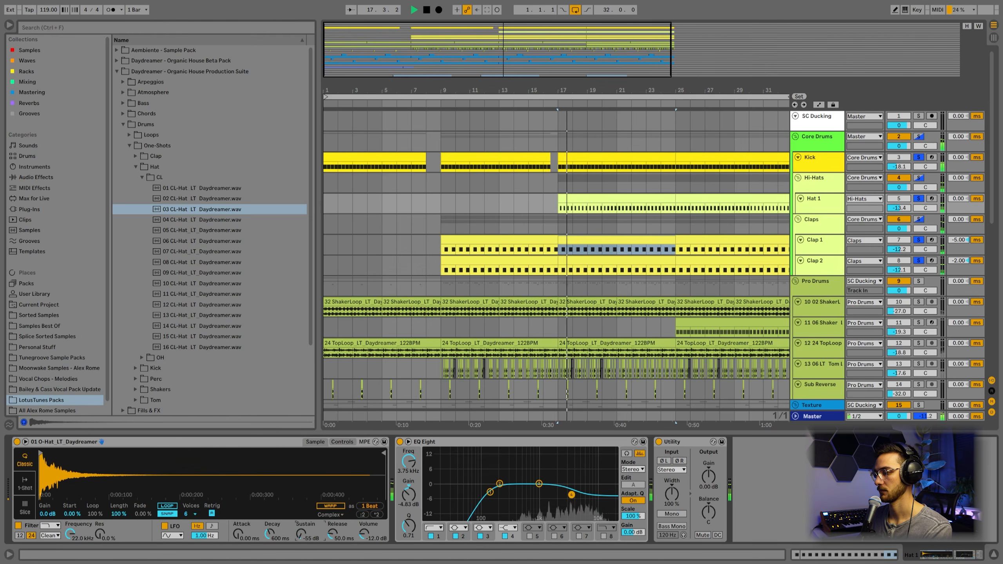
pyautogui.press('space')
pyautogui.moveTo(301, 535); pyautogui.dragTo(304, 555)
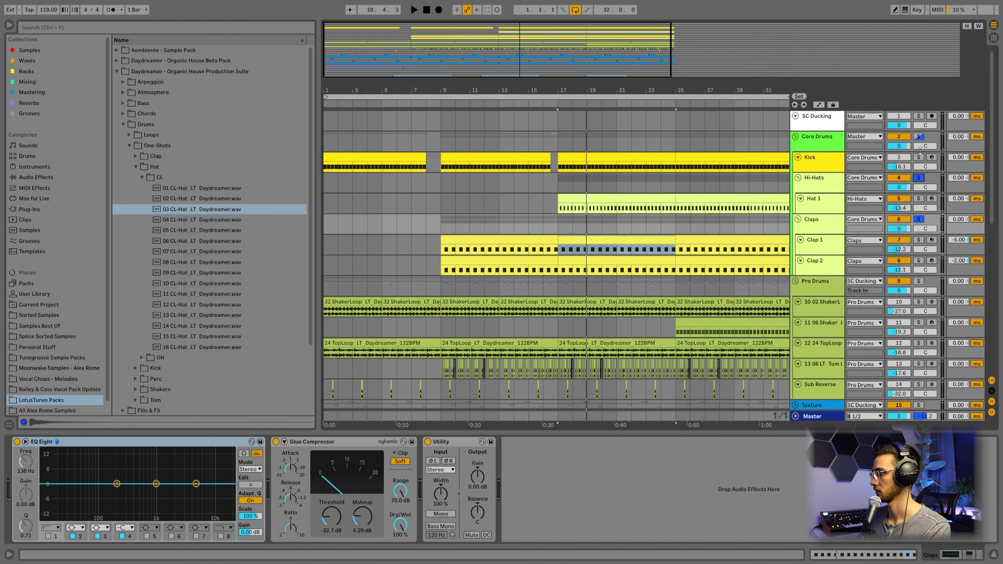
# Step: Solo the Hi-Hats and Core Drums groups alongside Claps and play the drums from bar 17
pyautogui.keyDown('ctrl'); pyautogui.click(919, 178); pyautogui.keyUp('ctrl')
pyautogui.keyDown('ctrl'); pyautogui.click(919, 137); pyautogui.keyUp('ctrl')
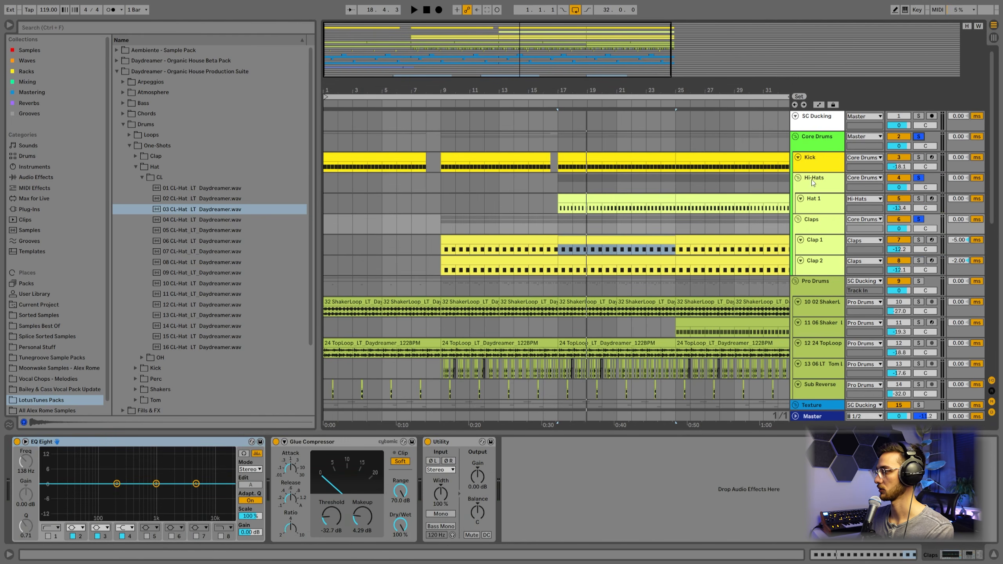
pyautogui.click(557, 141)
pyautogui.press('space')
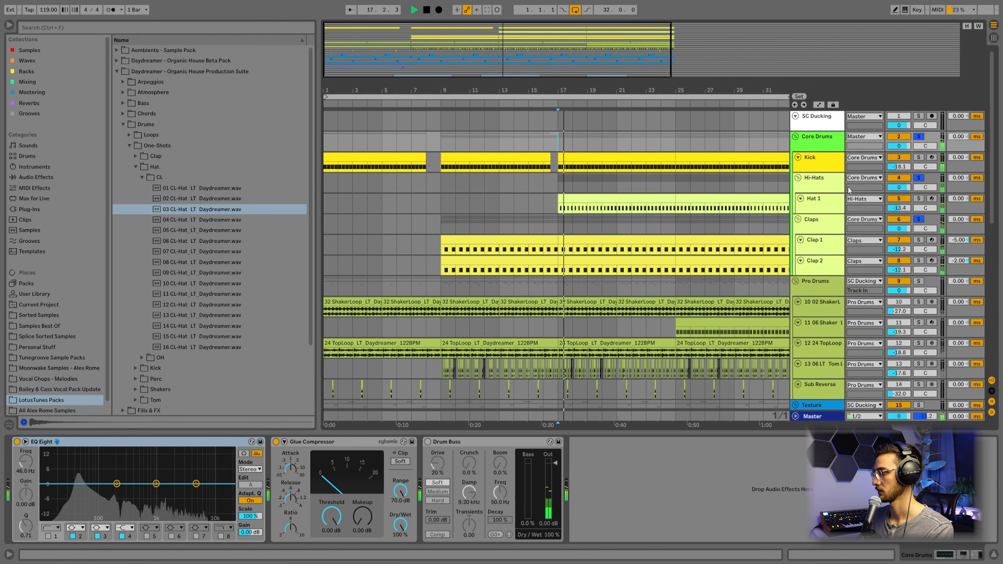
# Step: Stop the drum playback and audition the soloed 32 ShakerLoop clip from bar 9
pyautogui.press('space')
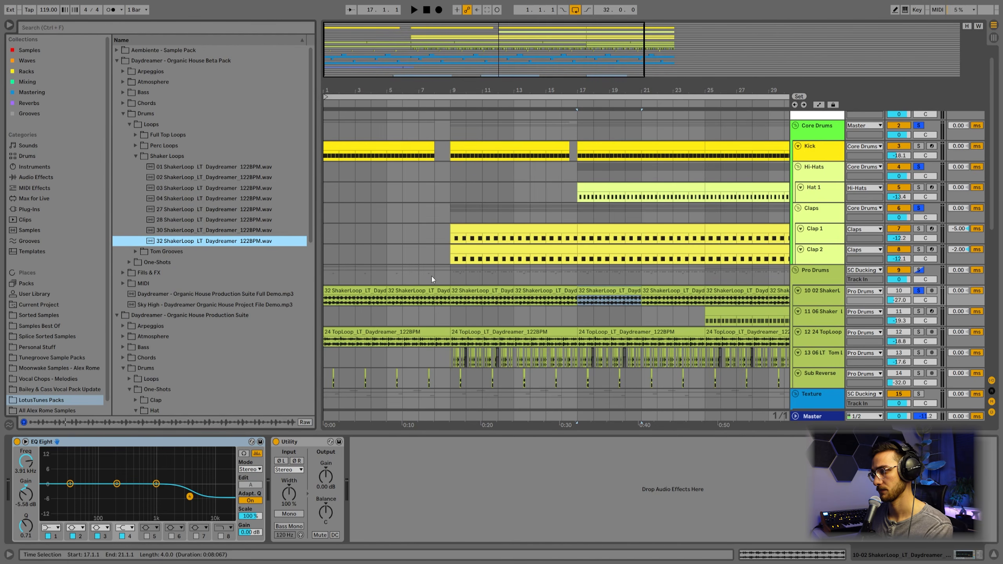
pyautogui.click(469, 291)
pyautogui.press('space')
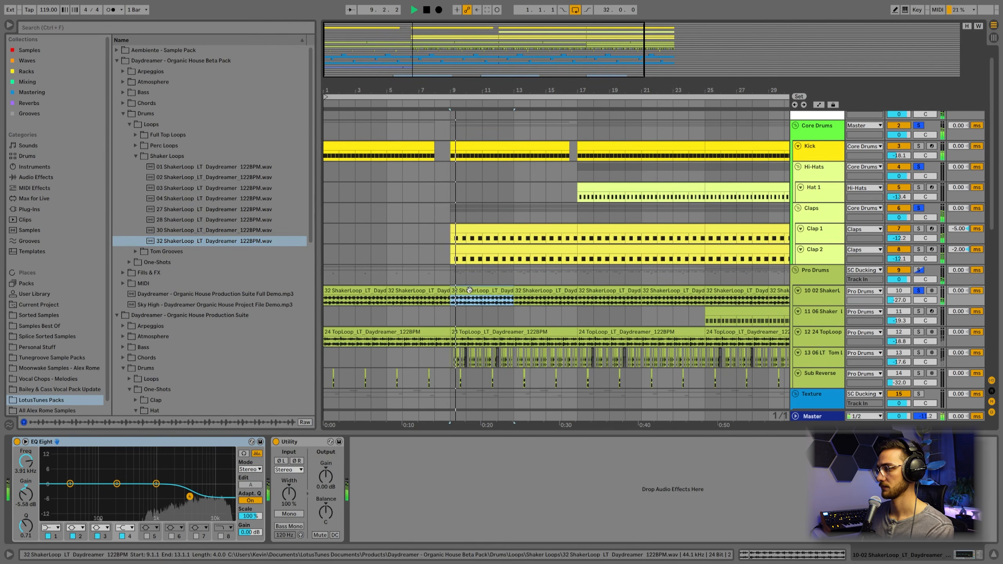
pyautogui.press('space')
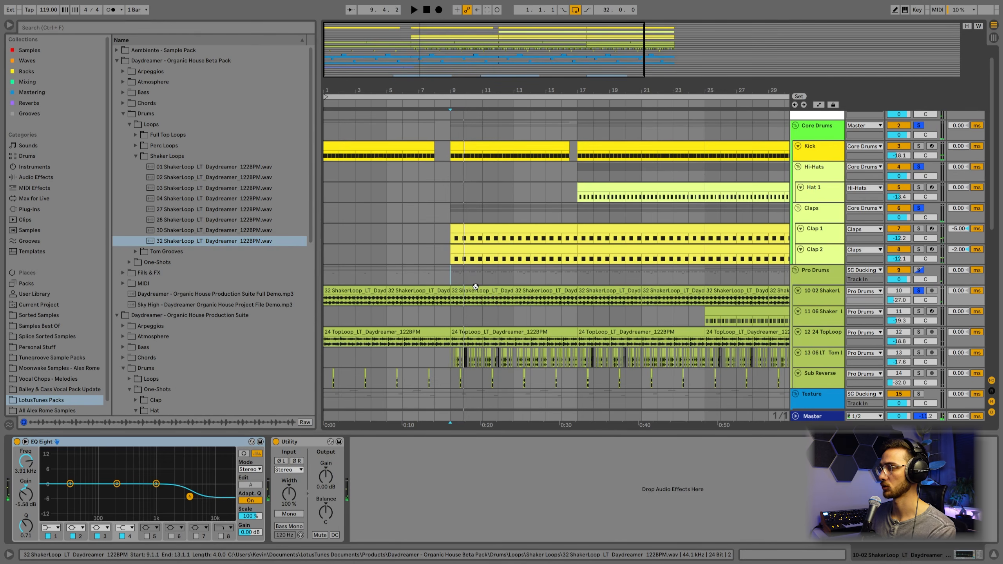
# Step: Open the 32 ShakerLoop clip that starts at bar 13 in the sample editor
pyautogui.click(467, 283)
pyautogui.hscroll(3, 466, 282)
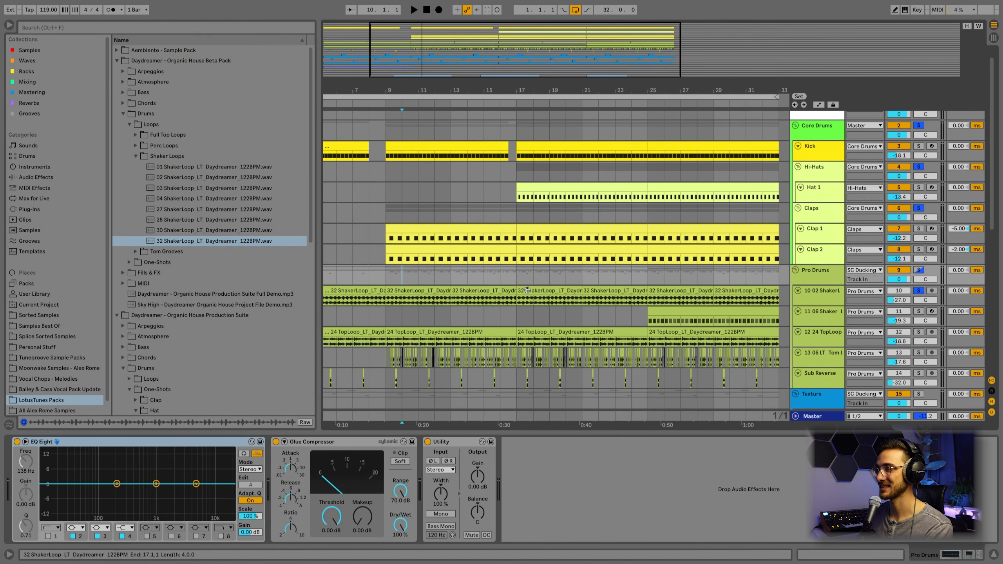
pyautogui.click(442, 291)
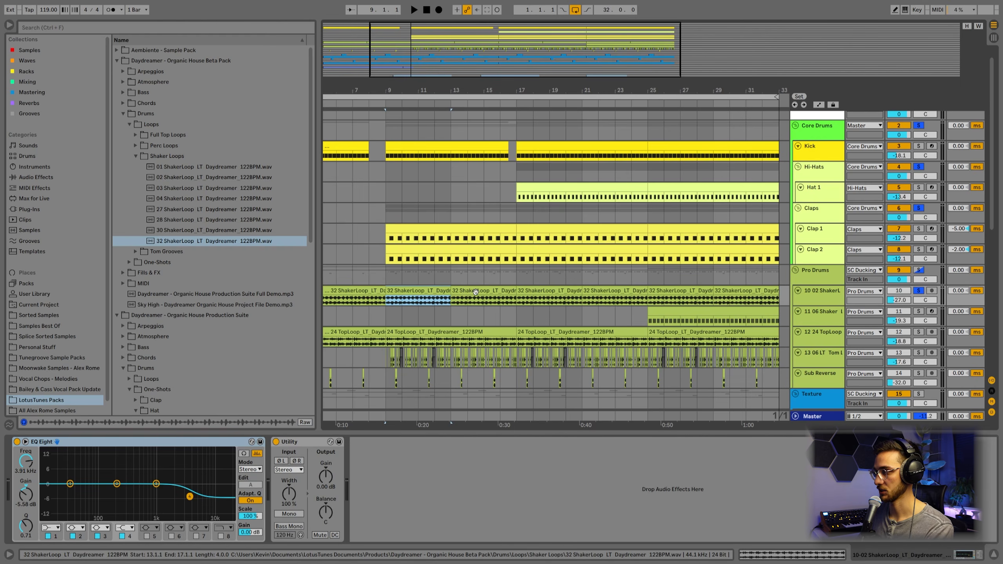
pyautogui.doubleClick(476, 291)
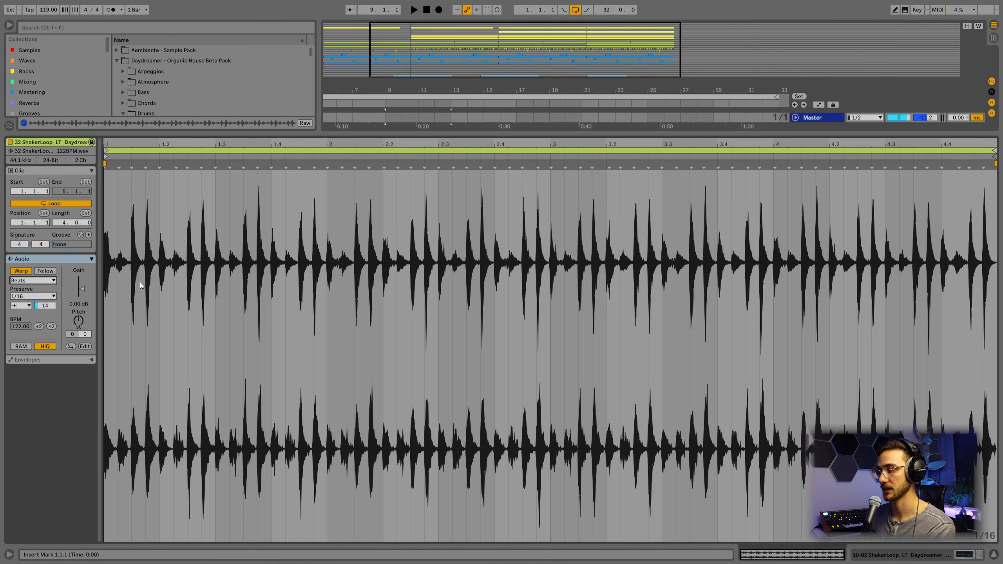
# Step: Set the shaker loop's warp mode to Beats with Preserve at 1/16 and the transient envelope to 23
pyautogui.click(28, 281)
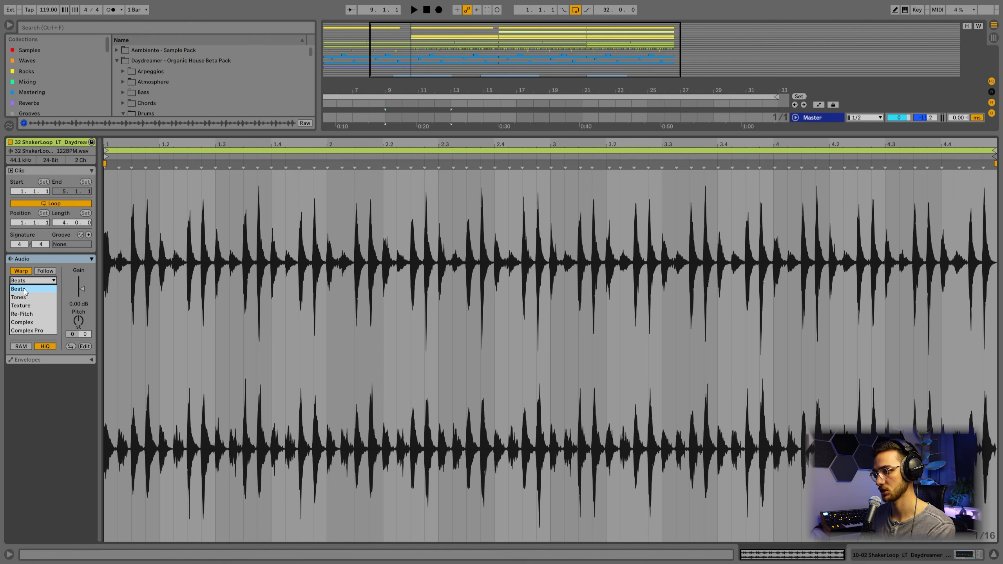
pyautogui.click(23, 288)
pyautogui.click(22, 296)
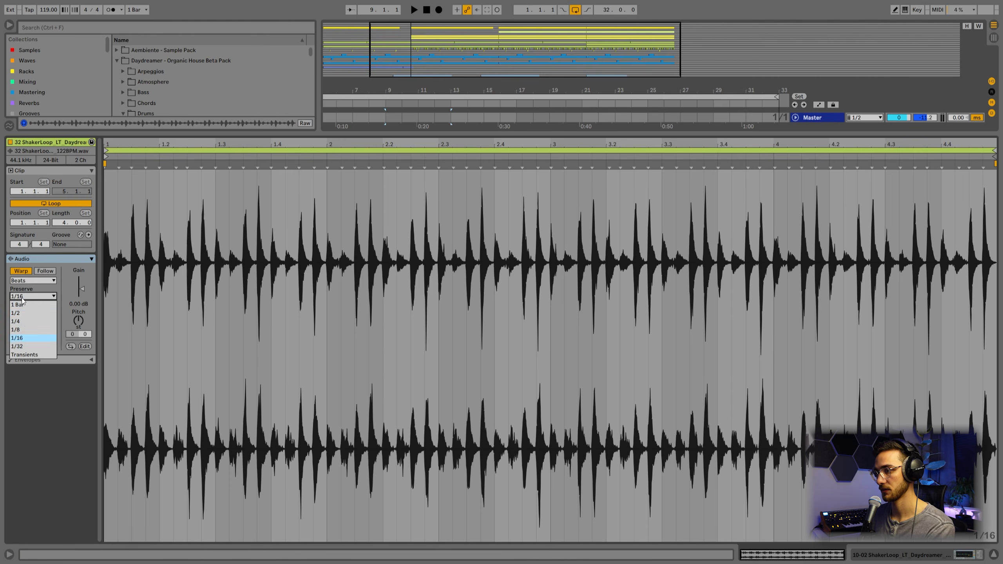
pyautogui.click(22, 339)
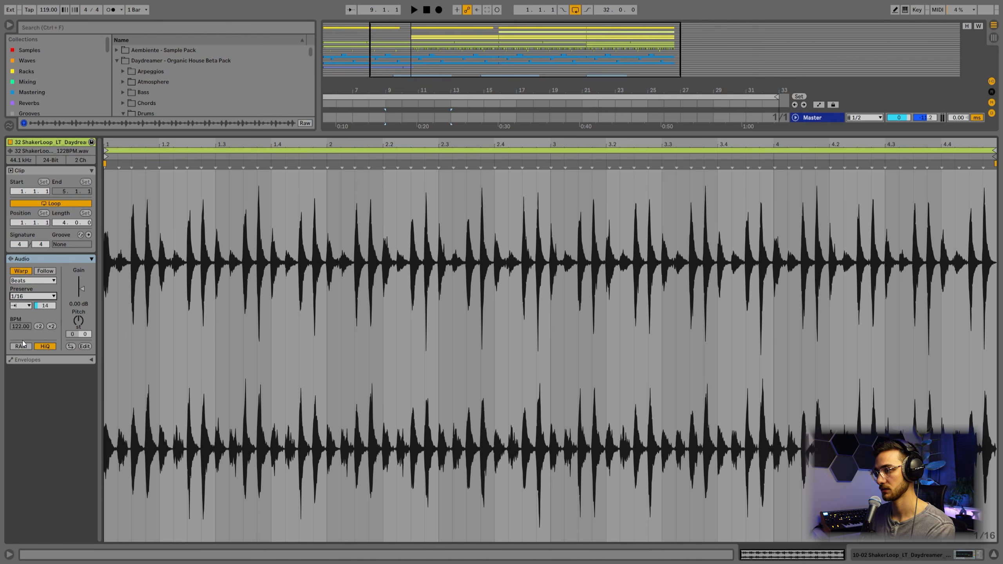
pyautogui.click(20, 305)
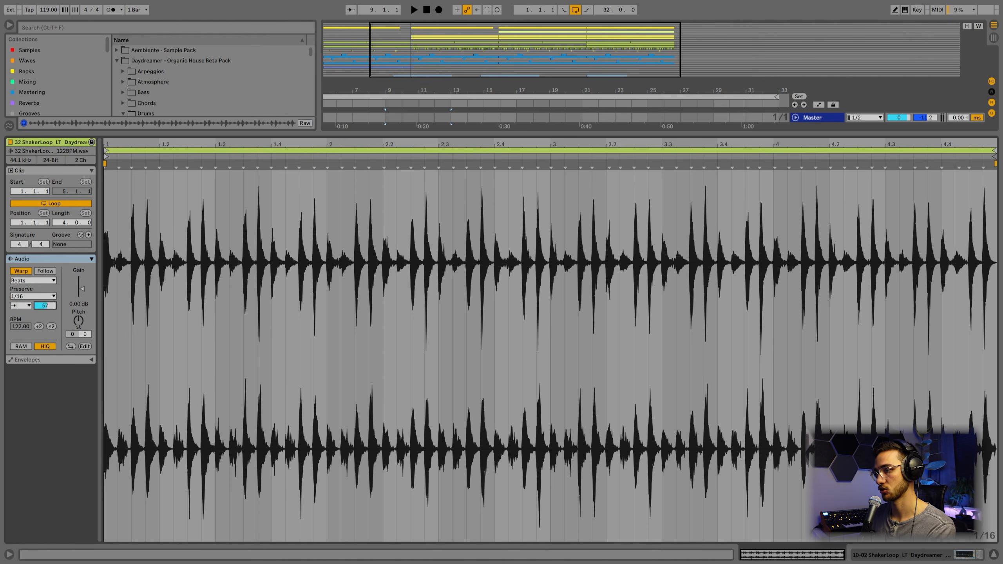
pyautogui.write('23')
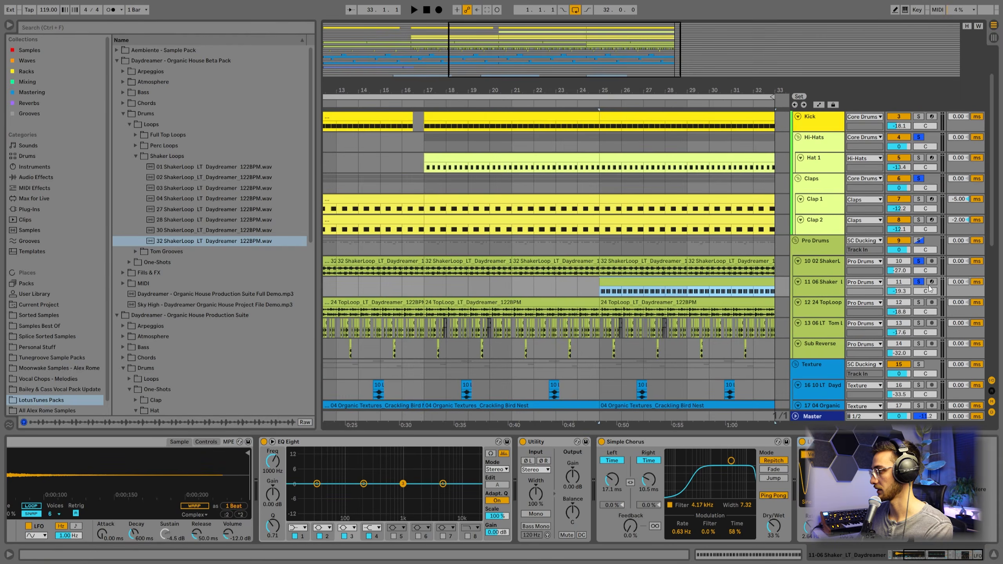
# Step: Select the 06 Shaker track's clip at bar 25 and show its sampler's source file, 06 Shaker_LT_Daydreamer.wav, in the browser
pyautogui.click(799, 283)
pyautogui.click(798, 281)
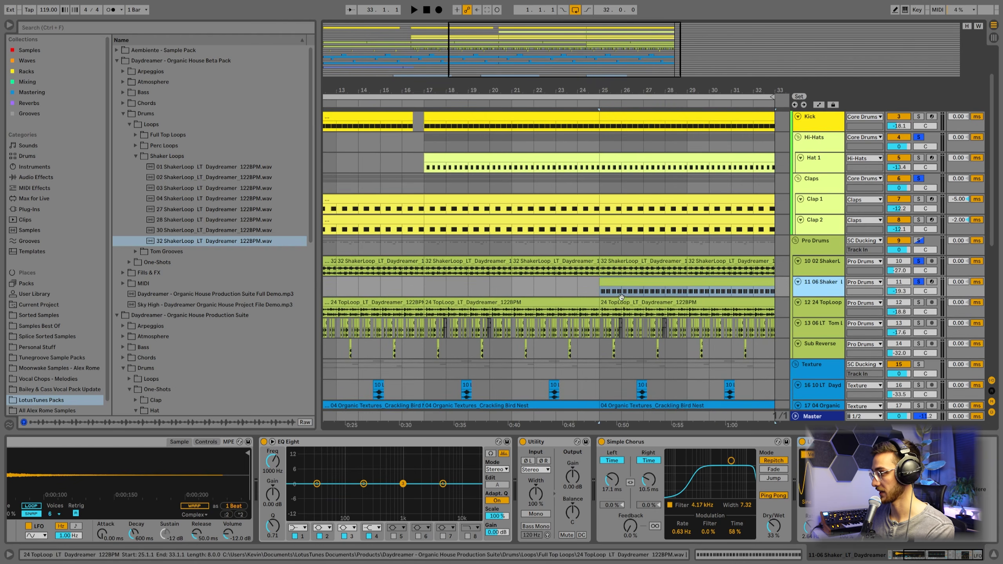
pyautogui.click(623, 280)
pyautogui.scroll(-5, 617, 170)
pyautogui.click(617, 169)
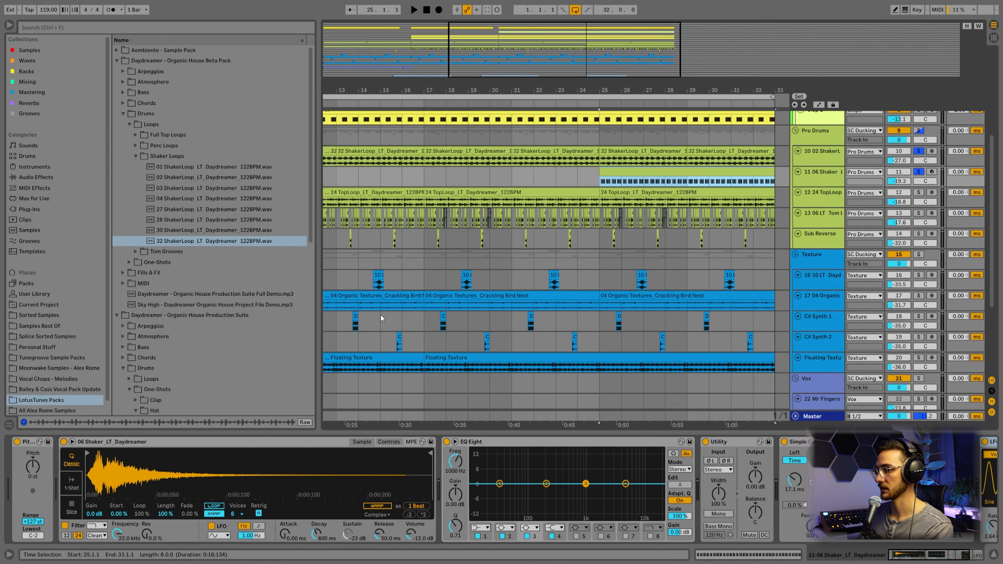
pyautogui.rightClick(137, 474)
pyautogui.click(165, 526)
pyautogui.scroll(2, 448, 263)
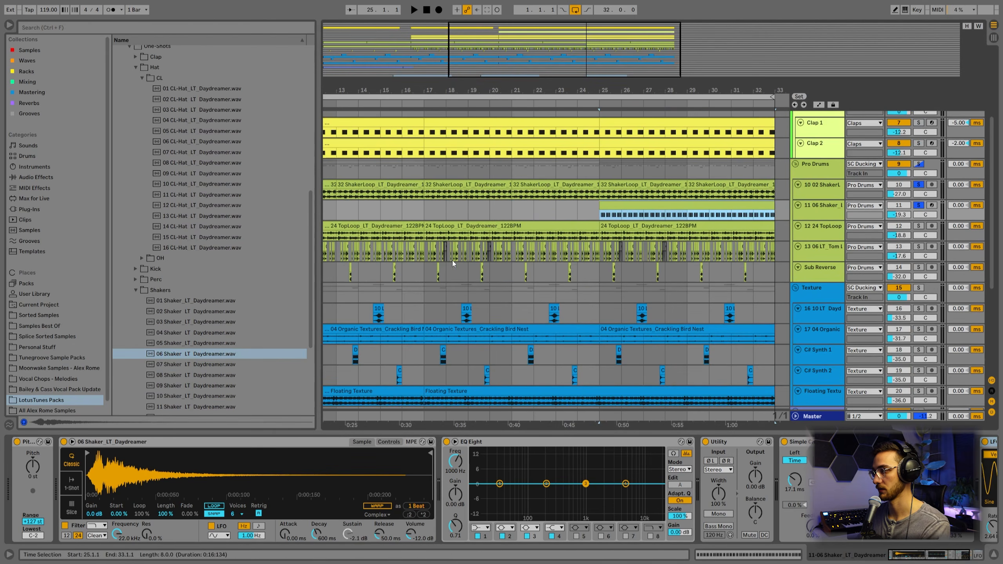
pyautogui.click(173, 355)
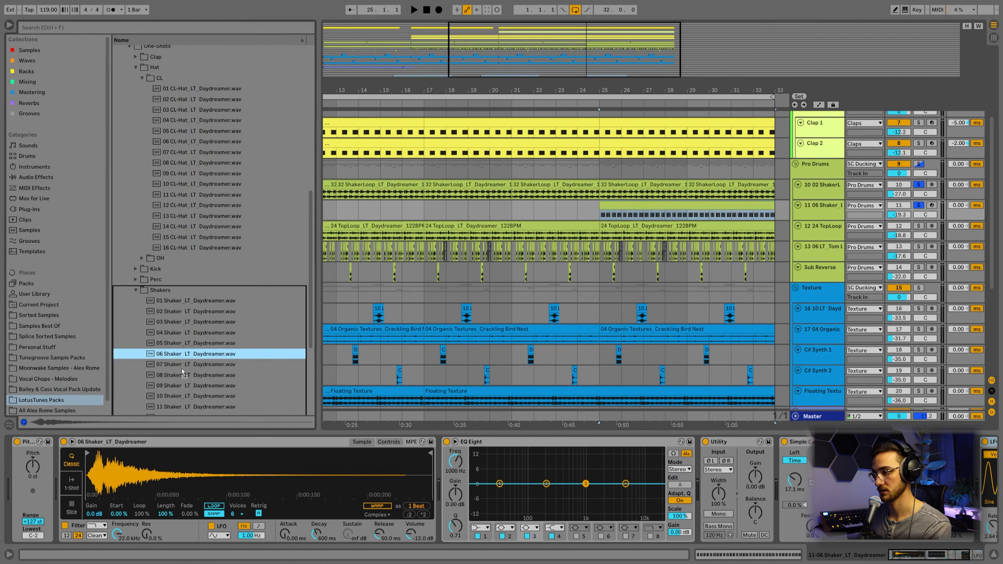
# Step: Open the 06 Shaker MIDI clip at bar 25 and examine its note pattern and velocities during playback
pyautogui.doubleClick(562, 298)
pyautogui.moveTo(183, 144); pyautogui.dragTo(209, 263)
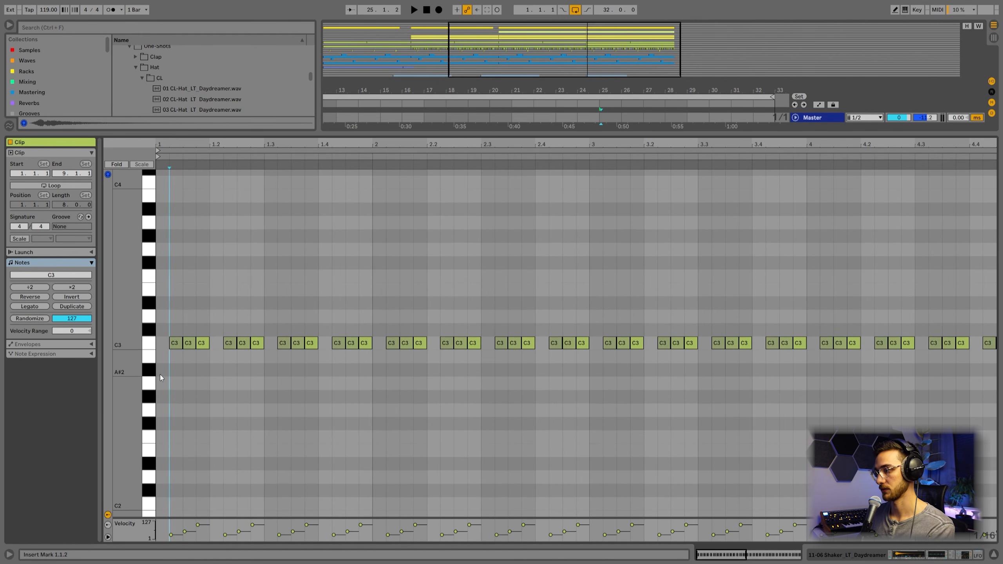
pyautogui.hotkey('shift', 'Tab')
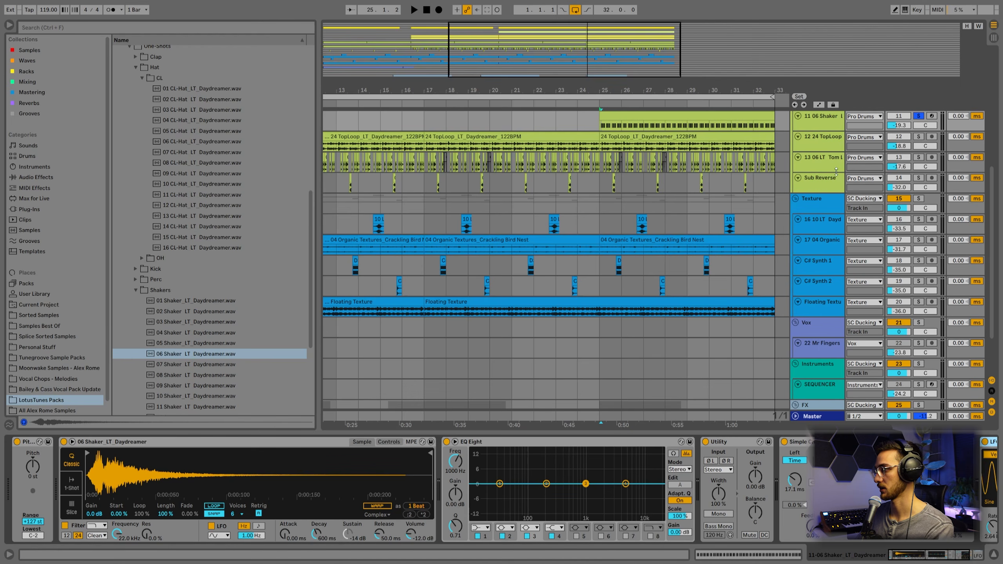
pyautogui.press('space')
pyautogui.hotkey('shift', 'Tab')
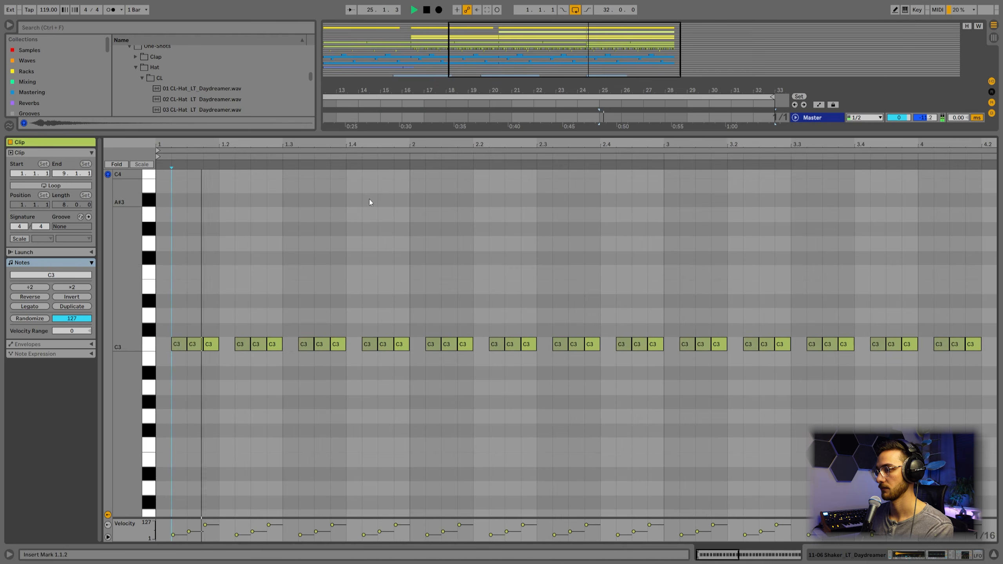
pyautogui.hotkey('shift', 'Tab')
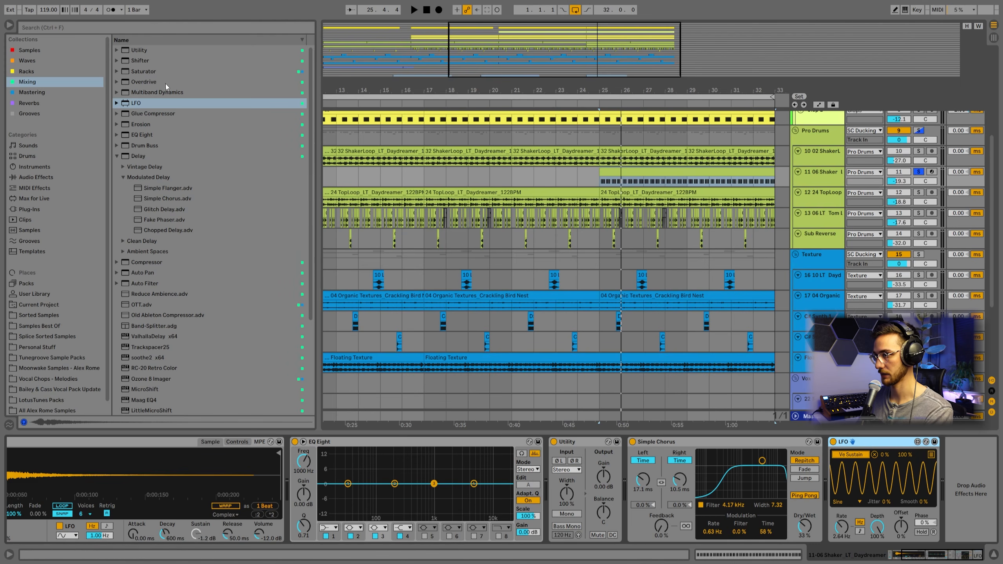
# Step: Search the Packs for LFO and select LFO.amxd in the Control Devices folder of Max for Live Essentials
pyautogui.click(75, 31)
pyautogui.write('LFO')
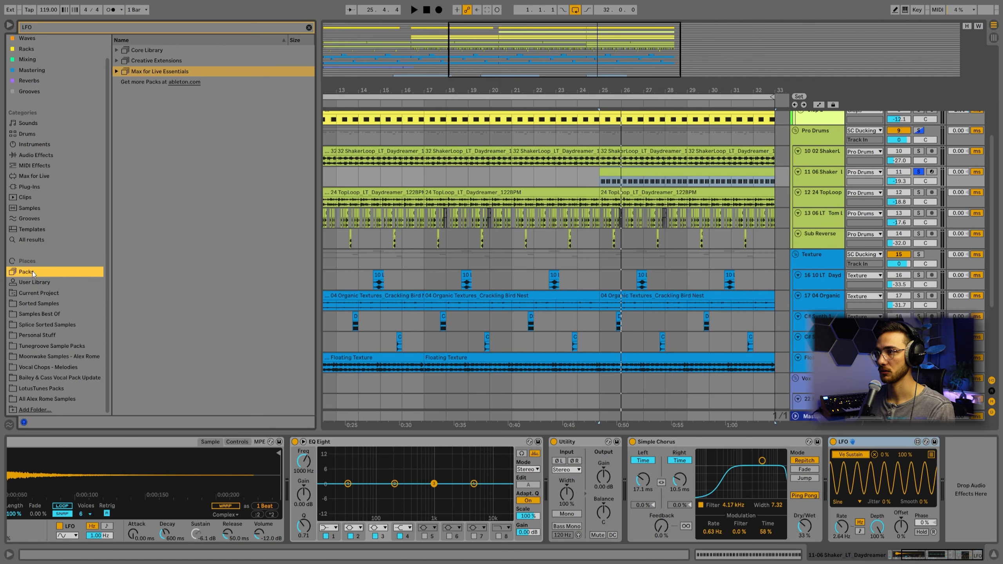
pyautogui.click(117, 72)
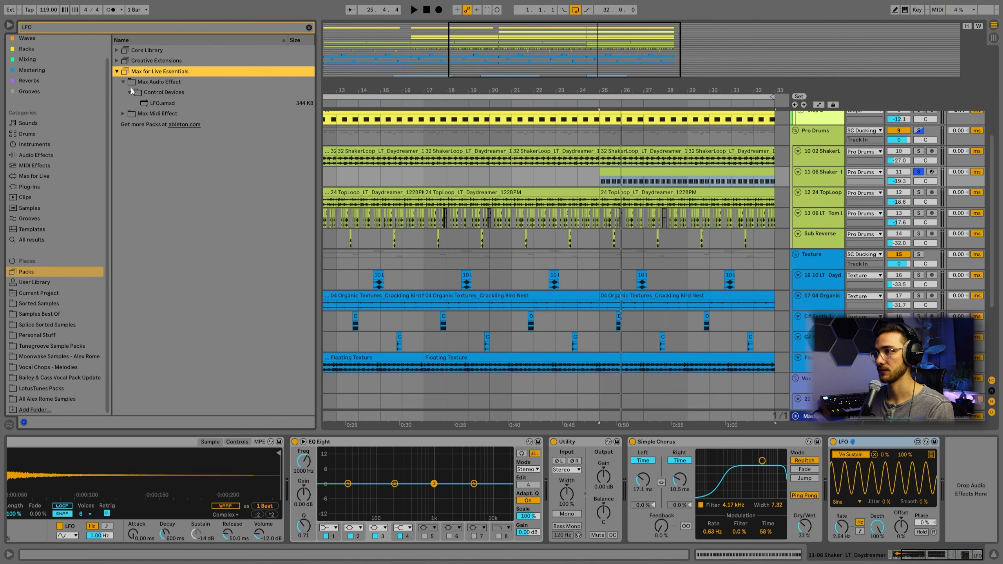
pyautogui.click(158, 104)
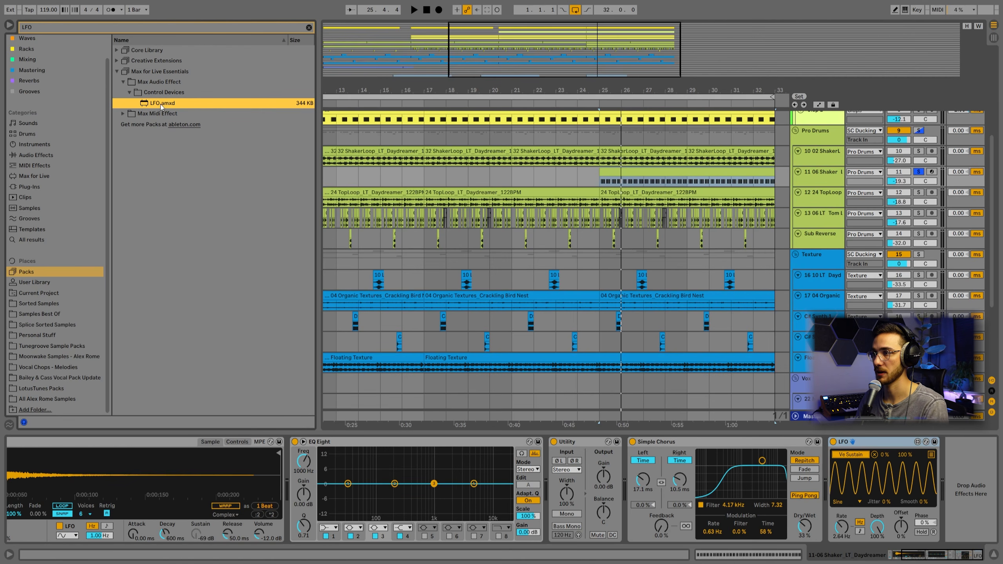
# Step: Try mapping the shaker's LFO to the sampler's Release and undo the mapping
pyautogui.click(852, 457)
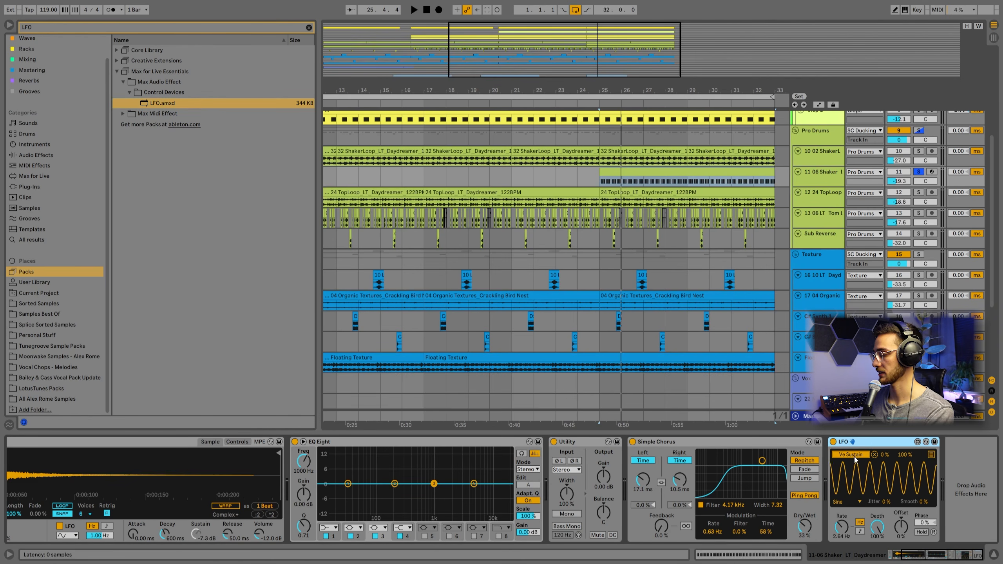
pyautogui.click(854, 456)
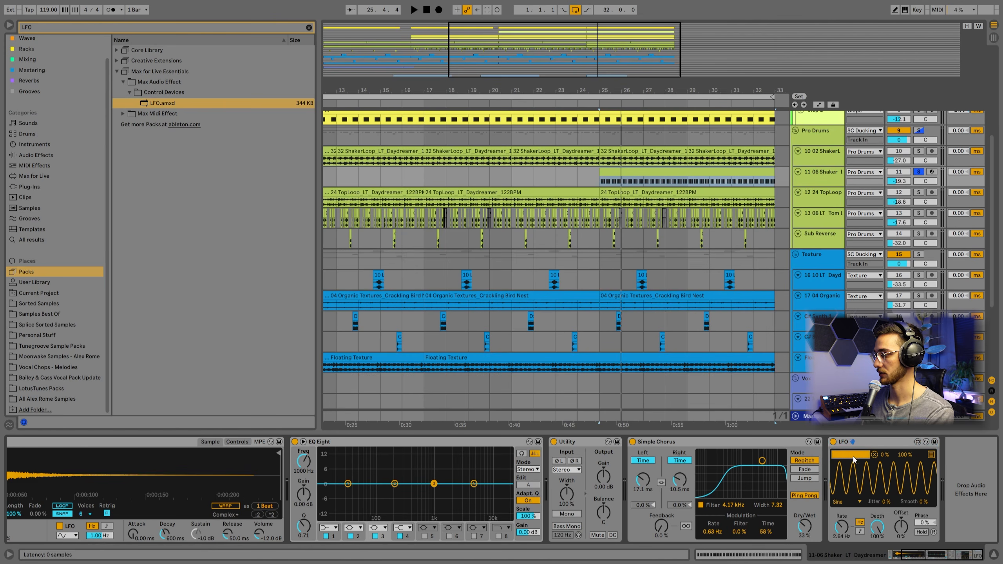
pyautogui.click(227, 535)
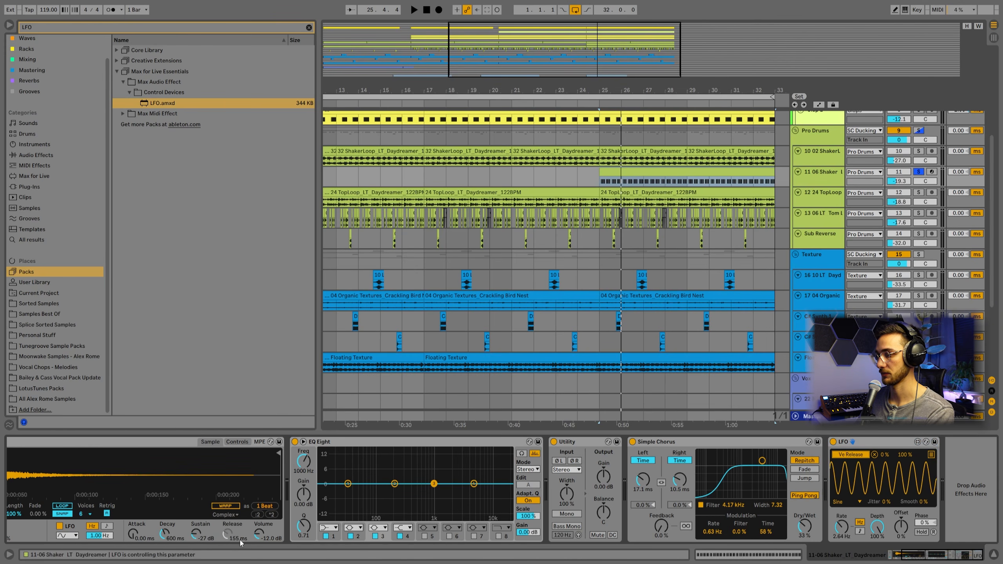
pyautogui.hotkey('ctrl', 'z')
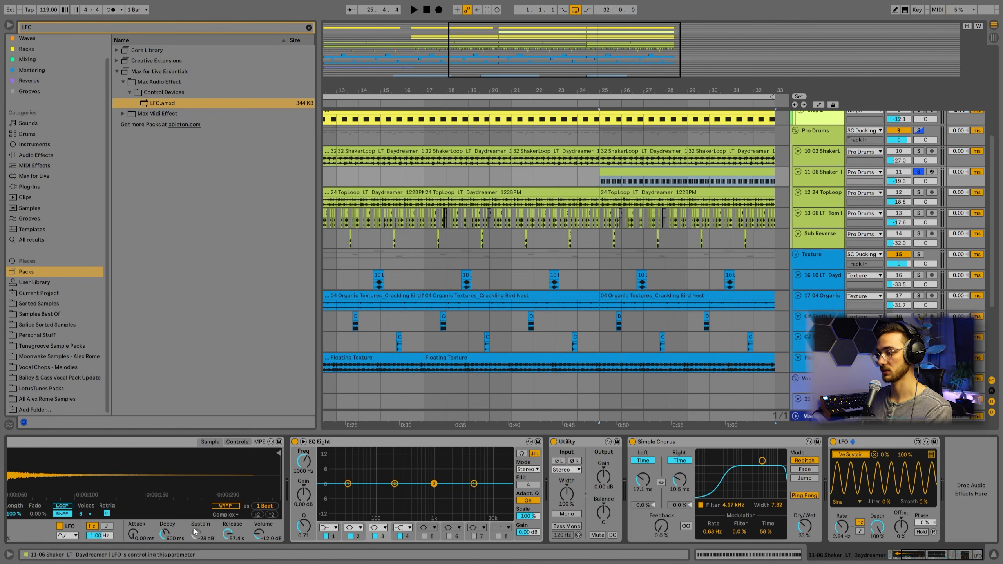
# Step: Play the 06 Shaker clip from bar 25 with the LFO mapped to Sustain and bring the LFO device into view
pyautogui.moveTo(842, 527); pyautogui.dragTo(842, 510)
pyautogui.scroll(2, 649, 216)
pyautogui.click(649, 216)
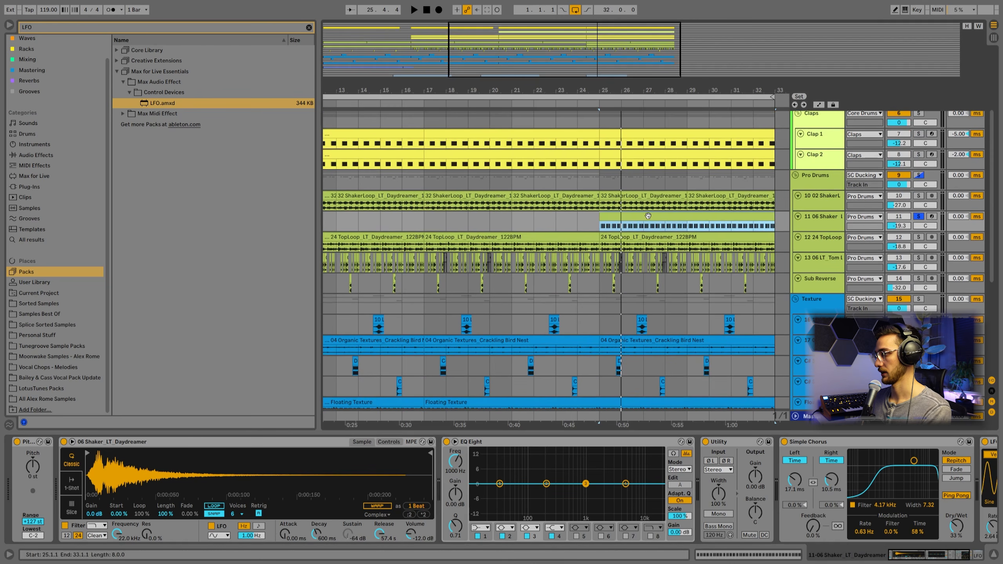
pyautogui.press('space')
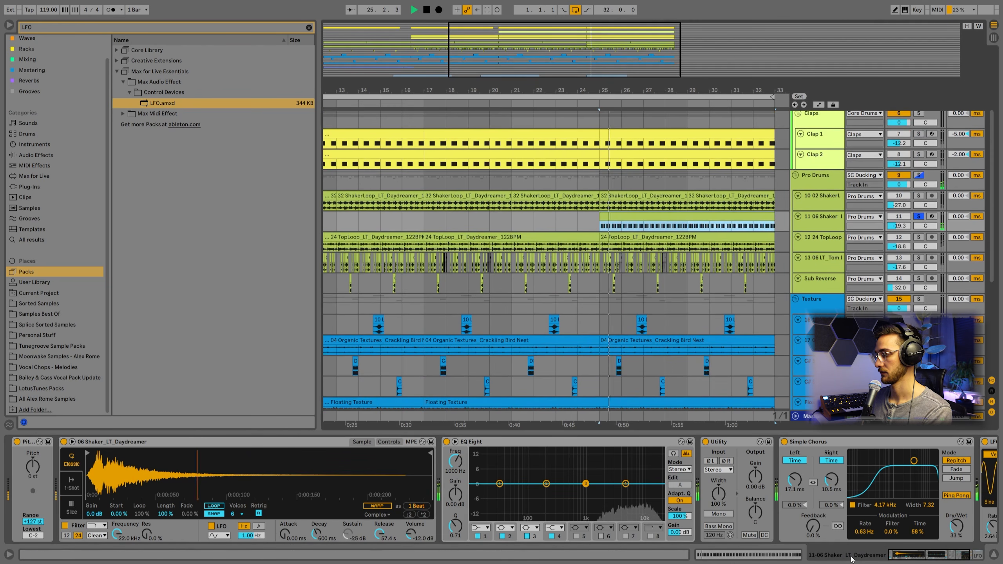
pyautogui.click(903, 558)
pyautogui.press('space')
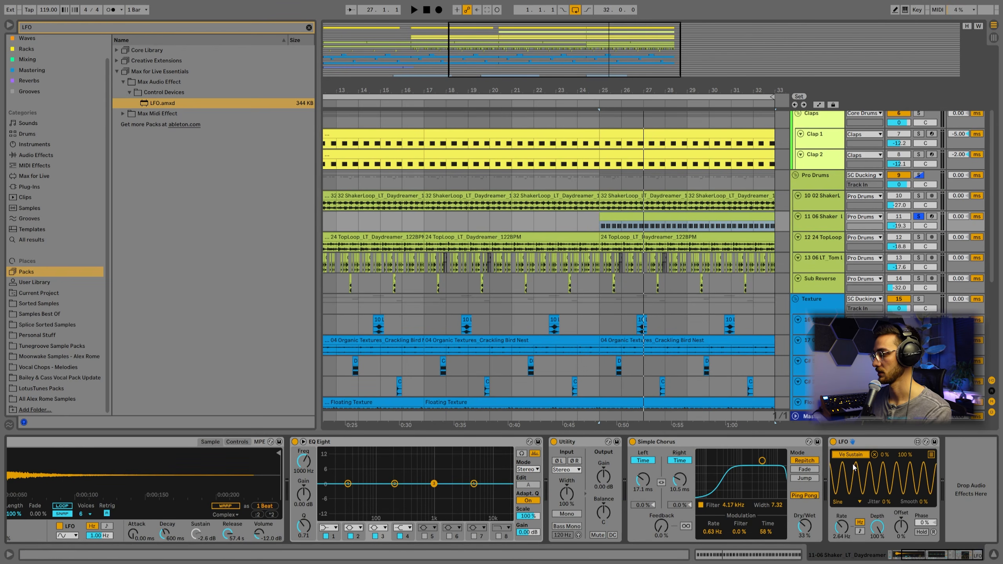
# Step: Try mapping the LFO to the sampler's Attack and play the shaker from bar 25
pyautogui.click(844, 458)
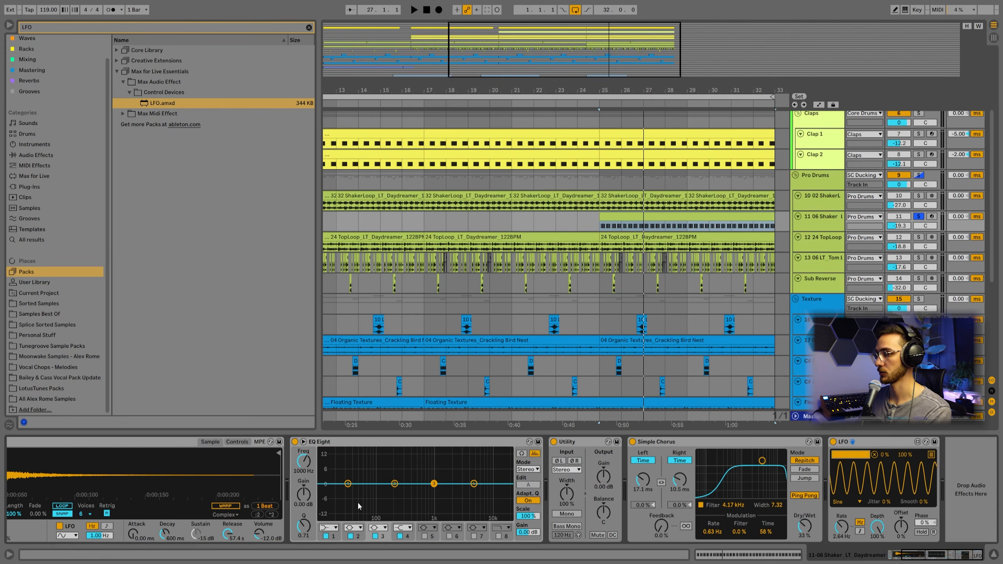
pyautogui.click(133, 543)
pyautogui.press('space')
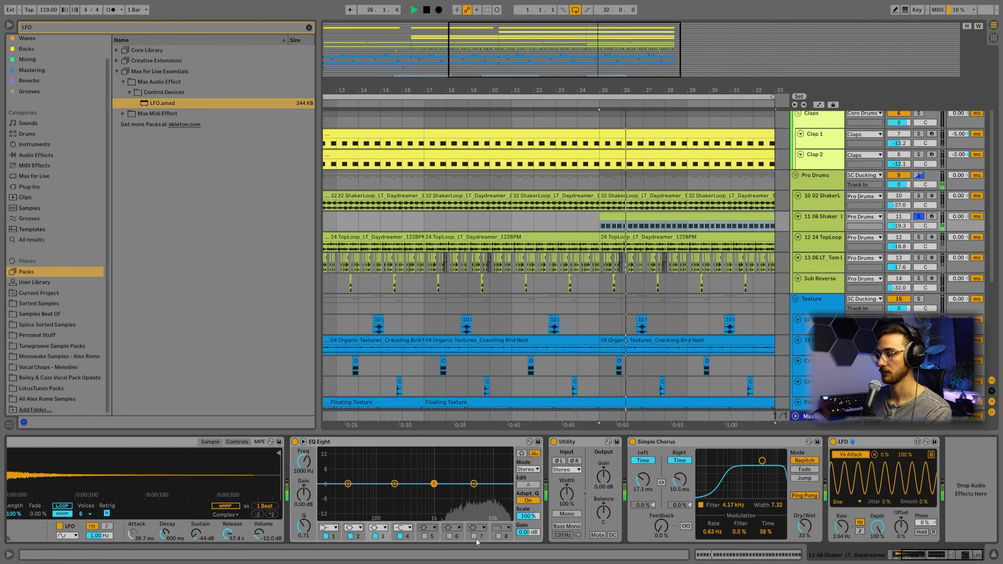
pyautogui.press('space')
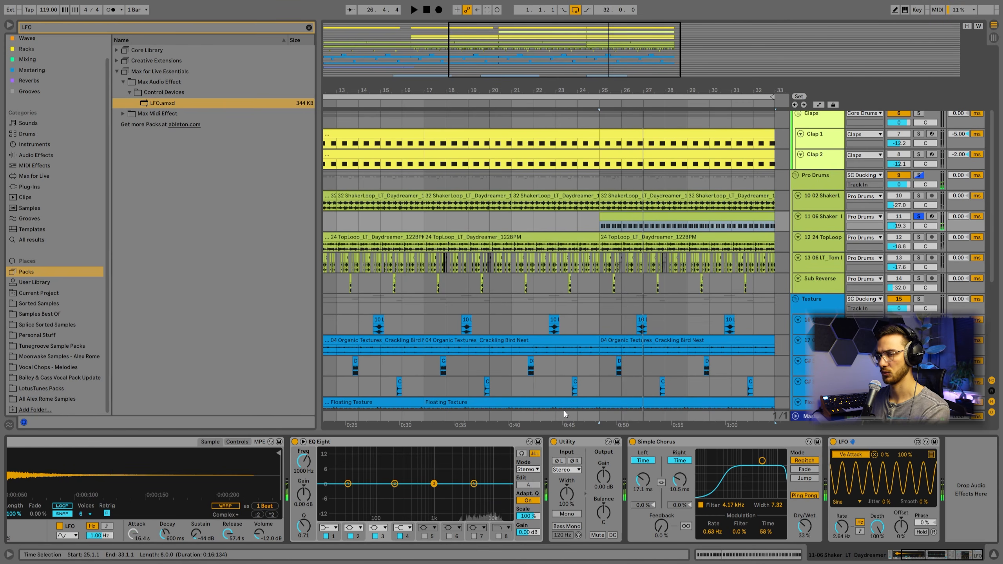
# Step: Return to the start of the shaker's device chain and play it again from bar 25
pyautogui.hscroll(-3, 328, 458)
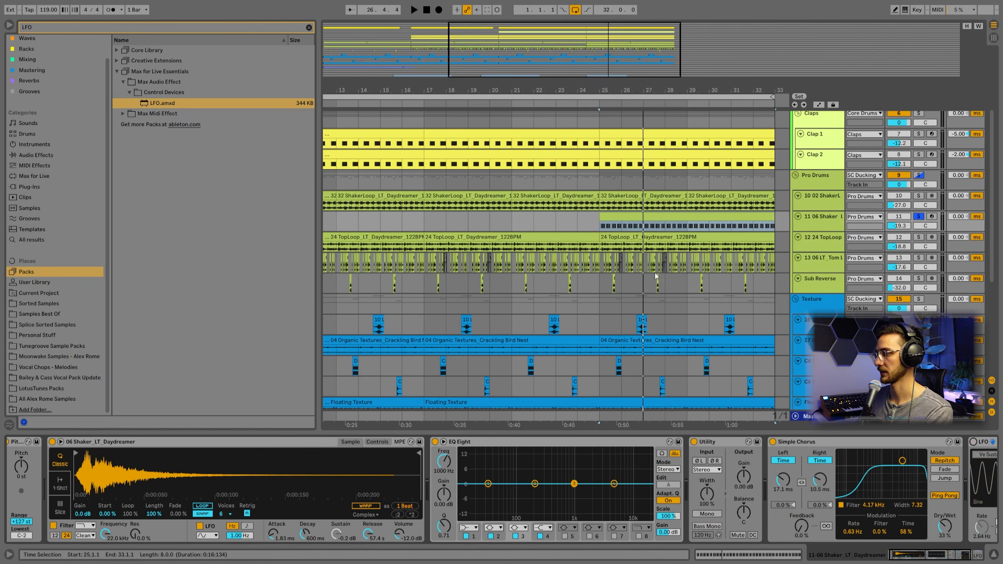
pyautogui.press('space')
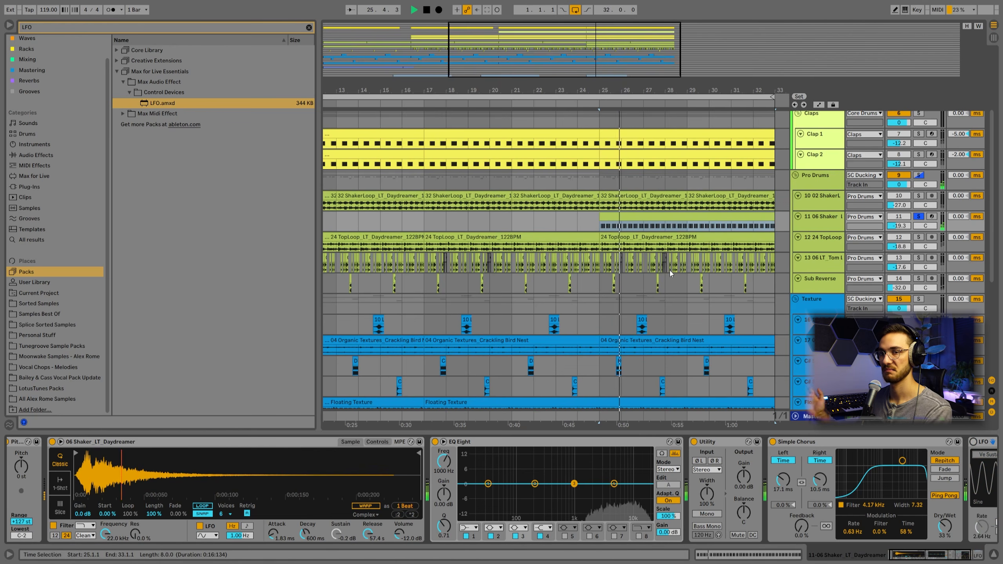
pyautogui.press('space')
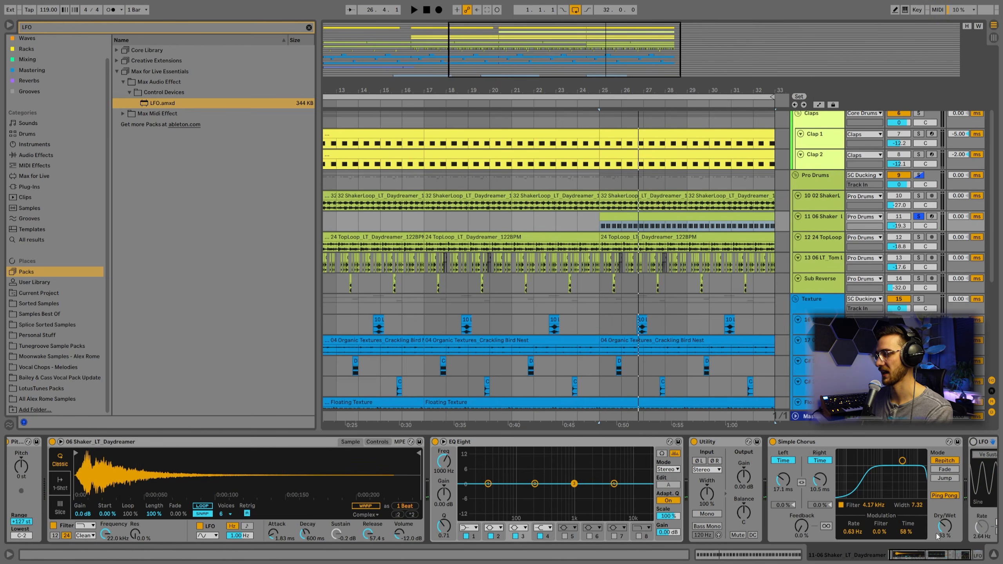
# Step: Play the 06 Shaker track from bar 25 and select the Simple Chorus in its device chain
pyautogui.click(944, 557)
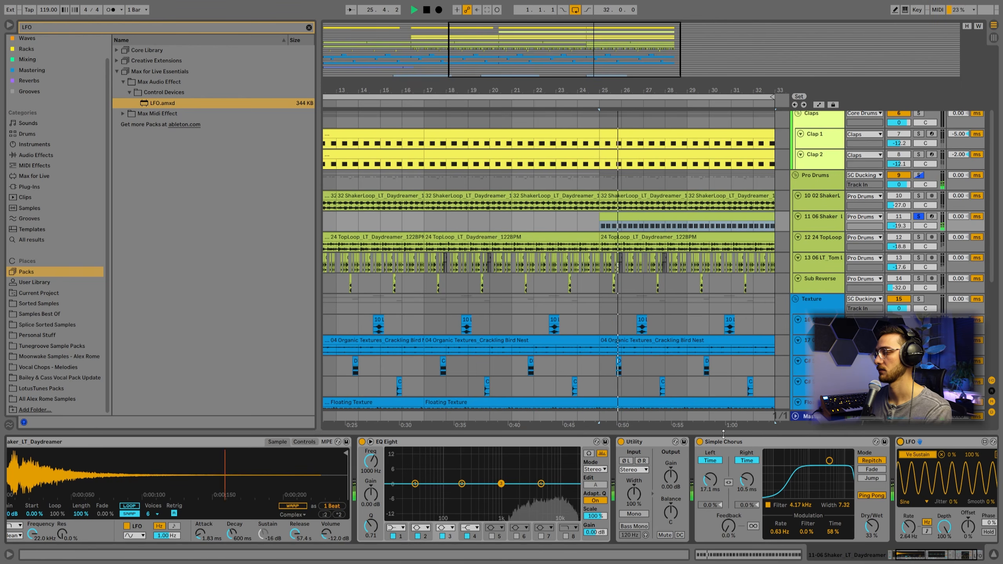
pyautogui.press('space')
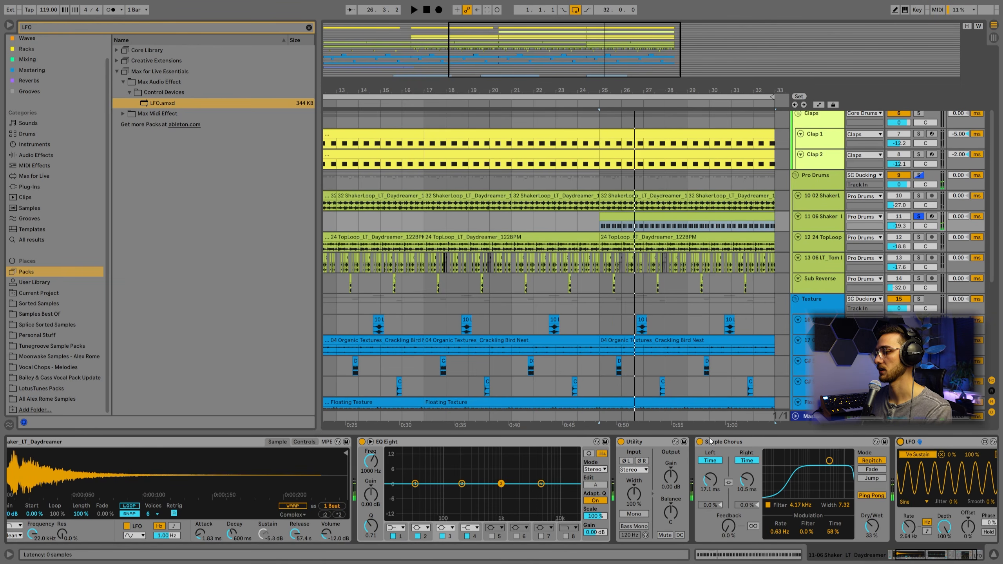
pyautogui.click(857, 513)
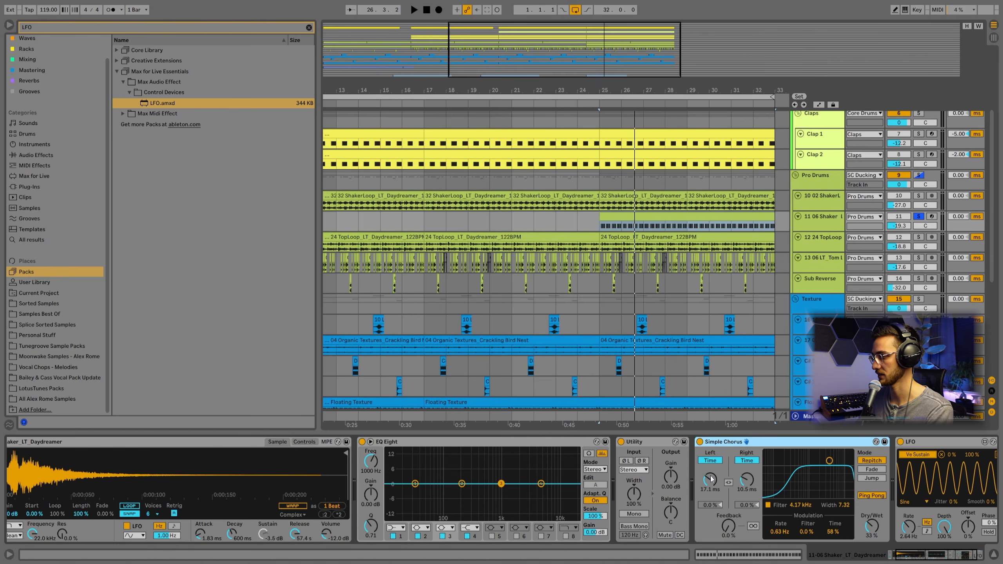
# Step: Try a 1.30 ms right delay time in the shaker's Simple Chorus during playback and undo the change
pyautogui.scroll(-3, 701, 445)
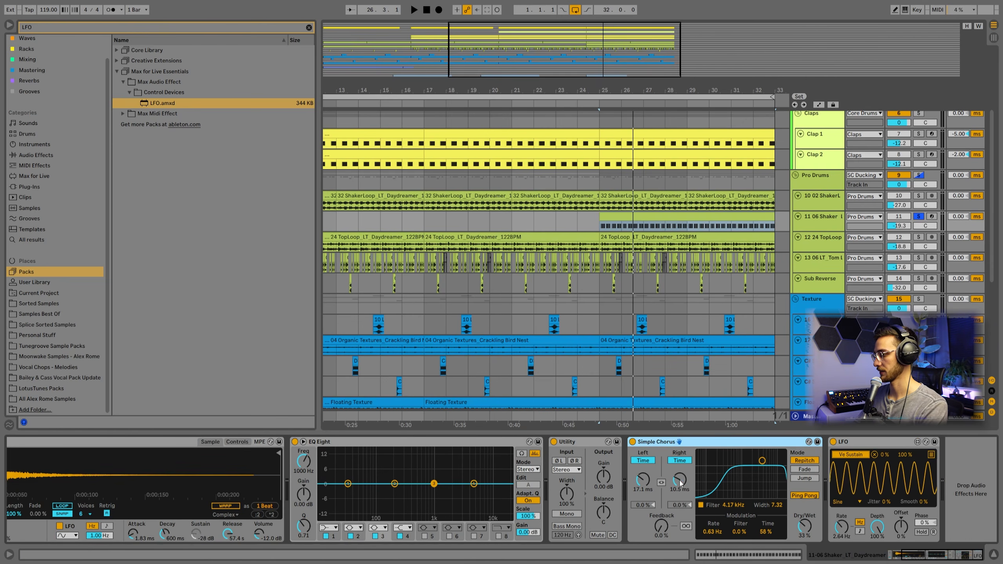
pyautogui.press('space')
pyautogui.moveTo(678, 483); pyautogui.dragTo(679, 498)
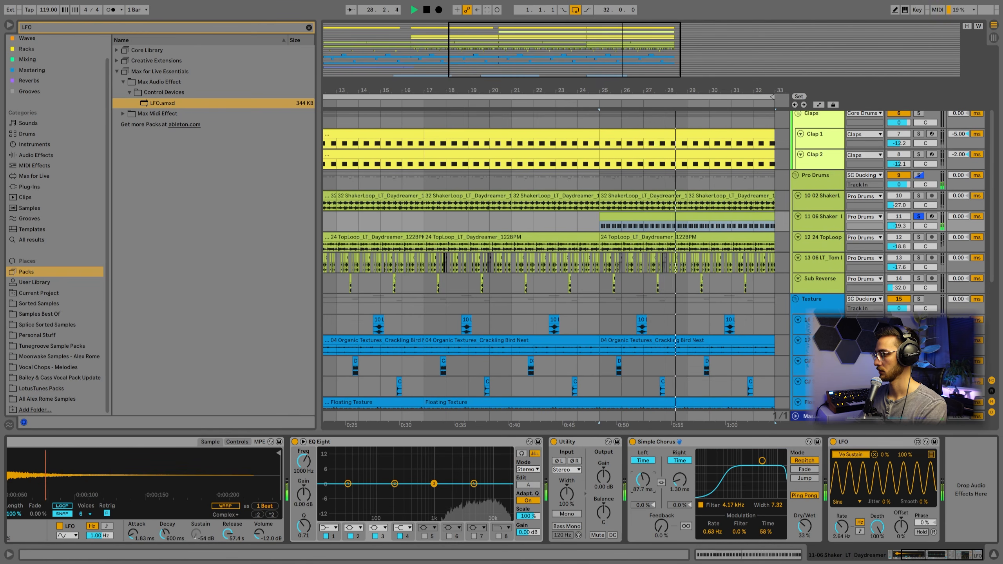
pyautogui.press('space')
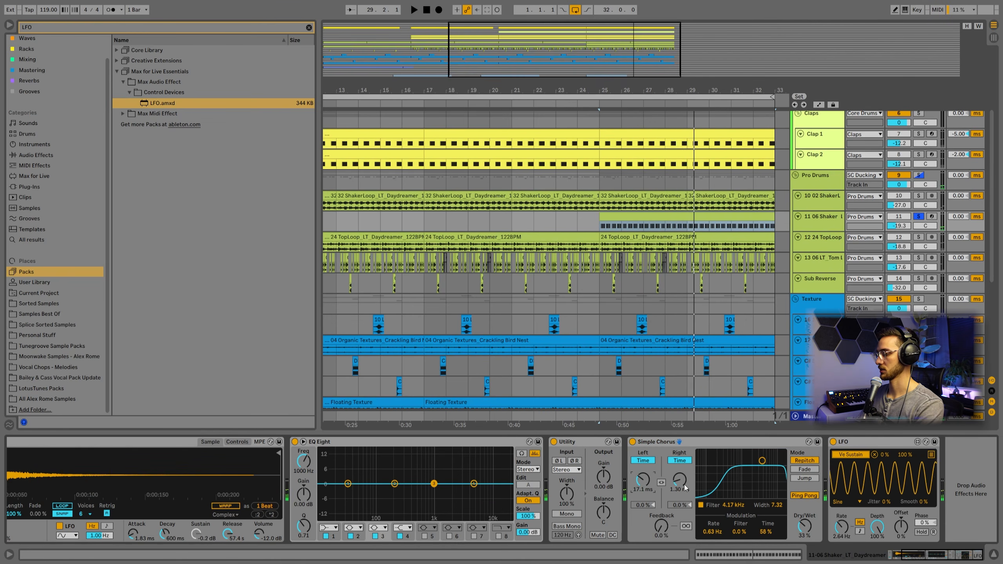
pyautogui.hotkey('ctrl', 'z')
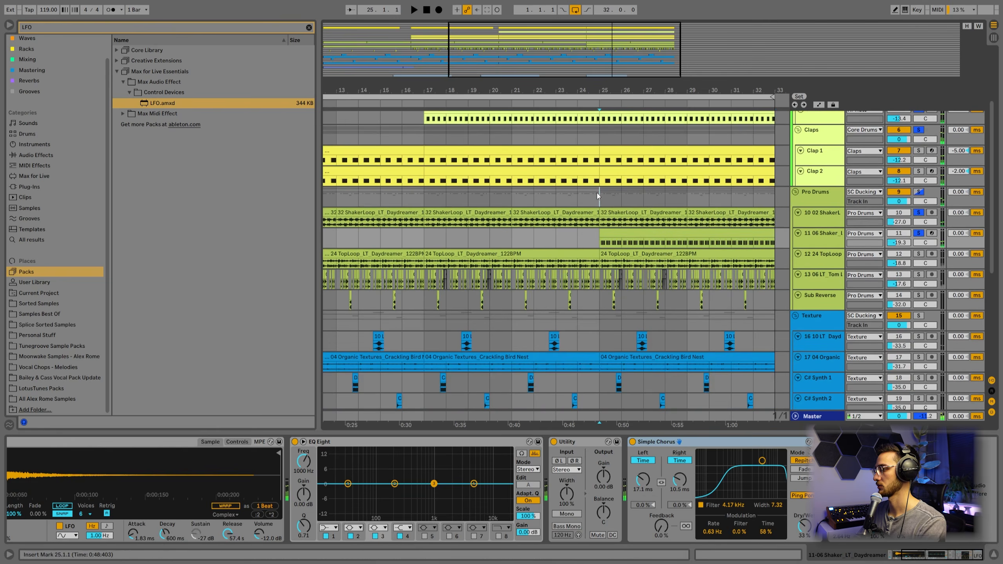
# Step: Play the core drums together with the shaker loop and 06 Shaker from bar 25
pyautogui.click(599, 196)
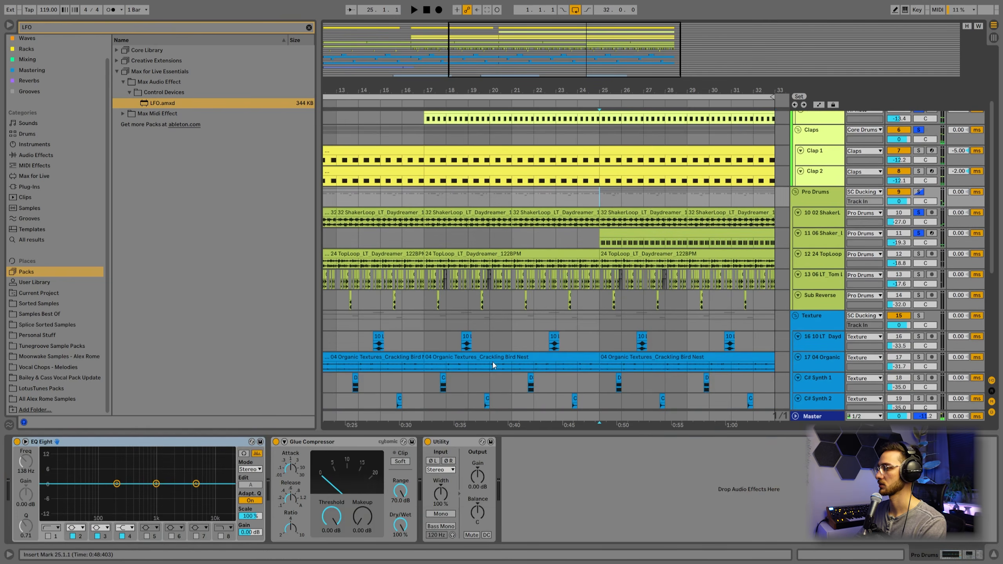
pyautogui.press('space')
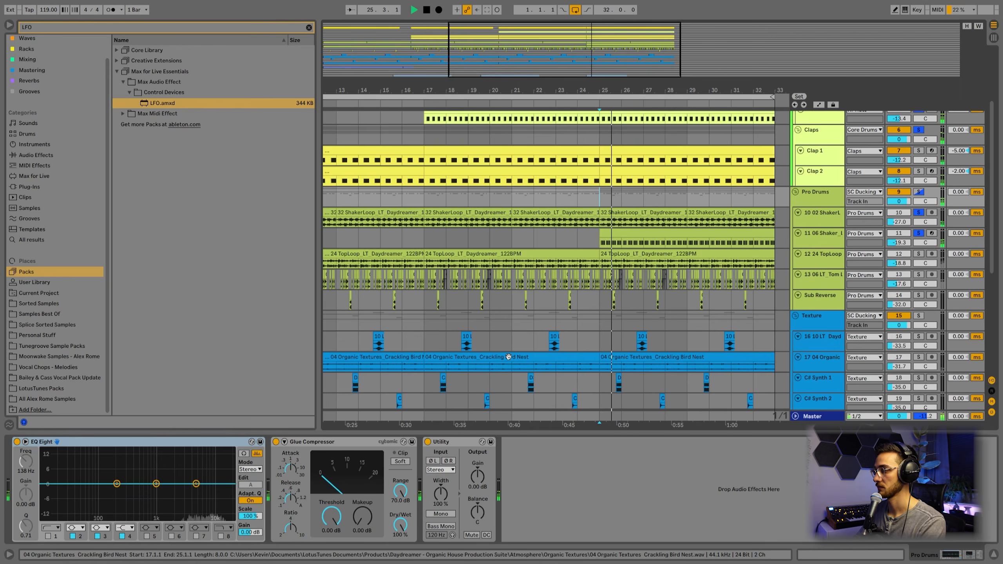
pyautogui.press('space')
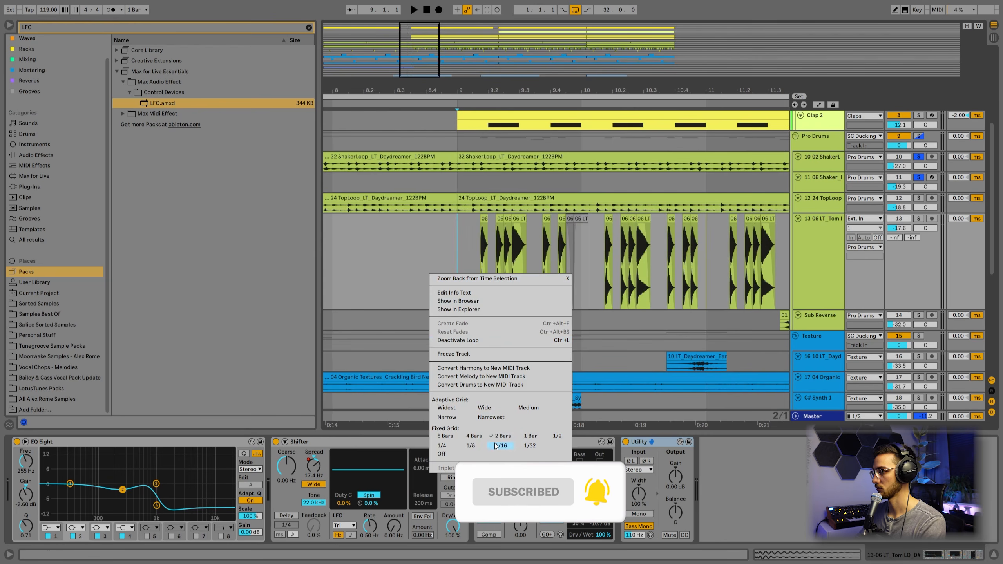
# Step: Set the arrangement grid to 1/16 and select the first tom clip in bar 9 of the 06 LT_Tom track
pyautogui.click(439, 245)
pyautogui.moveTo(439, 245); pyautogui.dragTo(478, 248)
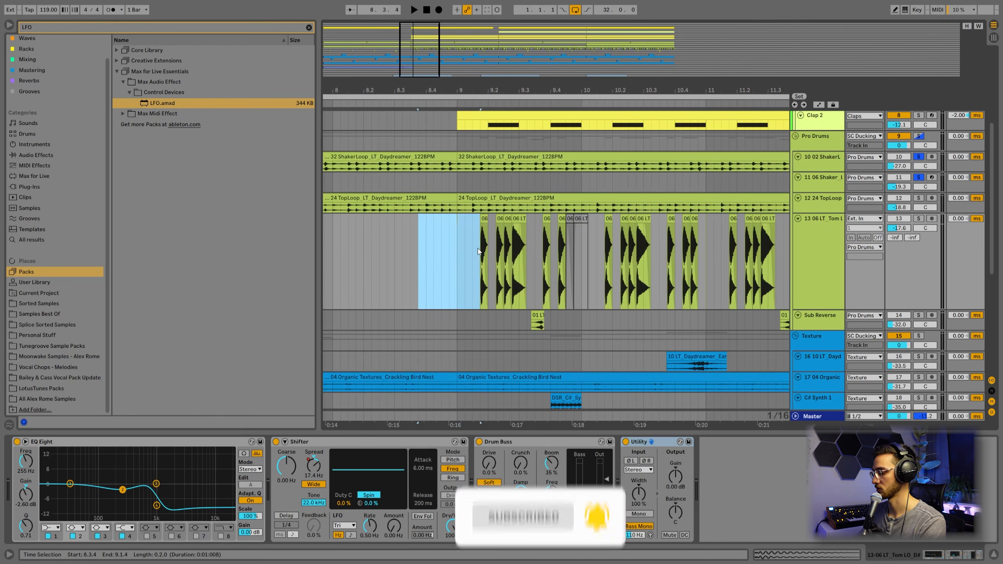
pyautogui.click(467, 242)
pyautogui.click(486, 221)
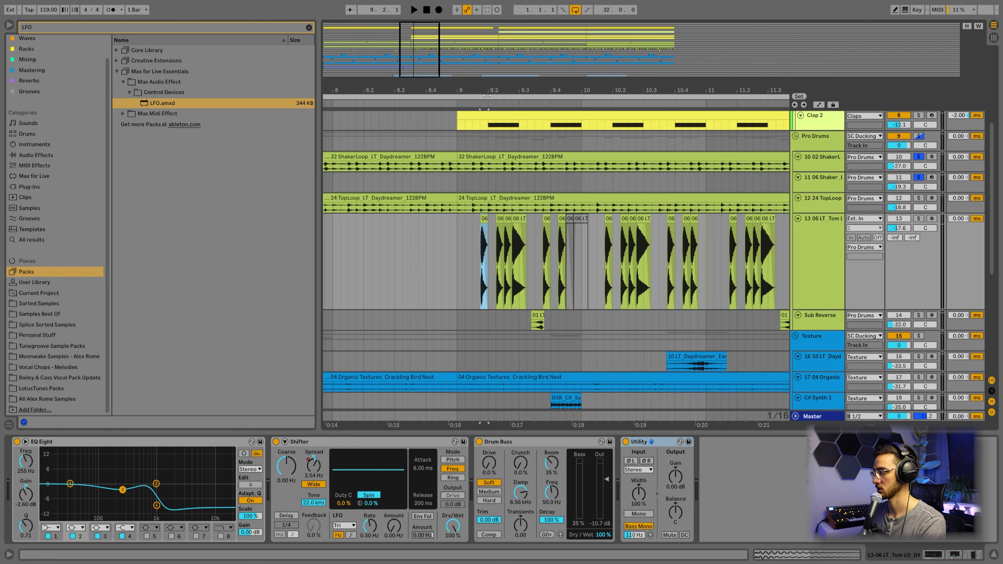
pyautogui.press('+')
pyautogui.press('+')
pyautogui.rightClick(489, 218)
pyautogui.click(530, 328)
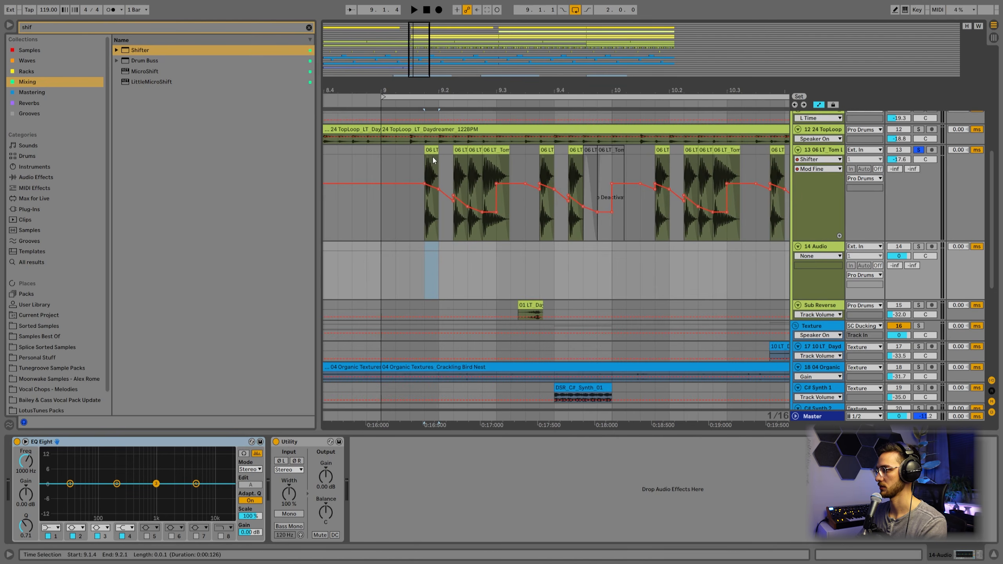
# Step: Place the 06 LT_Tom LO_D#.wav sample on the 14 Audio track at 9.1.4 and shorten it to one sixteenth
pyautogui.click(434, 160)
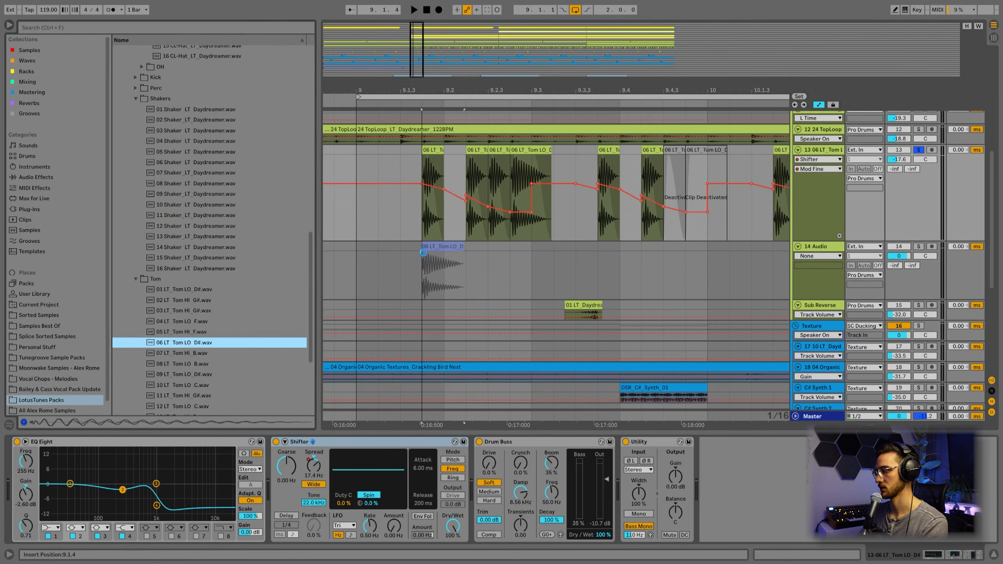
pyautogui.click(435, 253)
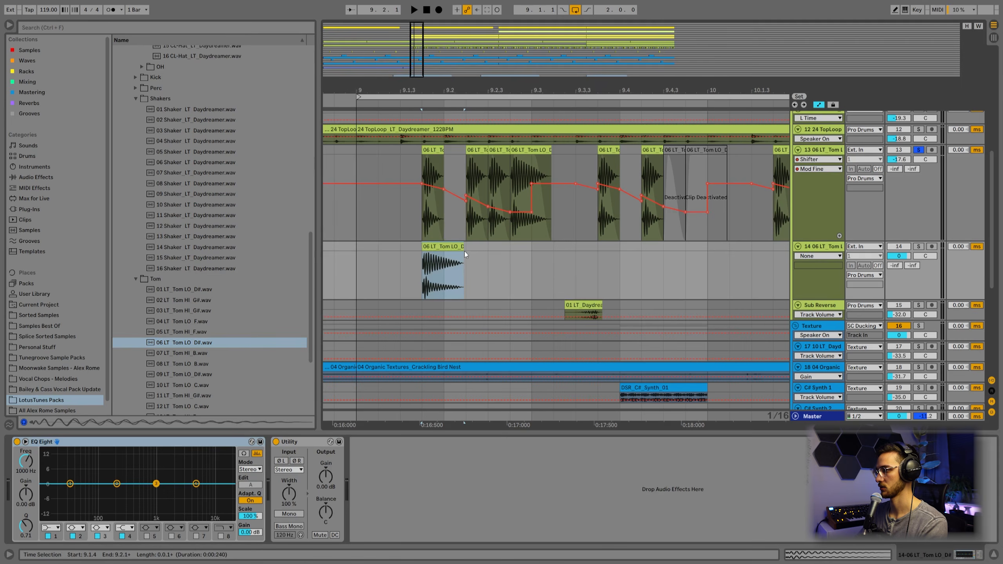
pyautogui.click(424, 257)
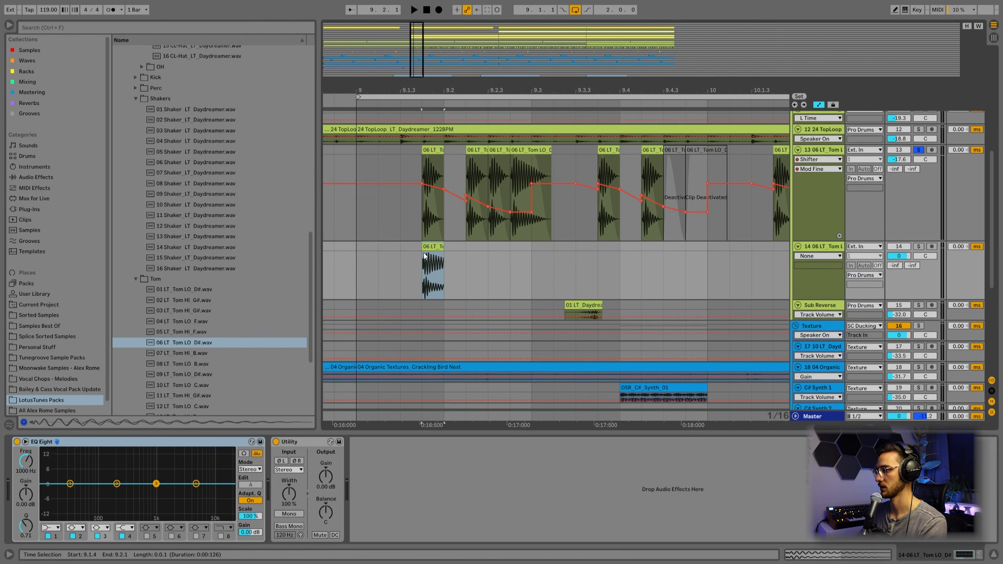
pyautogui.press('a')
pyautogui.click(440, 255)
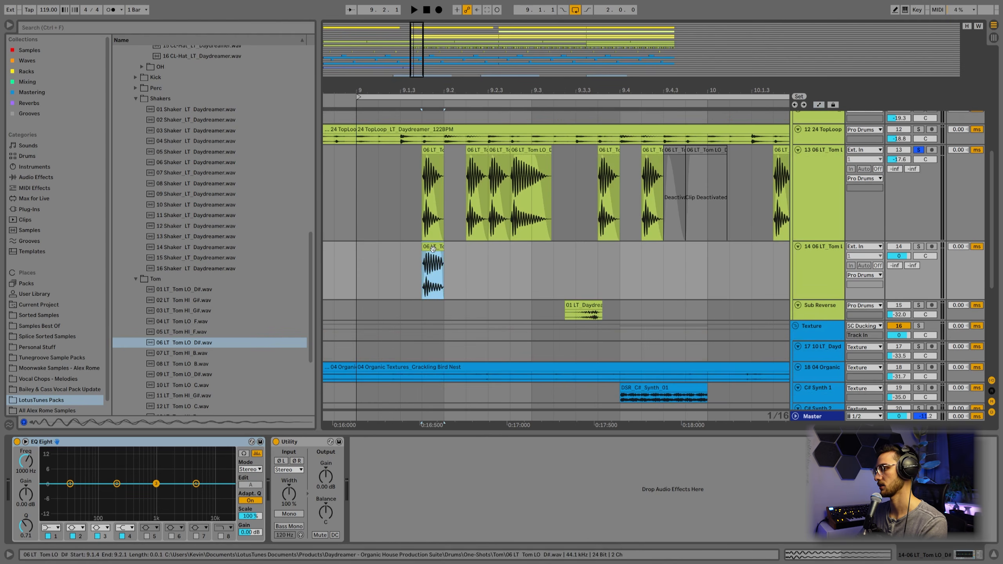
pyautogui.press('a')
# Step: Duplicate the tom clip along the new track to match the original track's tom rhythm through bar 9
pyautogui.hotkey('ctrl', 'd')
pyautogui.scroll(-1, 473, 224)
pyautogui.moveTo(472, 223); pyautogui.dragTo(529, 221)
pyautogui.scroll(1, 572, 280)
pyautogui.scroll(2, 572, 280)
pyautogui.moveTo(532, 308); pyautogui.dragTo(615, 286)
pyautogui.hotkey('ctrl', 'd')
pyautogui.moveTo(682, 286); pyautogui.dragTo(620, 309)
pyautogui.click(405, 301)
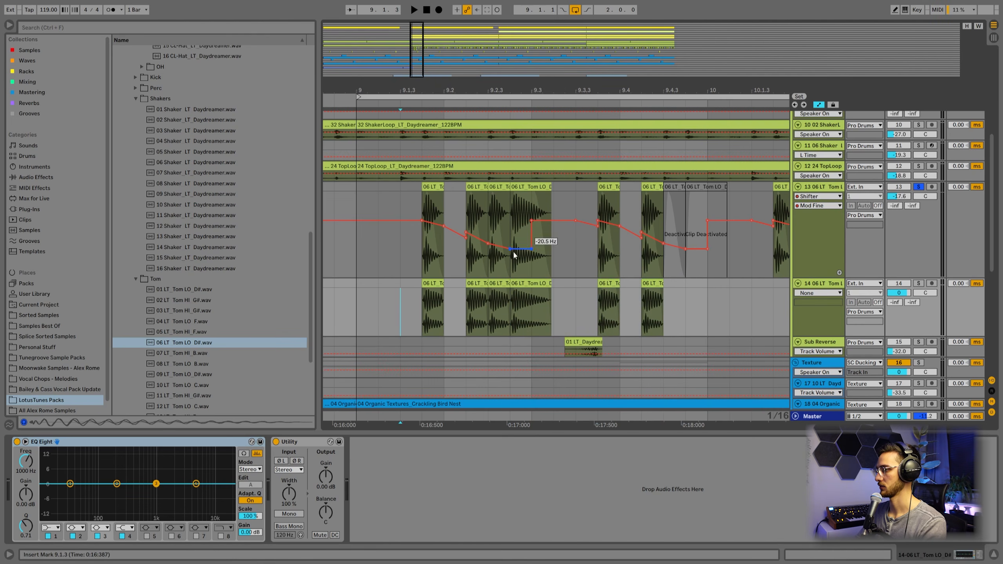
# Step: Search the browser for "shif" and add the Shifter effect to the new tom track
pyautogui.click(40, 82)
pyautogui.click(63, 32)
pyautogui.write('shif')
pyautogui.moveTo(191, 50); pyautogui.dragTo(450, 310)
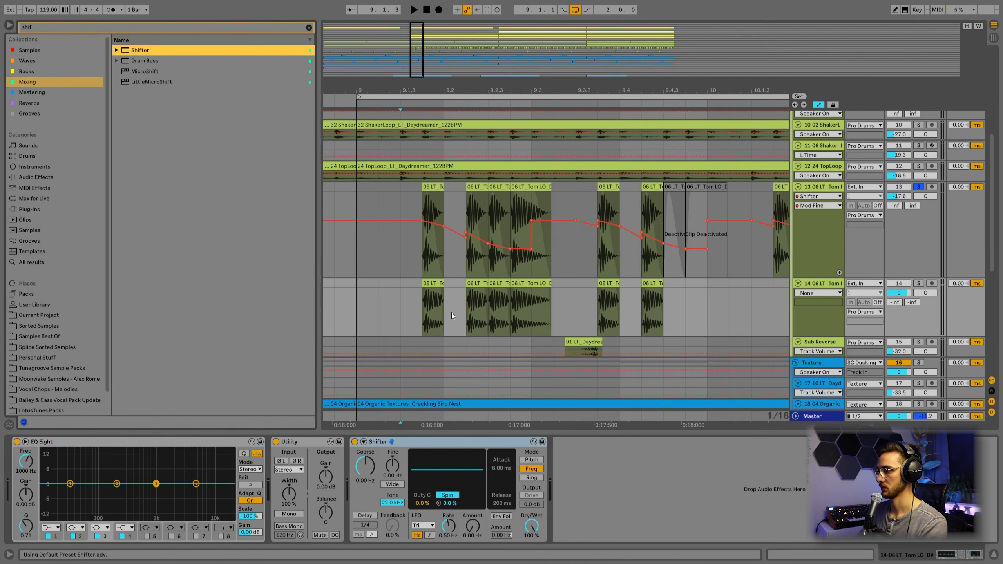
# Step: Draw a Shifter Fine automation curve over the new track's first tom group and replace it with the original track's curve
pyautogui.click(423, 284)
pyautogui.click(395, 468)
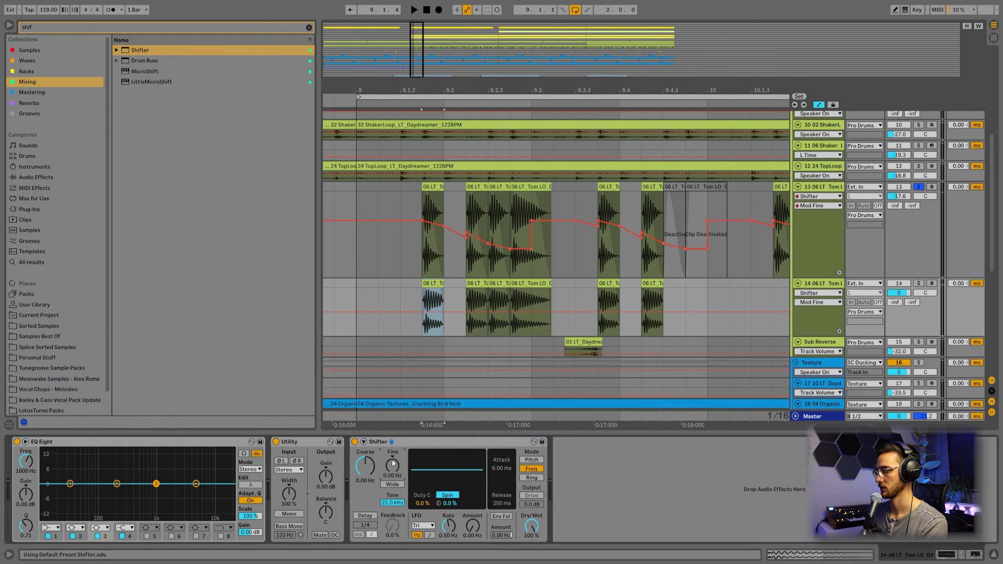
pyautogui.click(421, 311)
pyautogui.moveTo(551, 313); pyautogui.dragTo(494, 317)
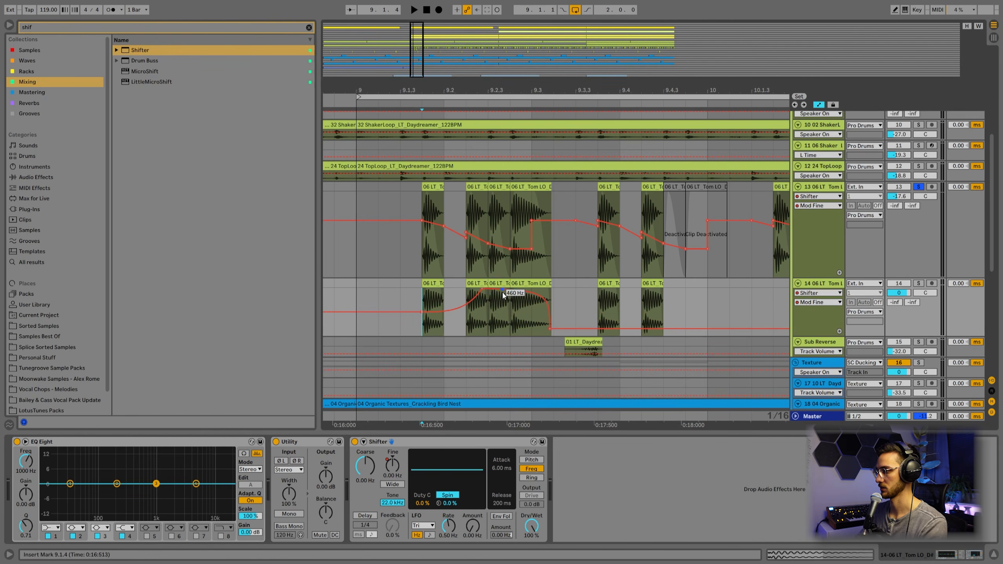
pyautogui.moveTo(551, 256); pyautogui.dragTo(420, 254)
pyautogui.press('Down')
# Step: Play the new tom track with its Shifter bypassed and switch the Shifter back on
pyautogui.click(435, 413)
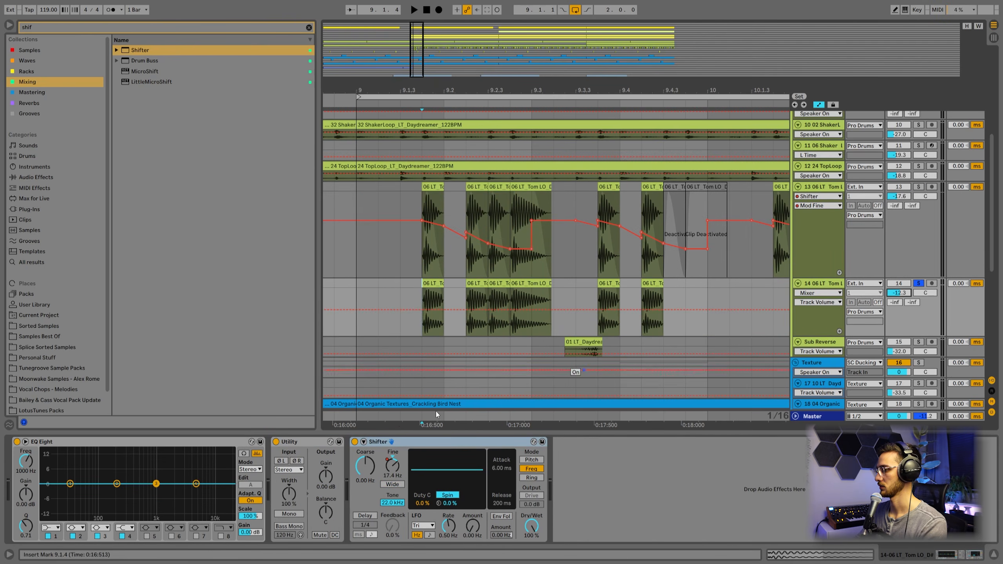
pyautogui.click(355, 442)
pyautogui.press('space')
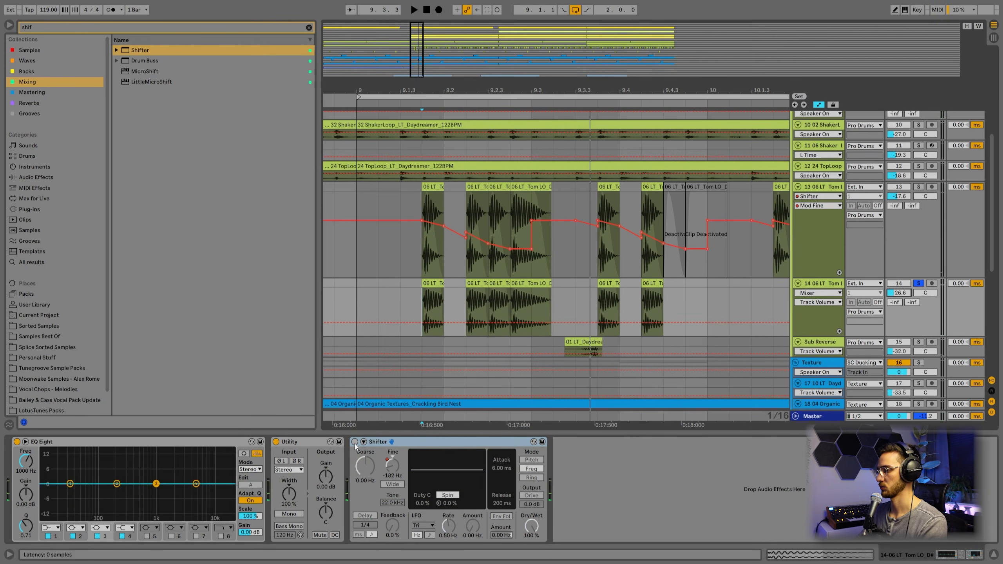
pyautogui.click(354, 442)
# Step: Switch the new track's Shifter to Wide and enable Bass Mono at 161 Hz in the Utility moved after it
pyautogui.click(390, 477)
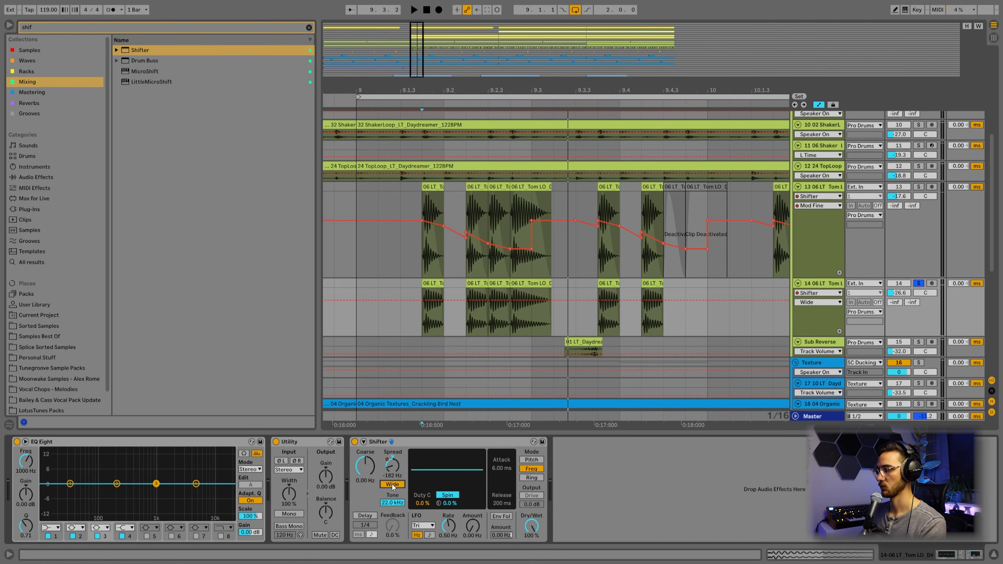
pyautogui.moveTo(294, 444); pyautogui.dragTo(600, 485)
pyautogui.click(490, 527)
pyautogui.moveTo(488, 535); pyautogui.dragTo(488, 531)
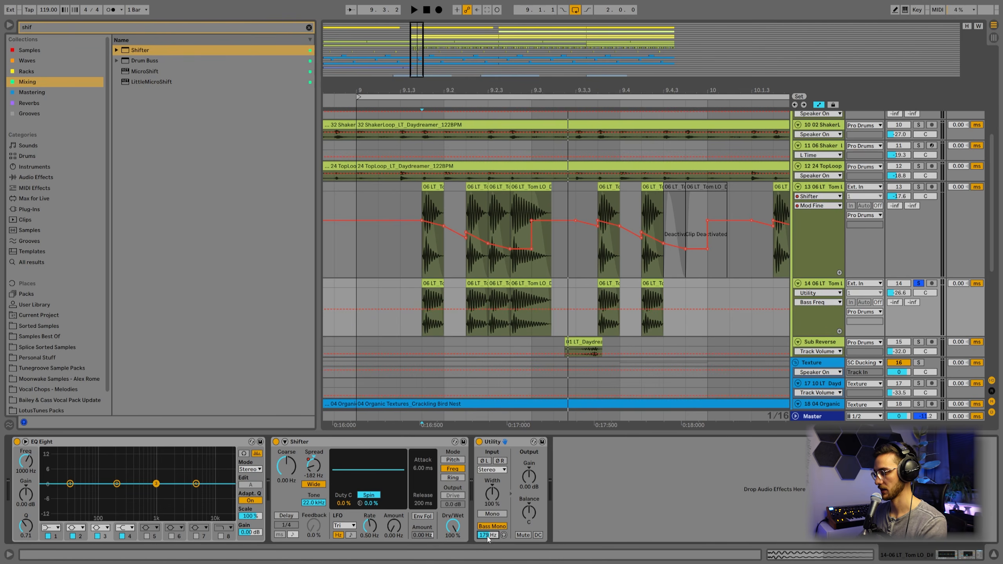
# Step: Select the original toms from 9.3.4 to 9.4.3, try a different Shifter Spread and re-enable its automation
pyautogui.moveTo(598, 237); pyautogui.dragTo(598, 260)
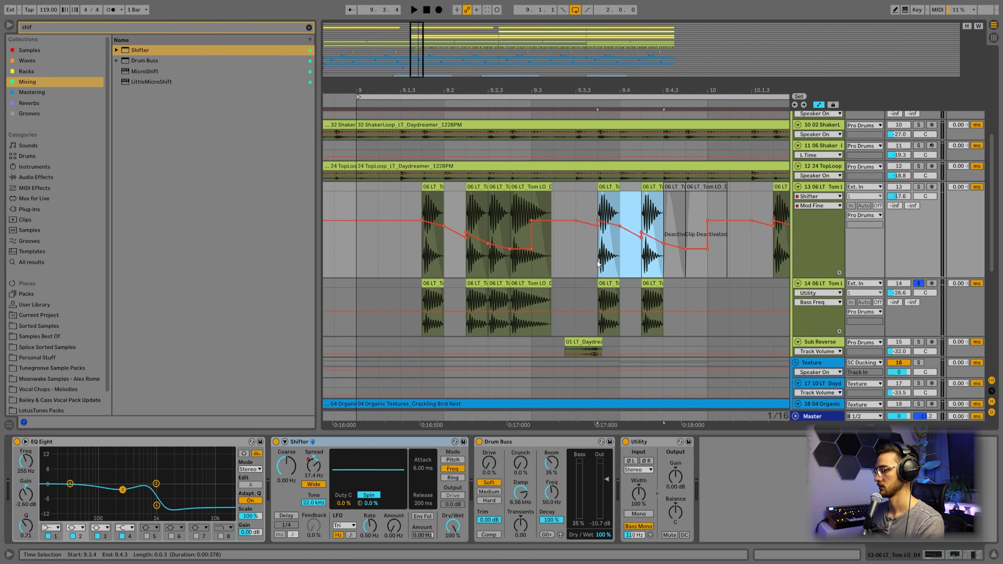
pyautogui.click(309, 459)
pyautogui.moveTo(316, 478); pyautogui.dragTo(316, 490)
pyautogui.click(477, 10)
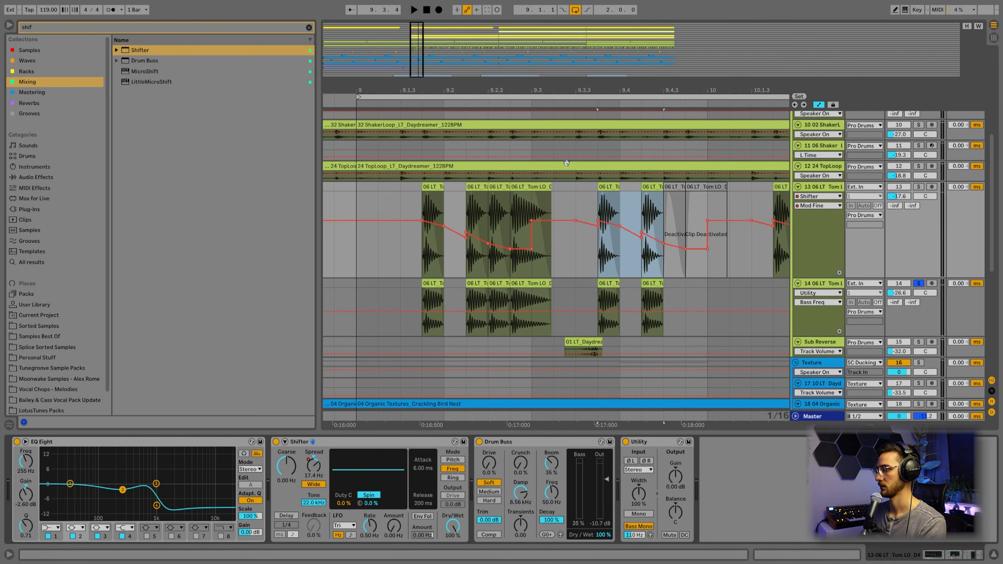
# Step: Paste the original track's Shifter automation onto the new track's second tom group at 9.3.4
pyautogui.click(595, 300)
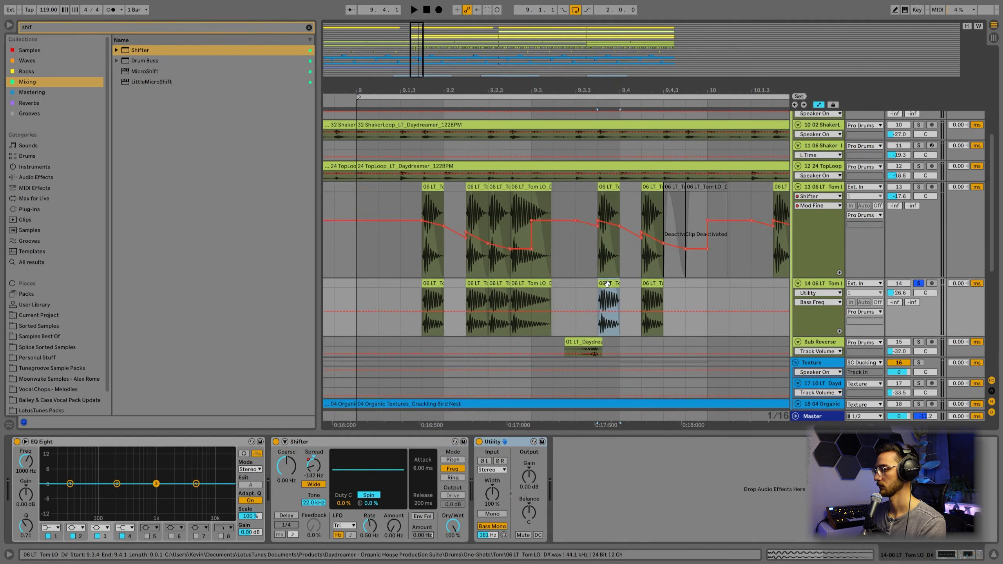
pyautogui.hotkey('ctrl', 'v')
pyautogui.hotkey('ctrl', 'v')
pyautogui.click(576, 312)
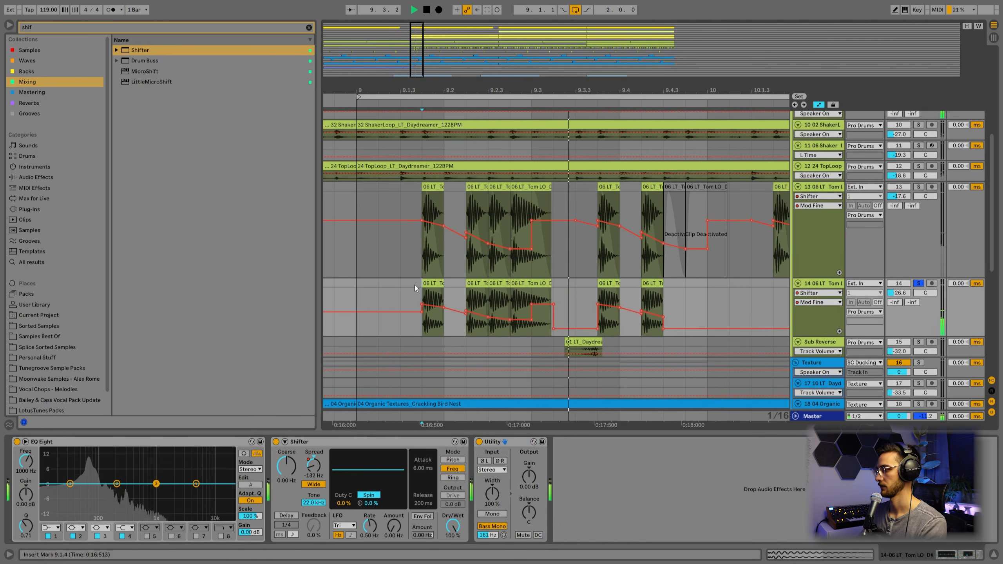
# Step: Copy the original tom track's Drum Buss to the end of the new tom track's chain and play the toms
pyautogui.click(521, 216)
pyautogui.moveTo(517, 444); pyautogui.dragTo(568, 312)
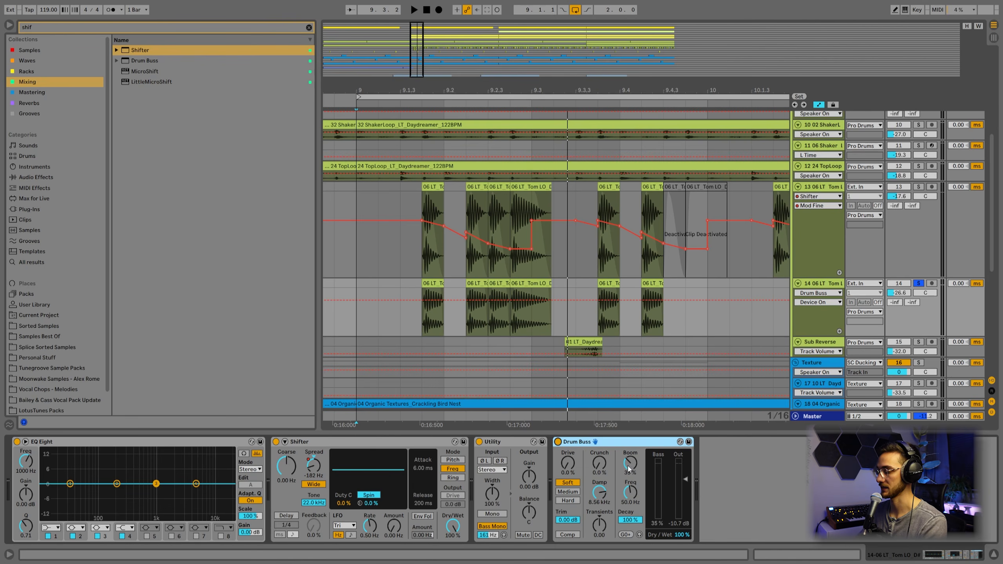
pyautogui.press('space')
pyautogui.press('space')
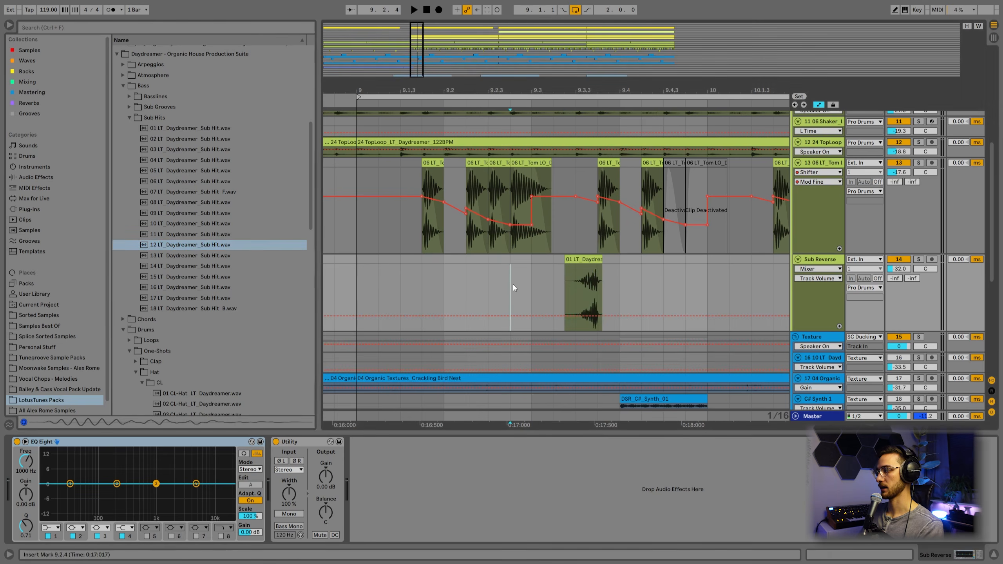
# Step: Play the Pro Drums from bar 9 with the 24 TopLoop track deactivated to hear the Sub Reverse clip
pyautogui.scroll(2, 528, 306)
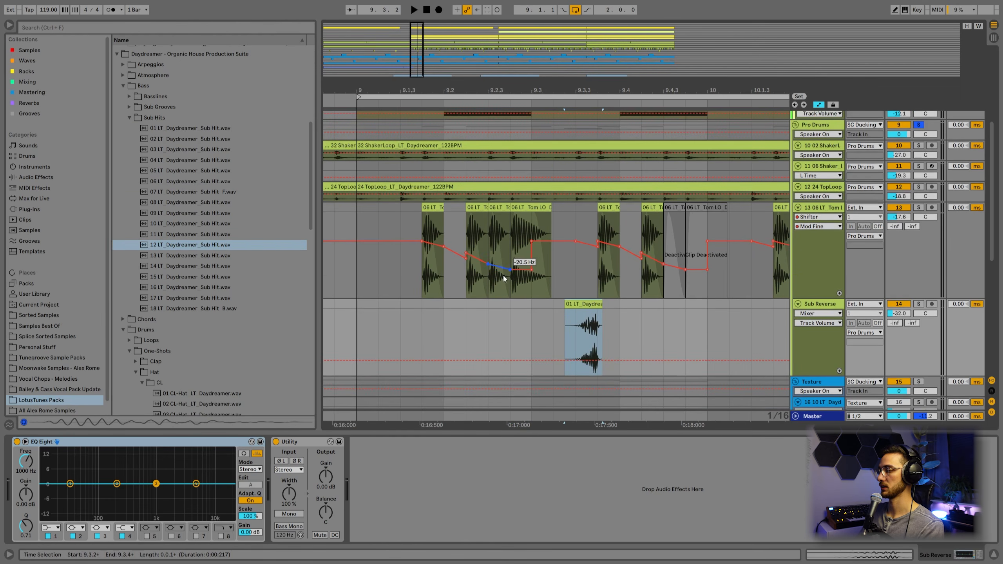
pyautogui.click(358, 310)
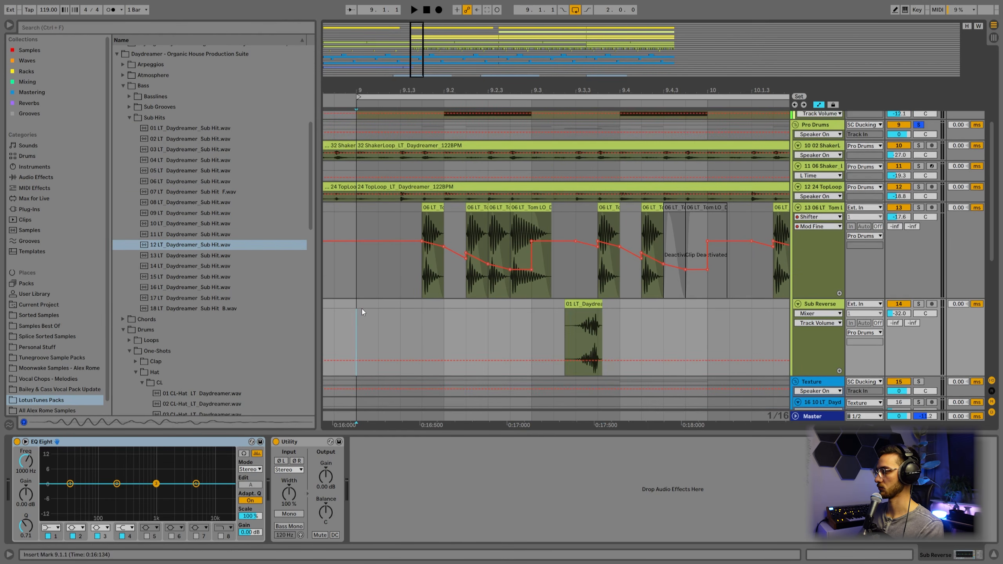
pyautogui.scroll(5, 789, 309)
pyautogui.press('space')
pyautogui.click(899, 294)
pyautogui.scroll(-2, 744, 291)
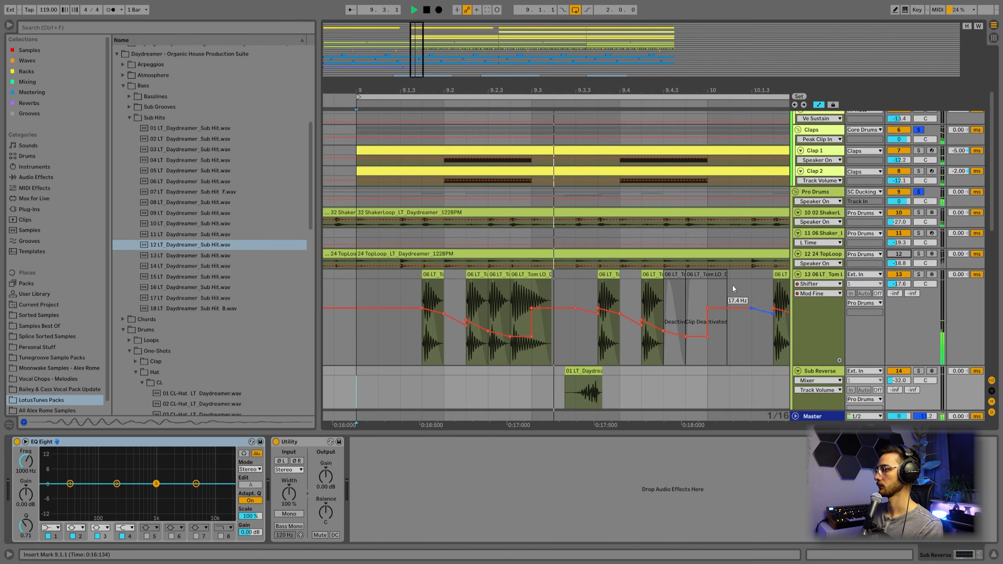
pyautogui.moveTo(574, 87); pyautogui.dragTo(575, 71)
pyautogui.scroll(-3, 592, 288)
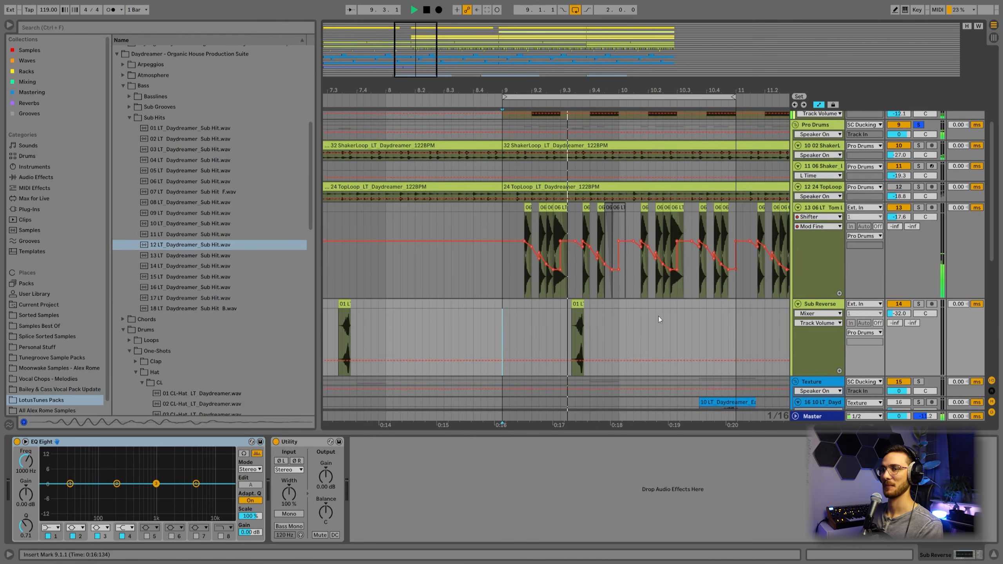
# Step: Try deactivating the last tom hits starting at 10.2.4 and 9.2.4, and play the toms from bar 9 to compare
pyautogui.press('space')
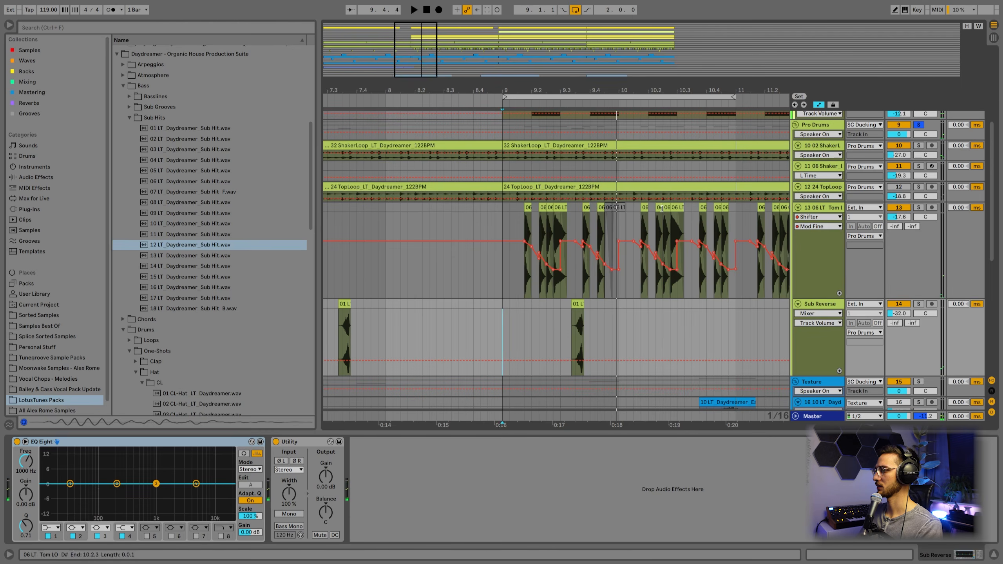
pyautogui.click(661, 209)
pyautogui.click(673, 209)
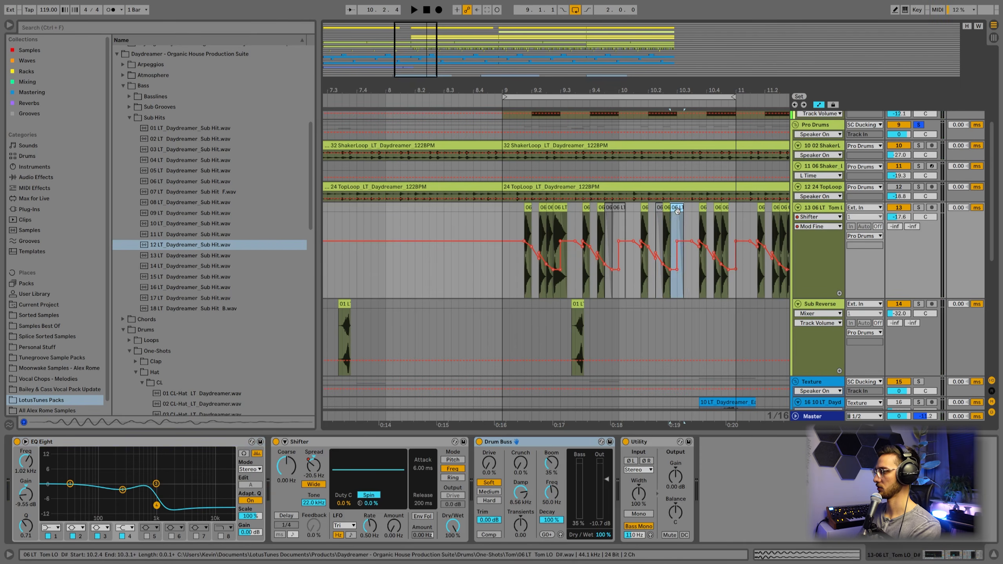
pyautogui.click(559, 207)
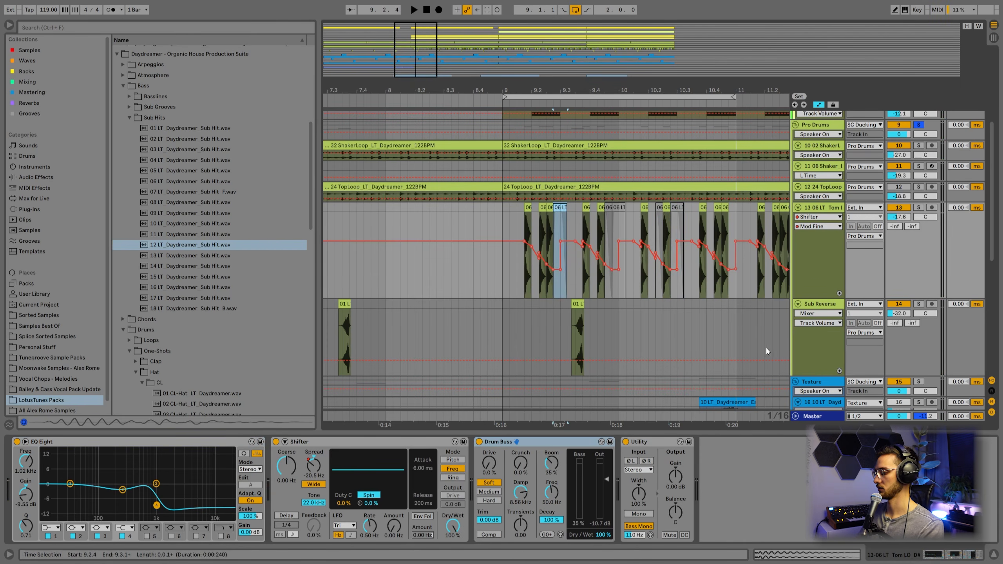
pyautogui.click(498, 210)
pyautogui.press('space')
# Step: Enlarge the 24 TopLoop track and reveal the source sample of its bar 9 clip in the browser
pyautogui.scroll(1, 892, 213)
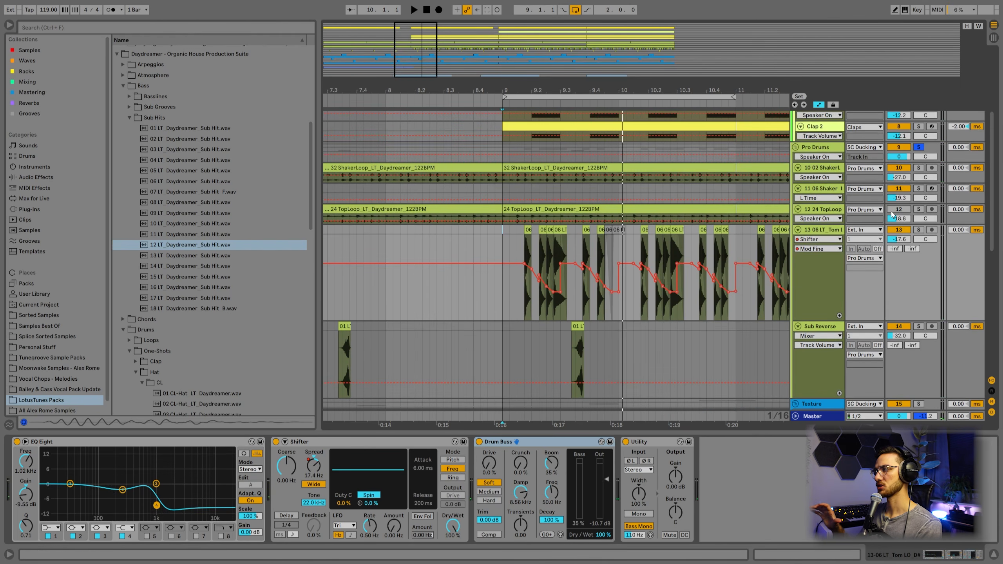
pyautogui.moveTo(814, 224); pyautogui.dragTo(814, 269)
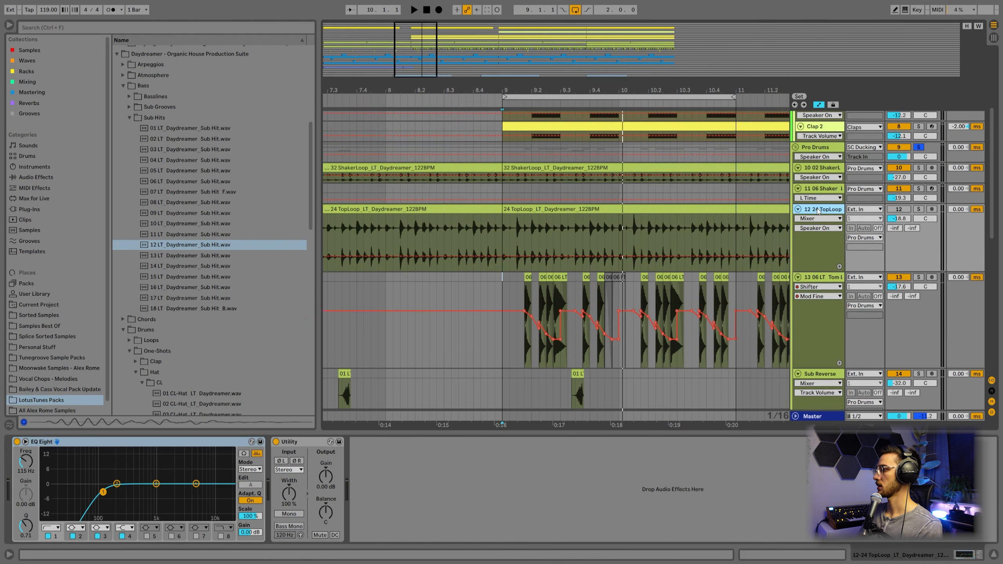
pyautogui.click(577, 209)
pyautogui.rightClick(596, 213)
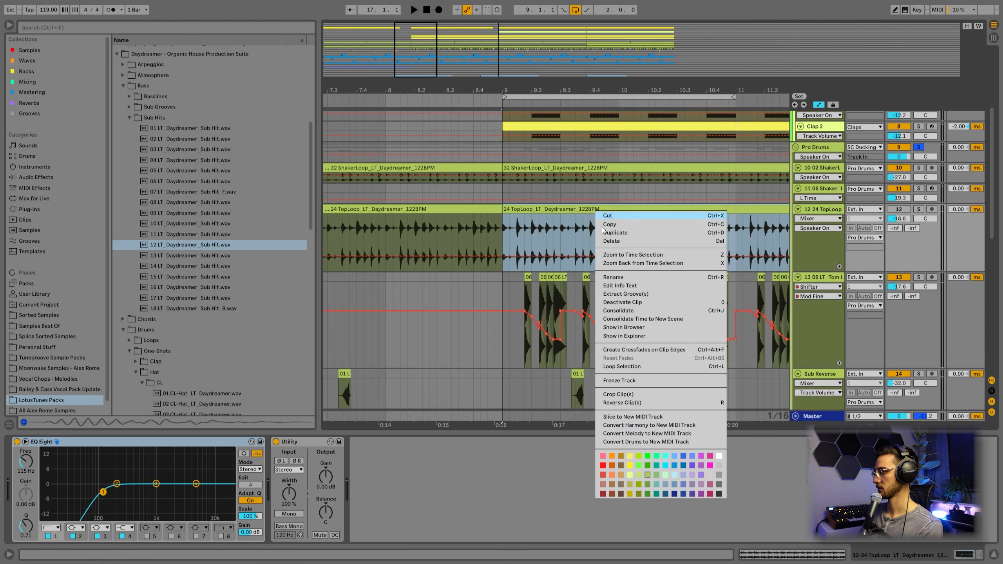
pyautogui.click(646, 328)
pyautogui.scroll(-3, 219, 356)
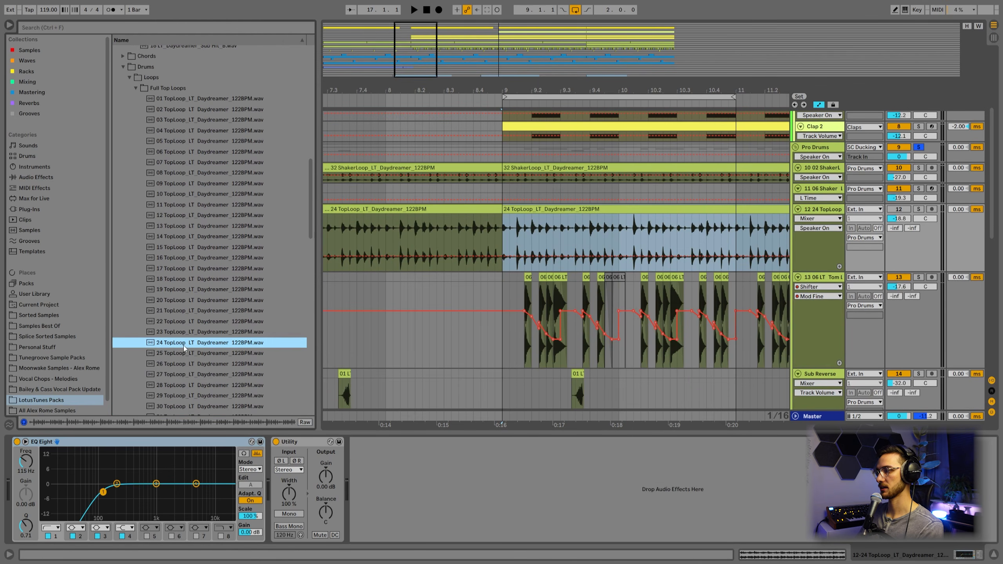
# Step: Preview the 28 and 32 TopLoop samples in the Full Top Loops folder
pyautogui.scroll(-3, 193, 329)
pyautogui.click(190, 329)
pyautogui.scroll(-2, 198, 334)
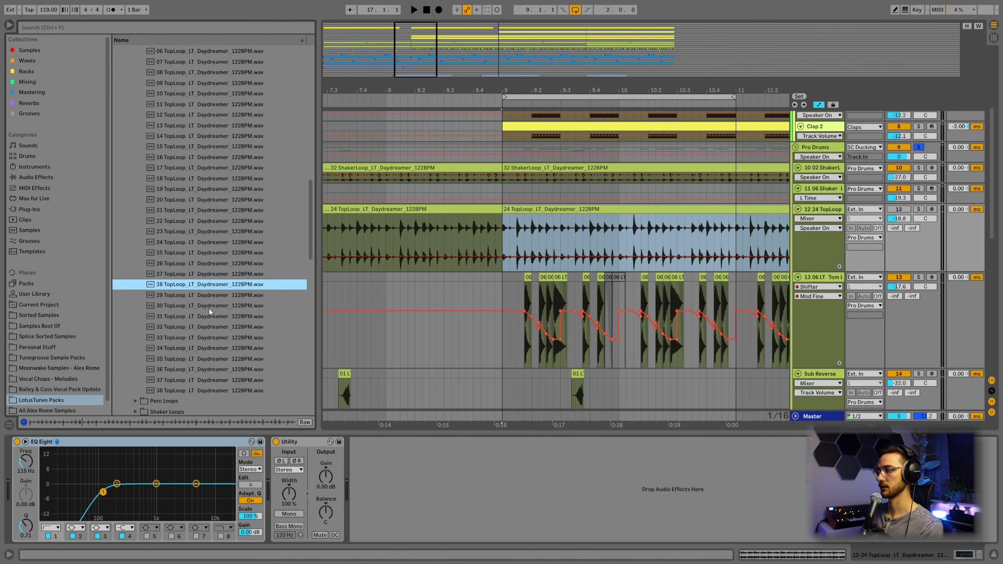
pyautogui.click(176, 328)
# Step: Play the 24 TopLoop track on its own and together with the Core Drums and Pro Drums groups
pyautogui.scroll(-2, 629, 213)
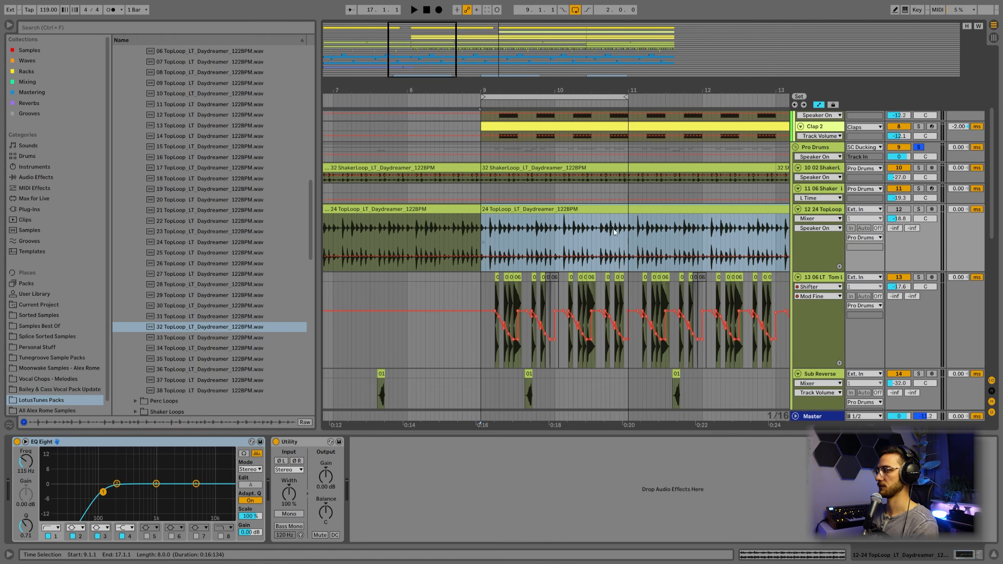
pyautogui.click(919, 209)
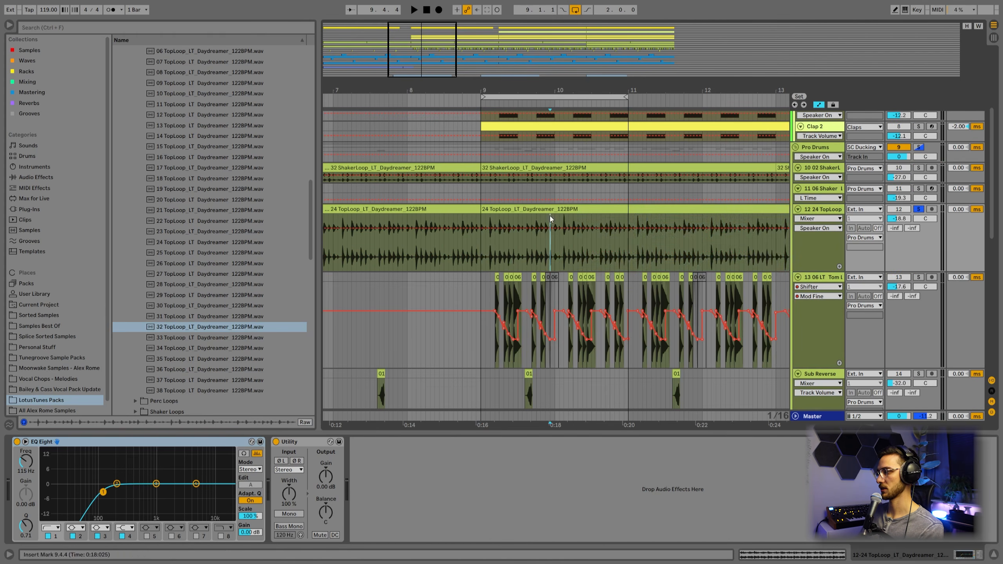
pyautogui.press('space')
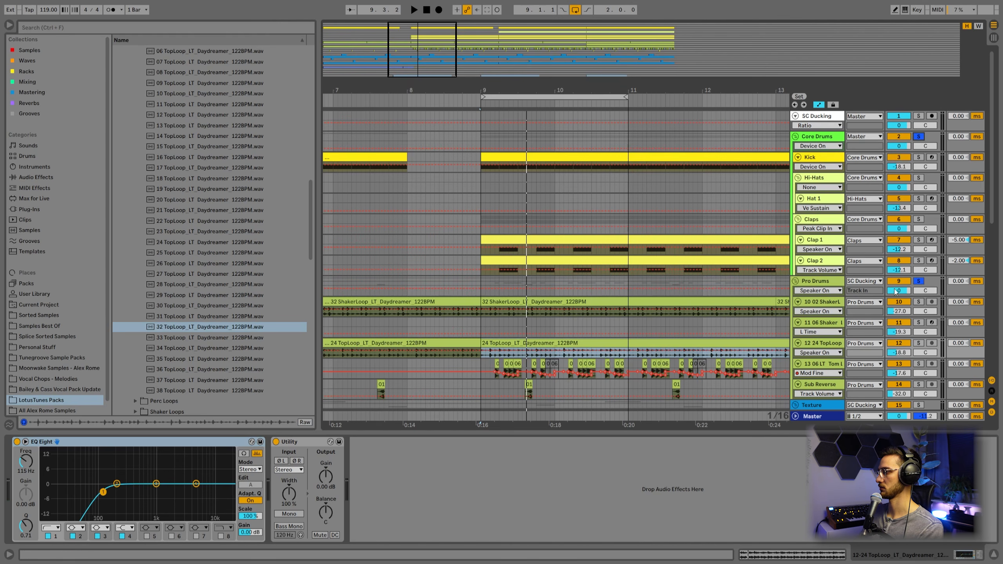
pyautogui.press('space')
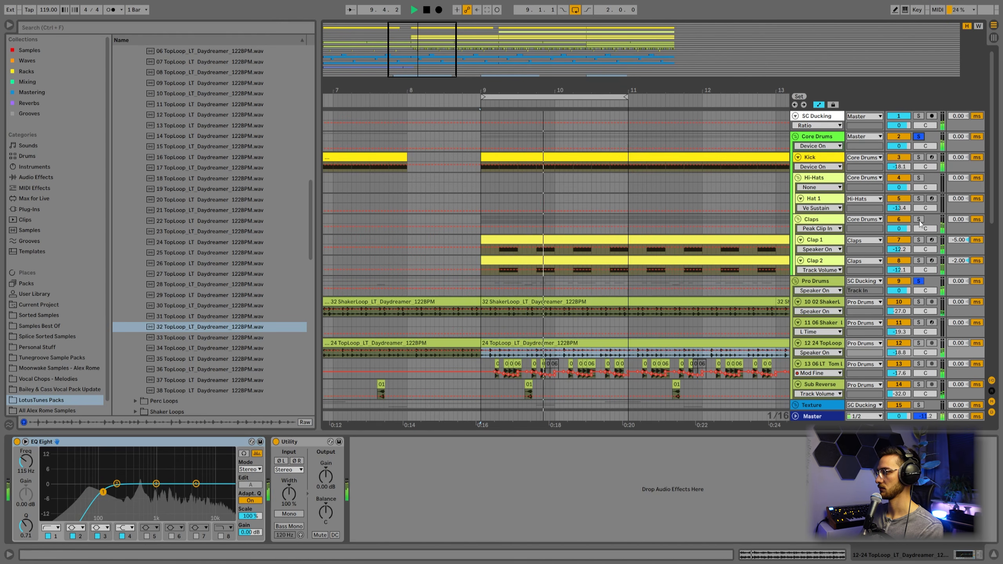
pyautogui.scroll(-3, 828, 201)
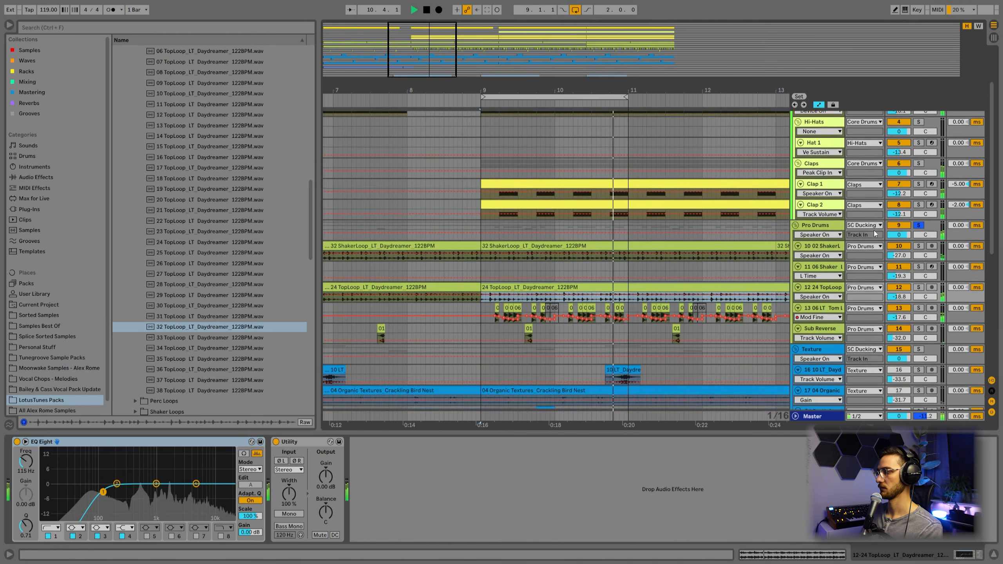
pyautogui.scroll(-2, 867, 263)
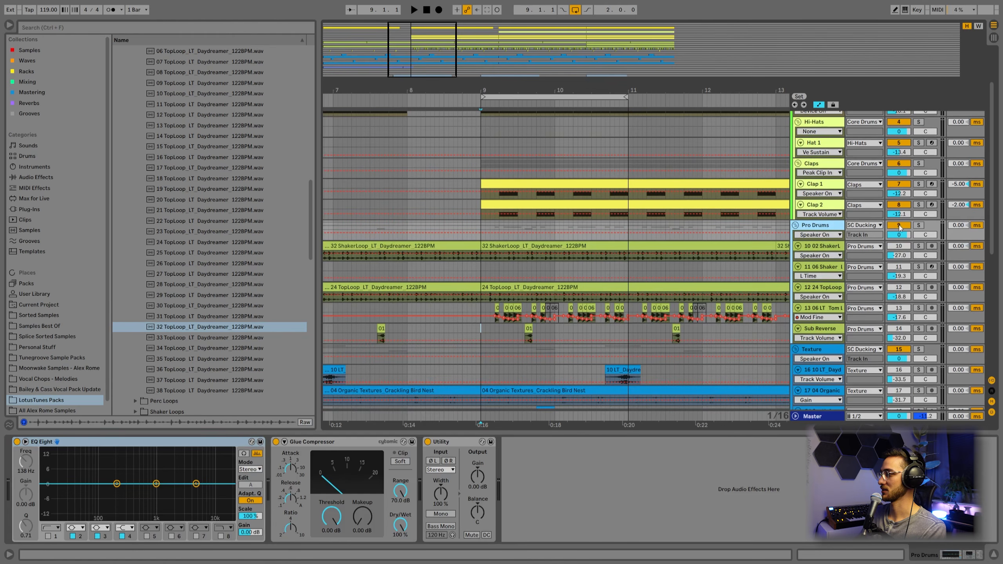
# Step: Solo the Pro Drums group and play it from bar 9
pyautogui.click(918, 226)
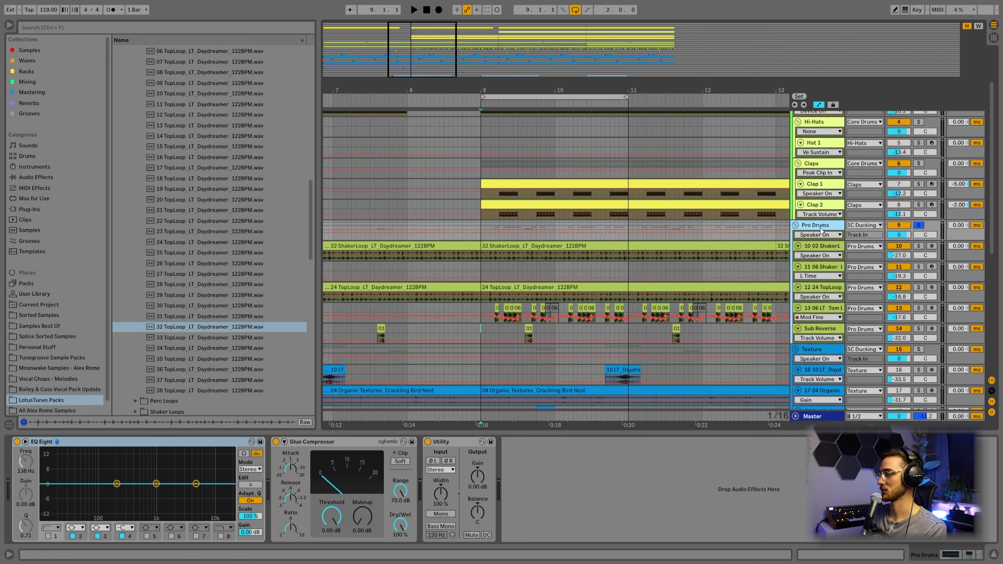
pyautogui.press('space')
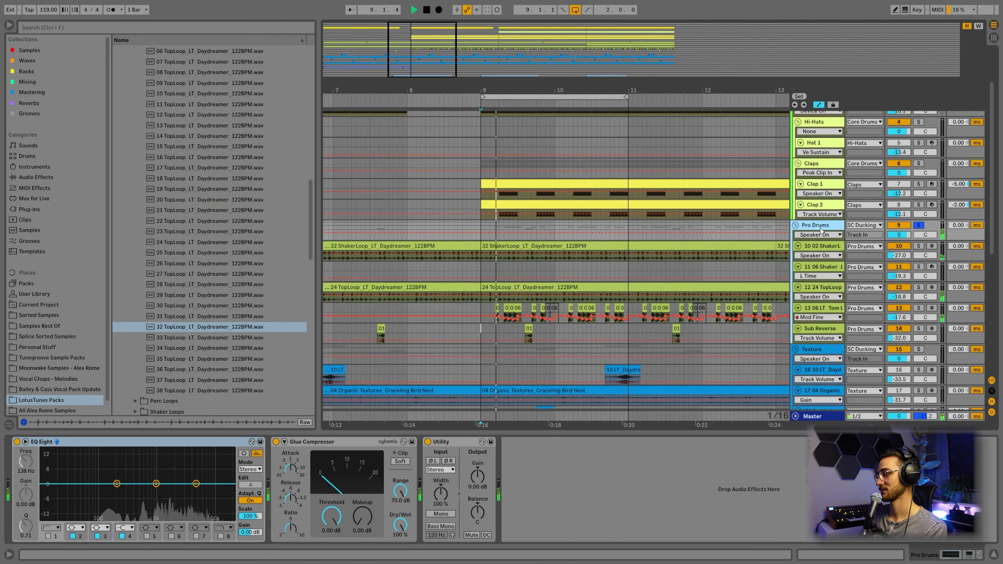
pyautogui.press('space')
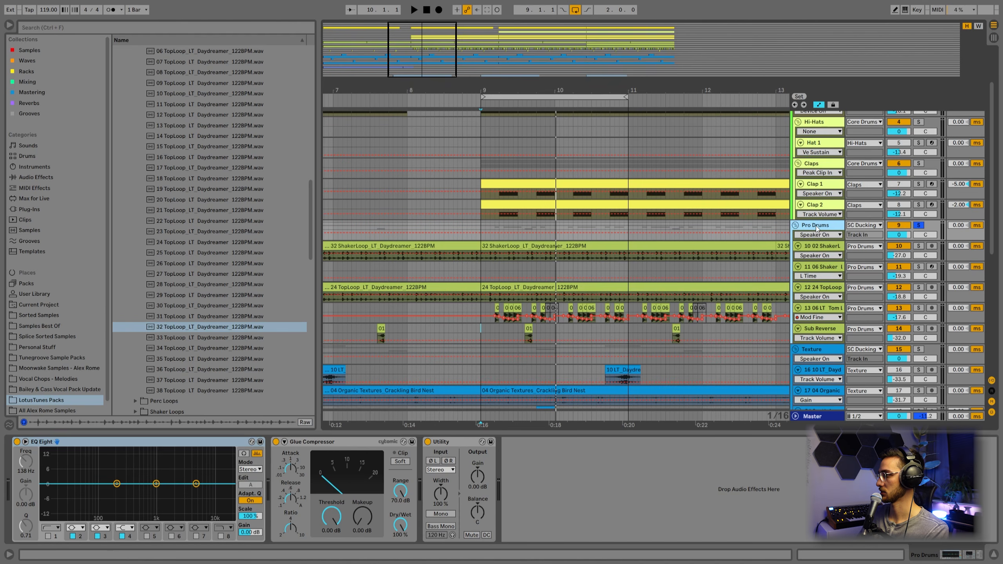
# Step: Insert an example audio track below SC Ducking, start naming it, and delete it
pyautogui.scroll(3, 817, 227)
pyautogui.click(817, 119)
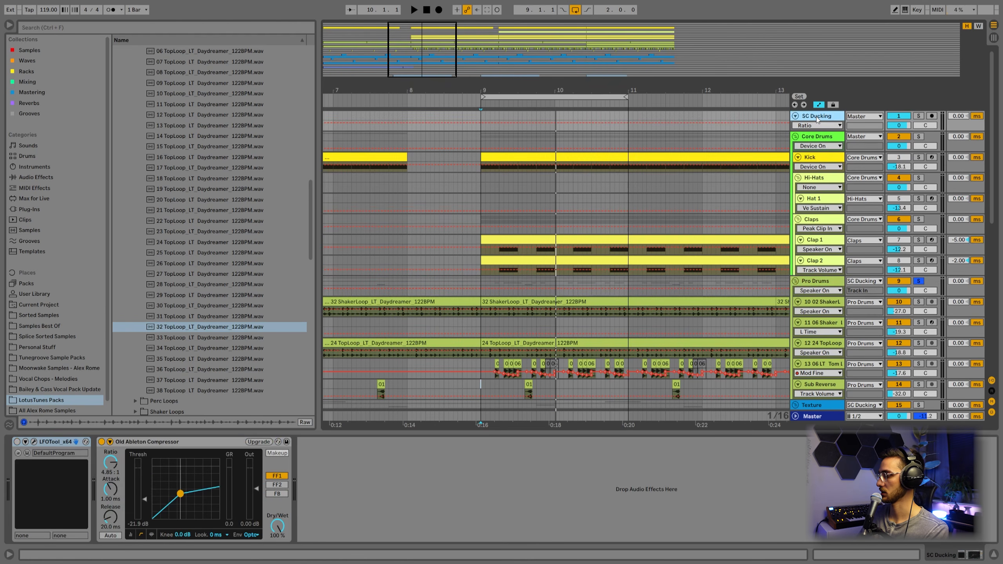
pyautogui.hotkey('ctrl', 't')
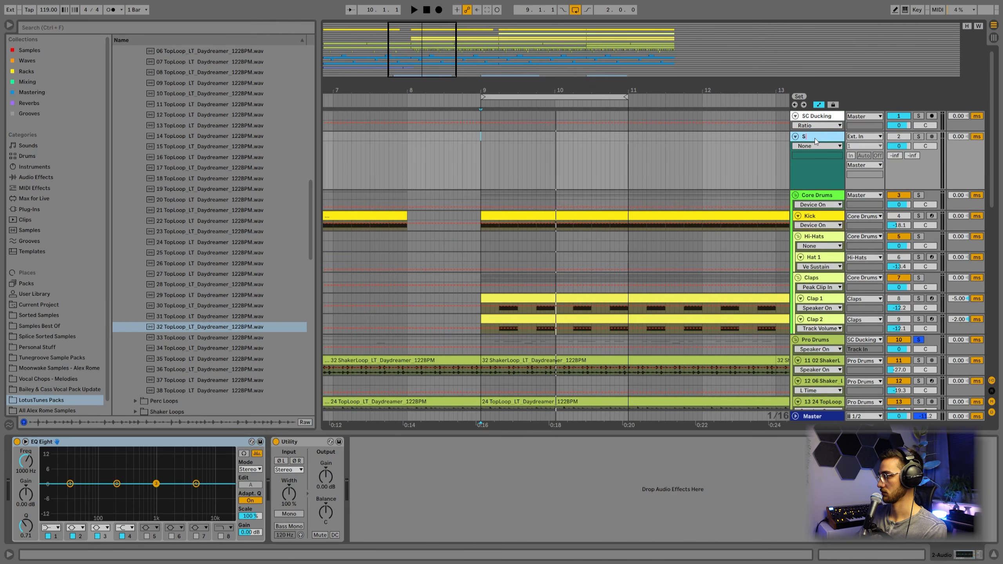
pyautogui.click(821, 117)
pyautogui.click(807, 171)
pyautogui.press('Delete')
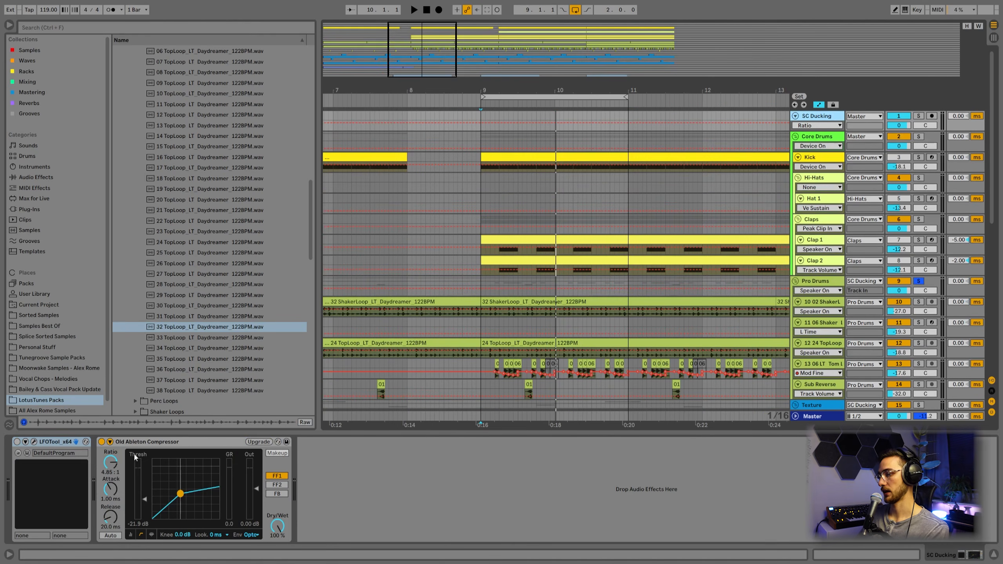
# Step: Show the sidechain settings of the Old Ableton Compressor on the SC Ducking track
pyautogui.click(573, 164)
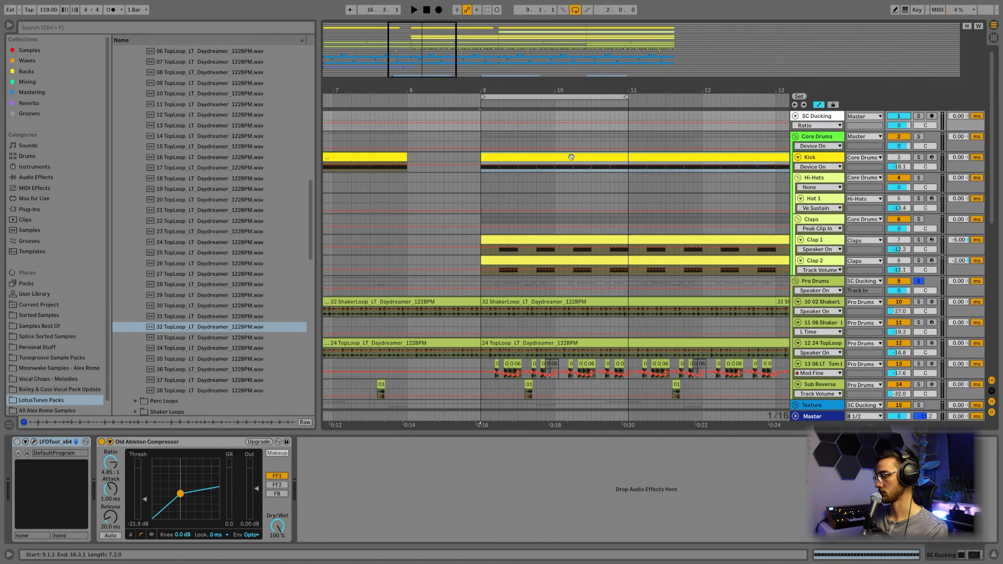
pyautogui.click(826, 121)
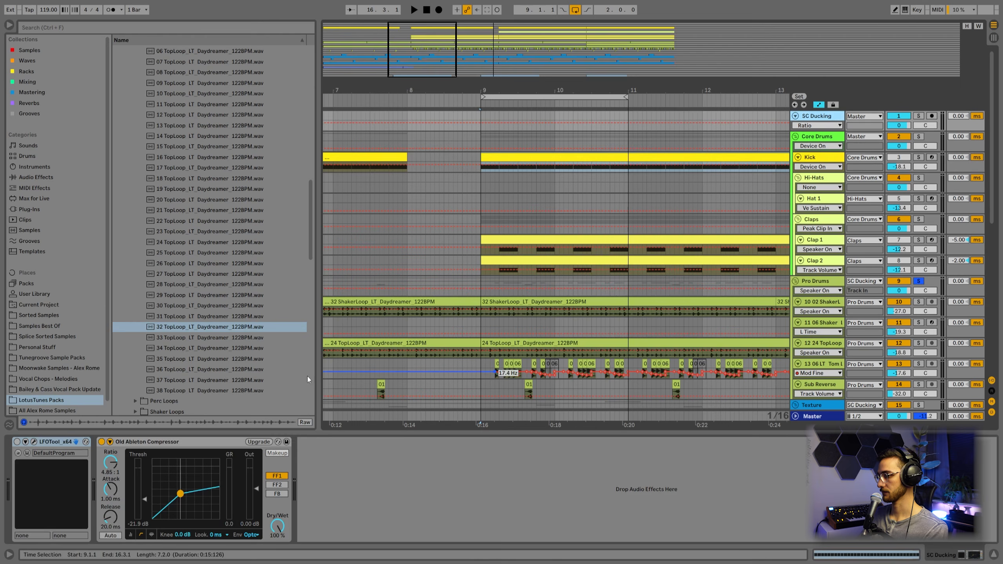
pyautogui.click(112, 445)
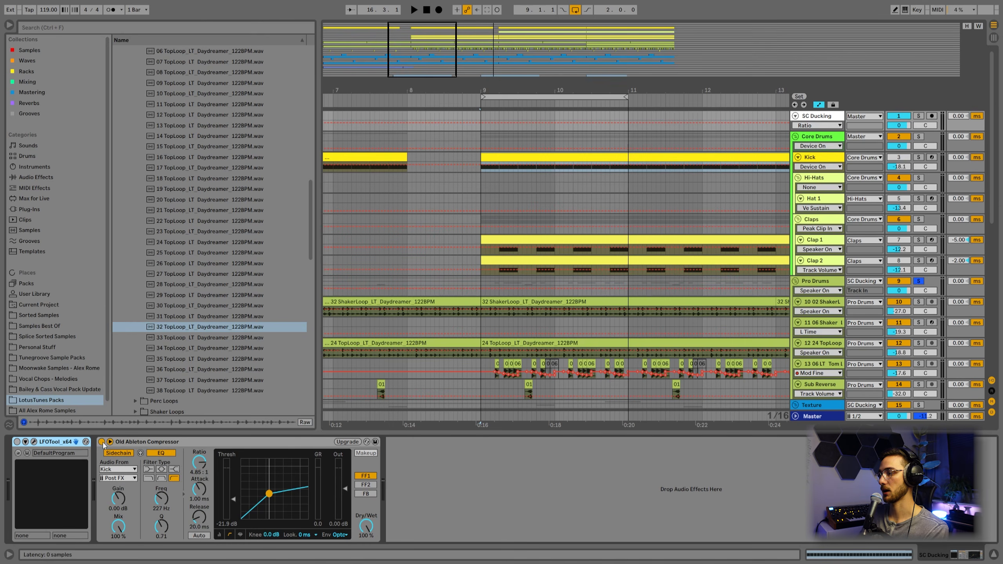
# Step: Play the Pro Drums with the Kick soloed, trying the ducking compressor's threshold and comparing it bypassed and active
pyautogui.press('space')
pyautogui.moveTo(234, 501); pyautogui.dragTo(235, 514)
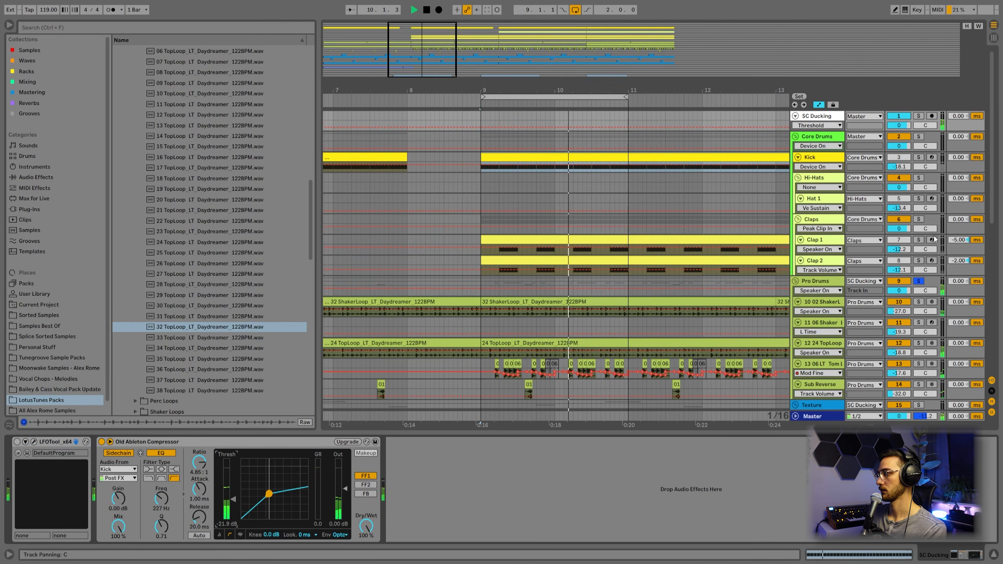
pyautogui.click(919, 157)
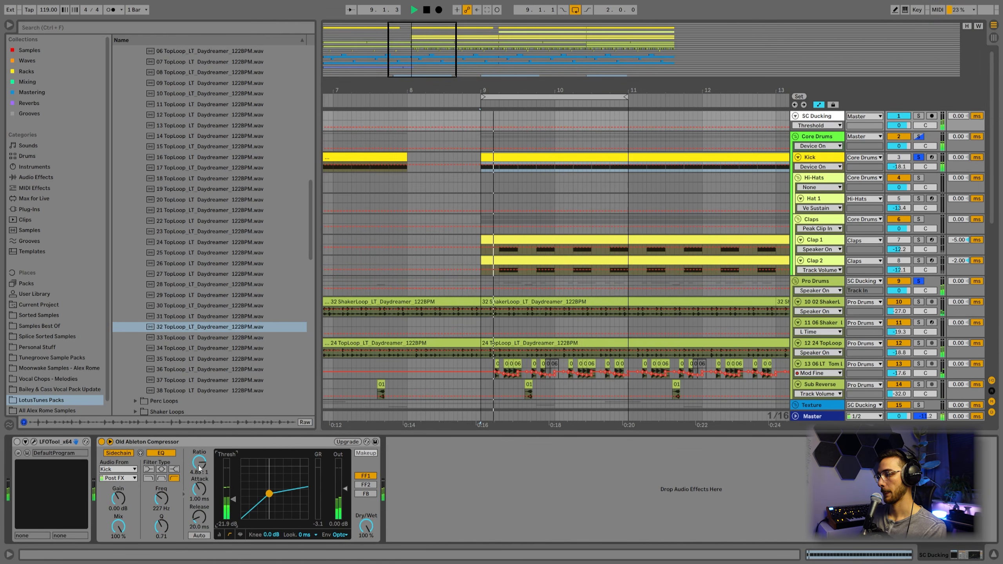
pyautogui.click(102, 441)
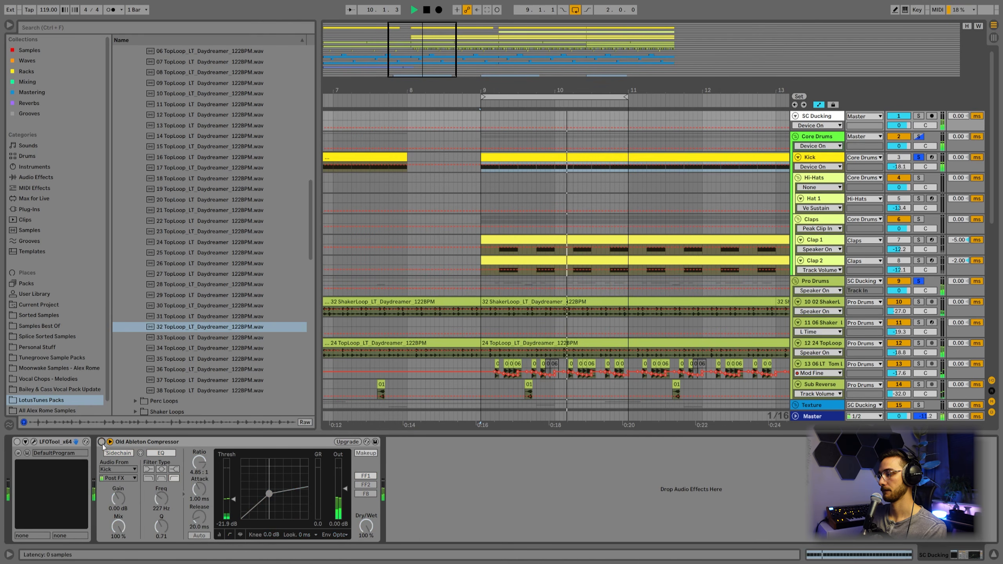
pyautogui.click(101, 442)
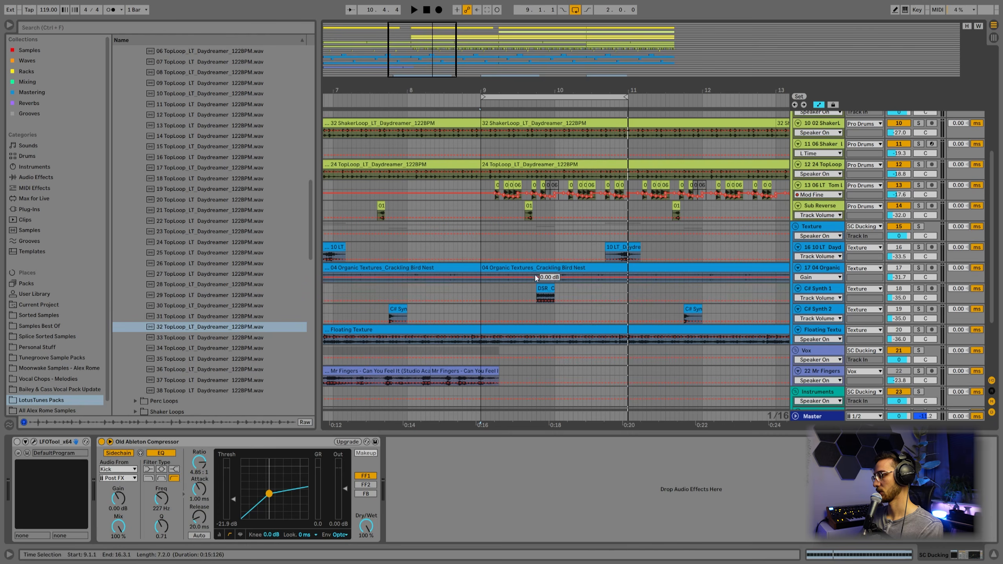
# Step: Solo the 04 Organic Textures track and play its clip looped from bar 25 to 33
pyautogui.click(536, 276)
pyautogui.click(919, 268)
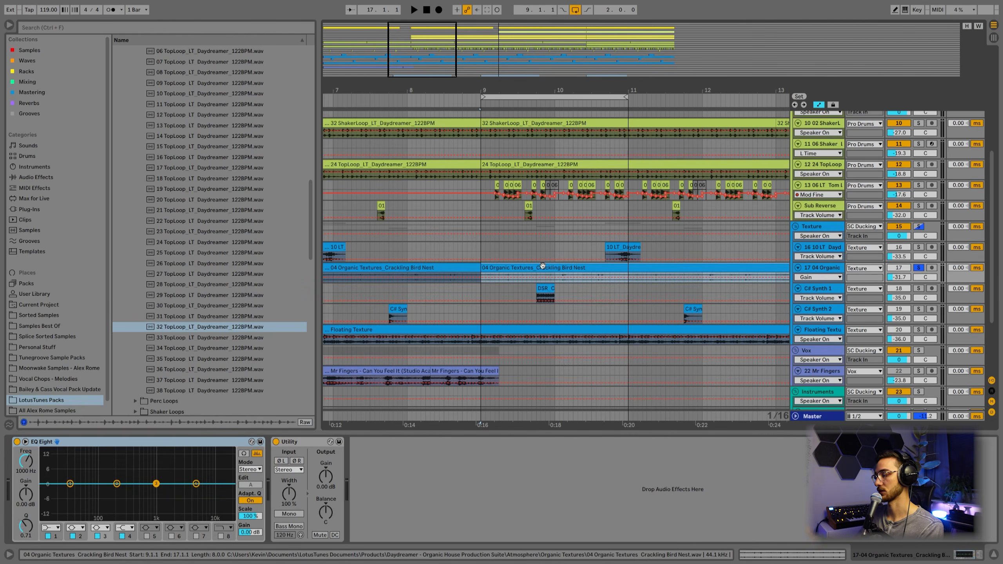
pyautogui.hotkey('ctrl', 'l')
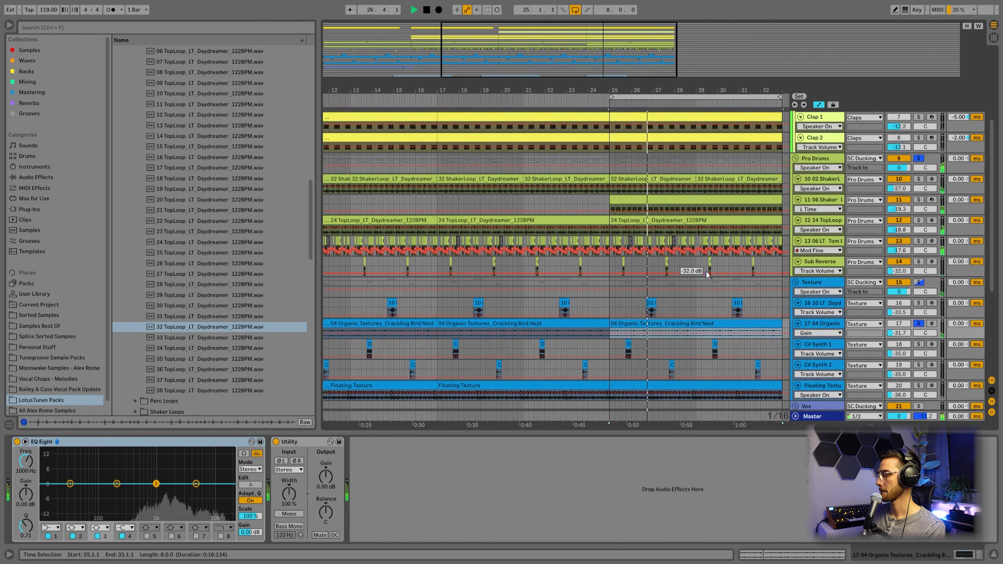
pyautogui.scroll(-4, 706, 274)
pyautogui.press('space')
# Step: Solo the Floating Texture track and play it from bar 25
pyautogui.scroll(3, 707, 275)
pyautogui.click(593, 308)
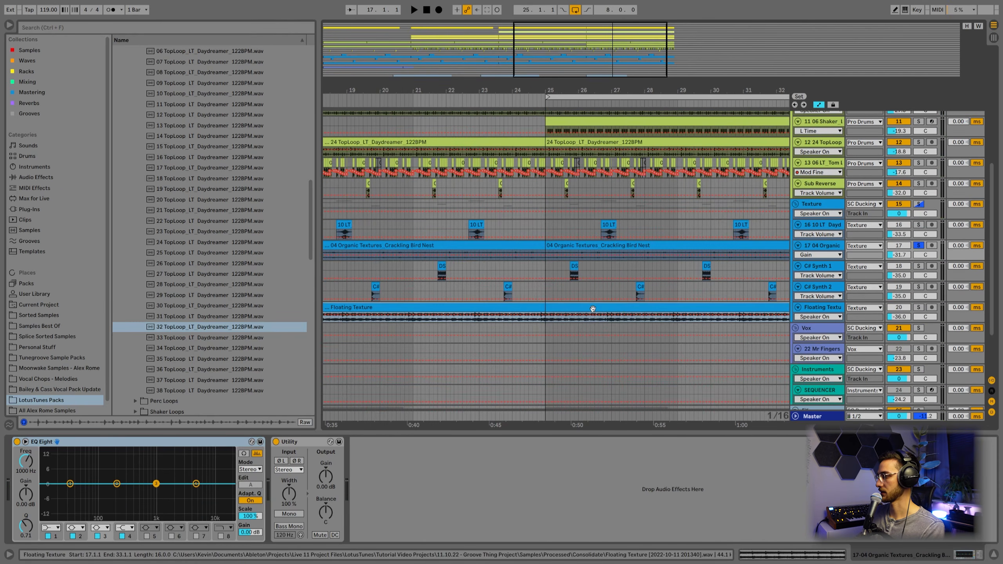
pyautogui.press('s')
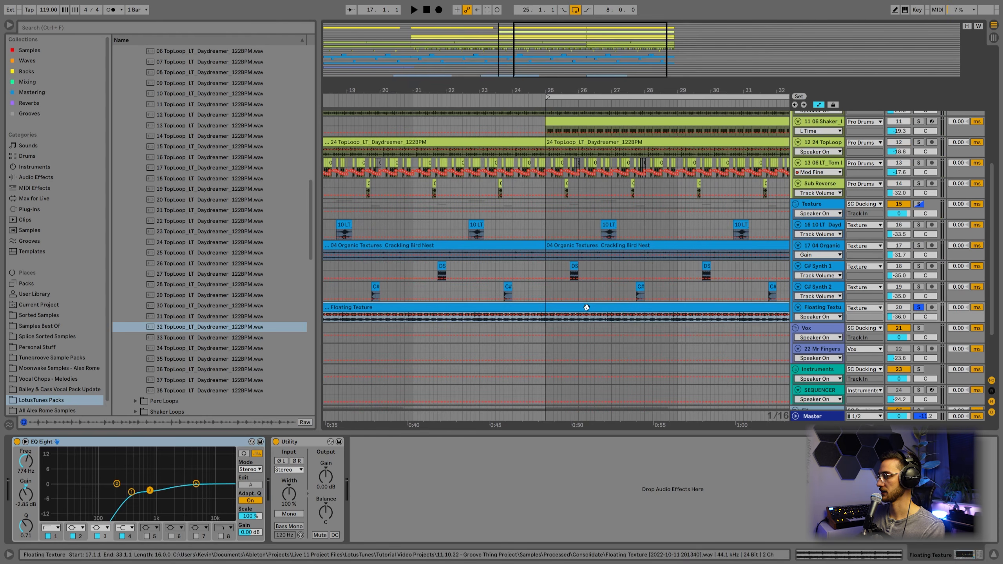
pyautogui.click(544, 322)
pyautogui.press('space')
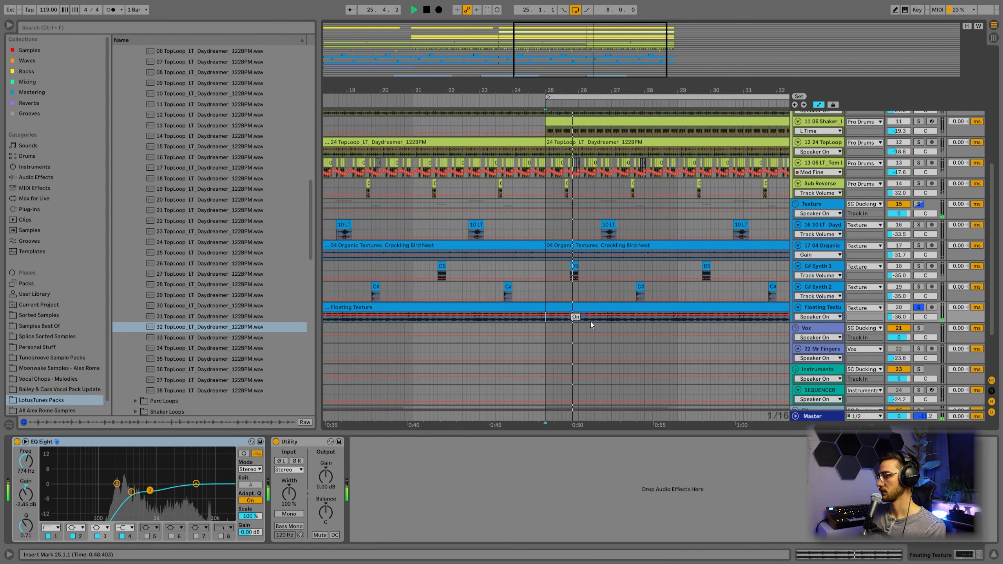
pyautogui.scroll(1, 829, 309)
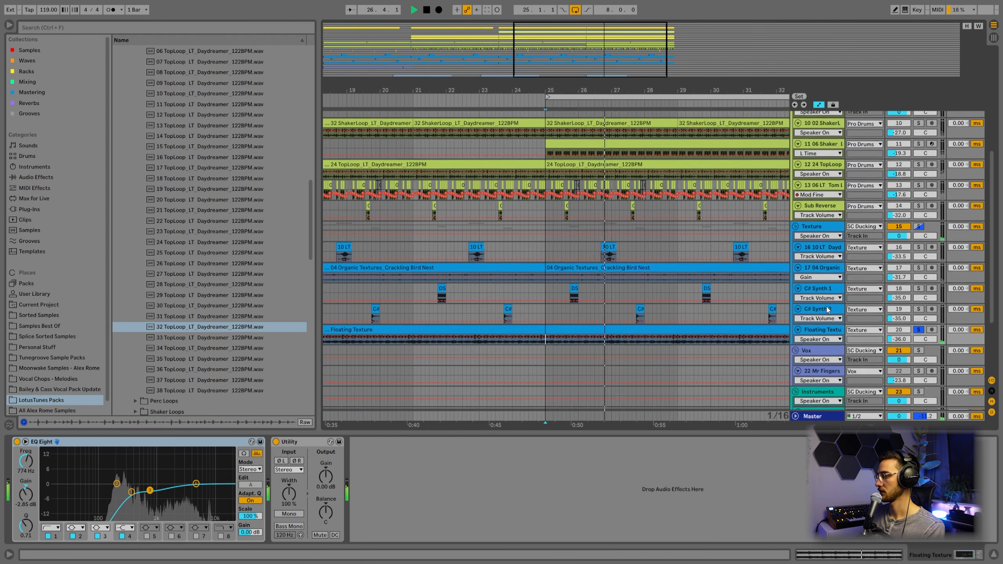
# Step: Insert an audio track below Floating Texture in the Texture group and browse to the Daydreamer pack's Pads Looped folder
pyautogui.scroll(-2, 828, 309)
pyautogui.press('-')
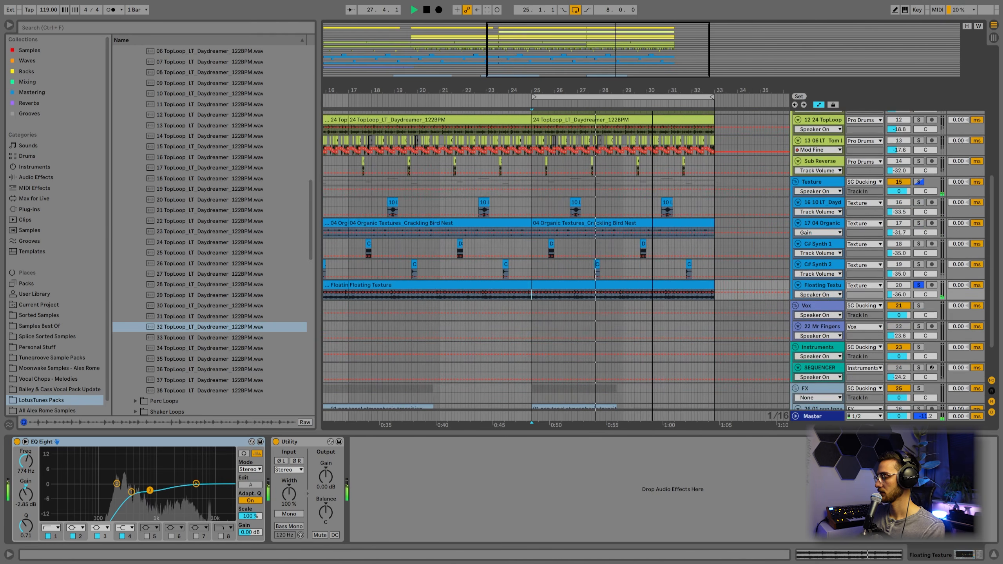
pyautogui.hotkey('ctrl', 't')
pyautogui.scroll(6, 209, 252)
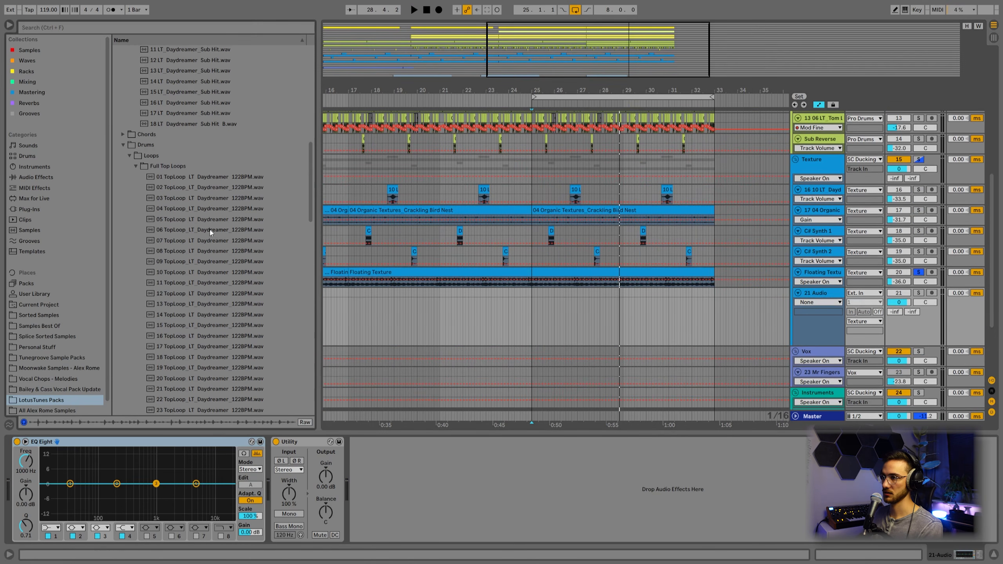
pyautogui.click(136, 168)
pyautogui.click(144, 243)
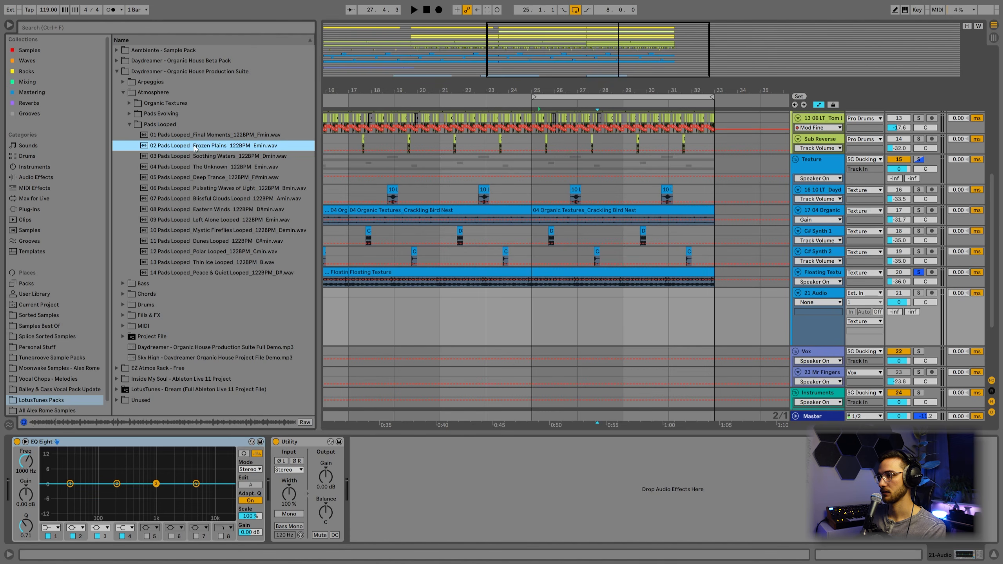
# Step: Fill bars 25 to 33 of the new track with the 02 Pads Looped Frozen Plains loop and set its volume to -18.9 dB
pyautogui.moveTo(194, 148); pyautogui.dragTo(537, 312)
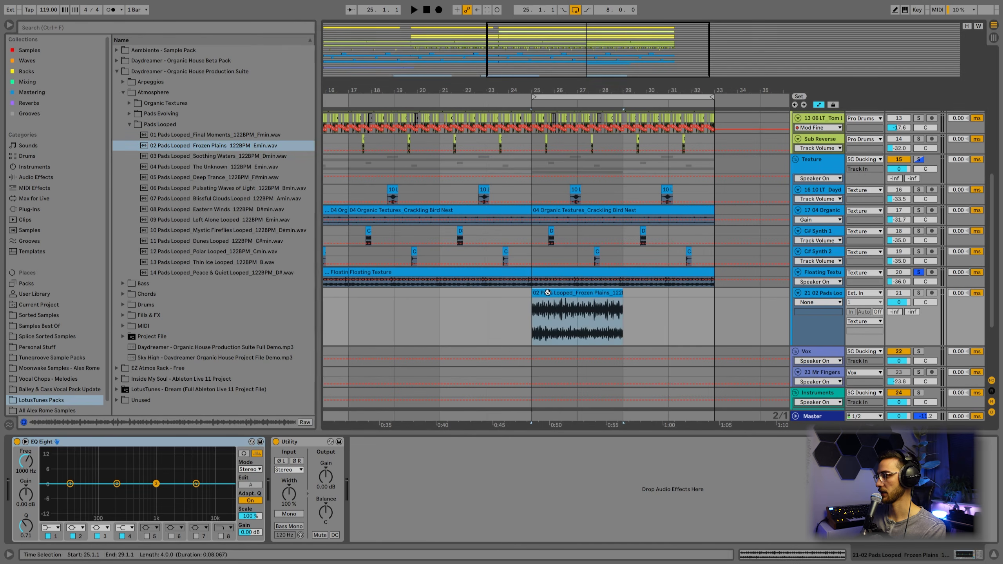
pyautogui.hotkey('ctrl', 'd')
pyautogui.moveTo(909, 302); pyautogui.dragTo(910, 305)
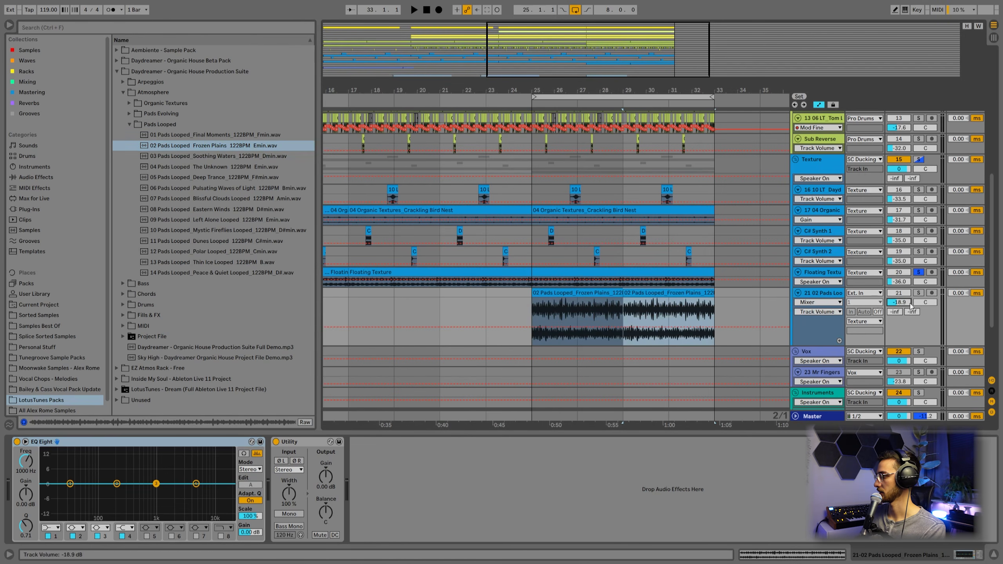
# Step: Play the Frozen Plains pad soloed at -43.5 dB together with the 04 Organic Textures track
pyautogui.click(919, 273)
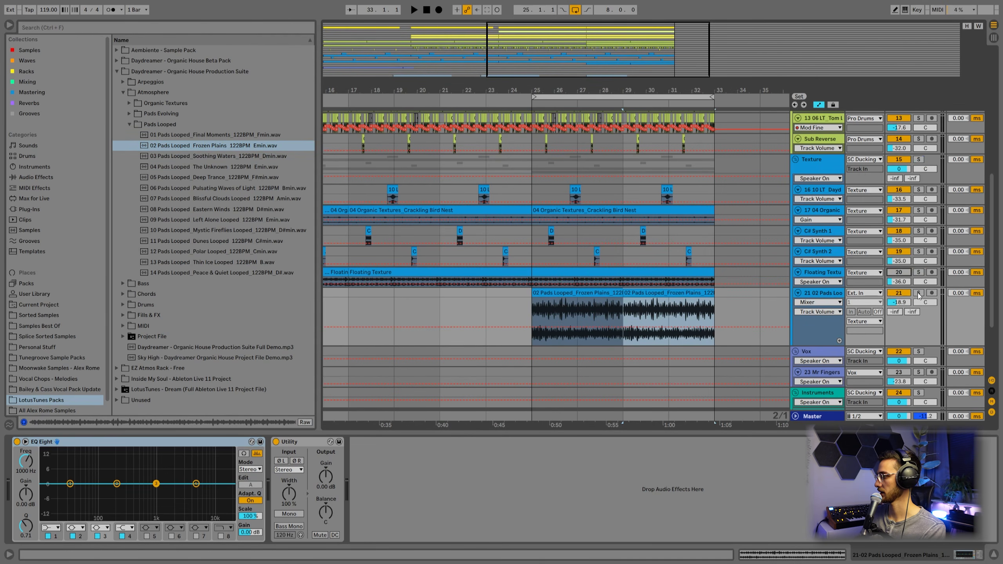
pyautogui.click(919, 295)
pyautogui.scroll(-2, 869, 284)
pyautogui.press('space')
pyautogui.scroll(2, 809, 271)
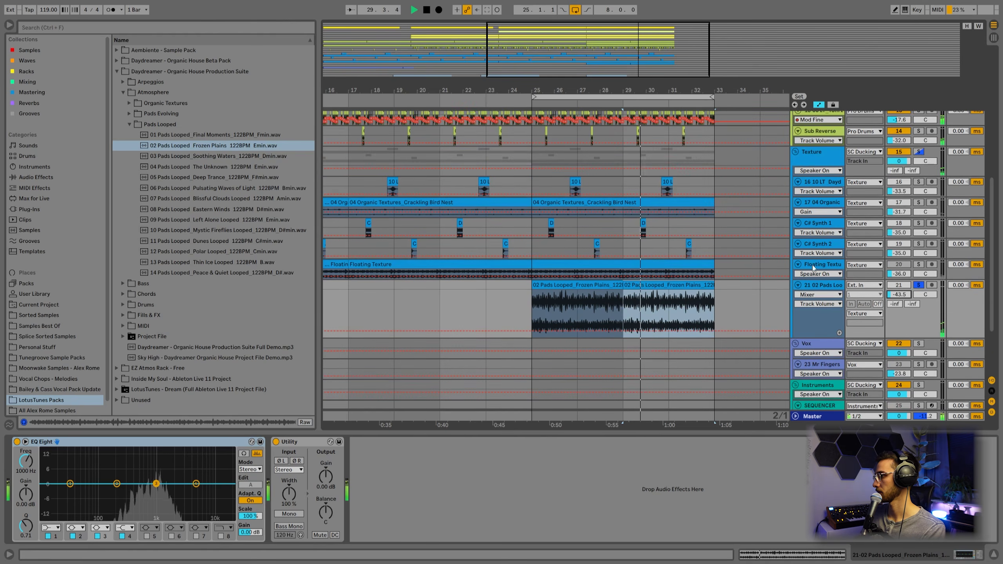
pyautogui.click(918, 202)
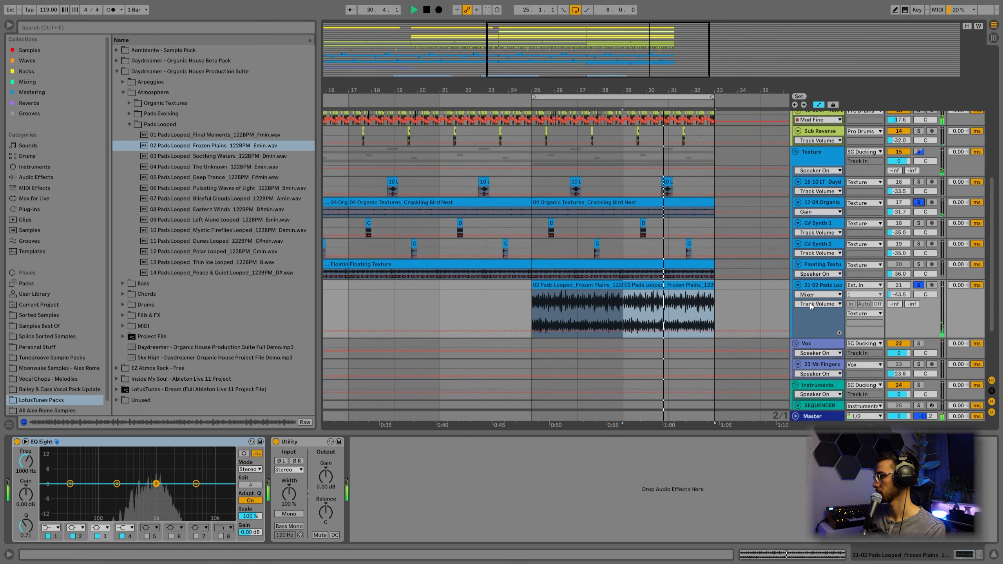
# Step: Replace the pad clip at bar 25 with other looped pads while playing, from 03 Soothing Waters through 05 Deep Trance to 09 Left Alone
pyautogui.moveTo(224, 158); pyautogui.dragTo(547, 284)
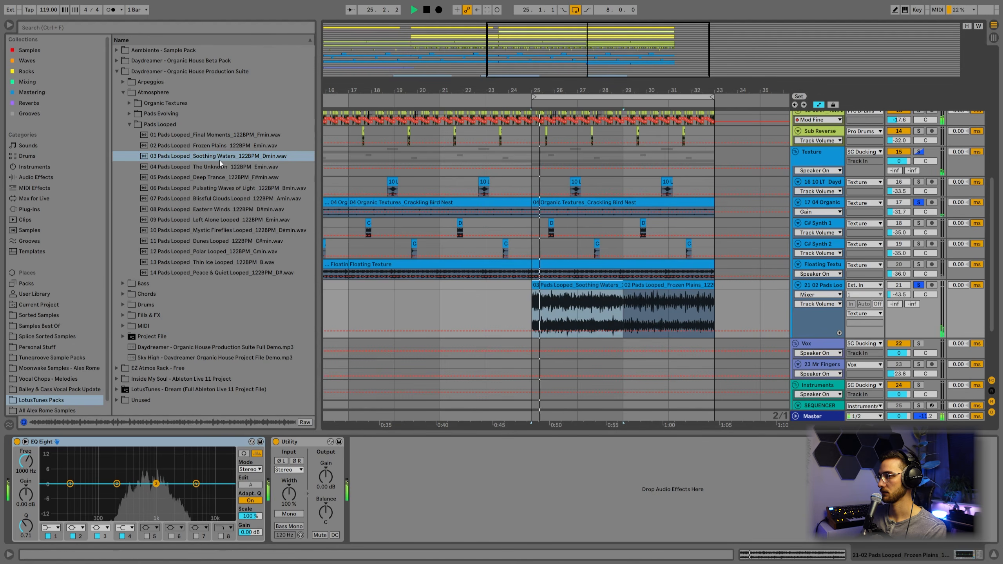
pyautogui.press('Down')
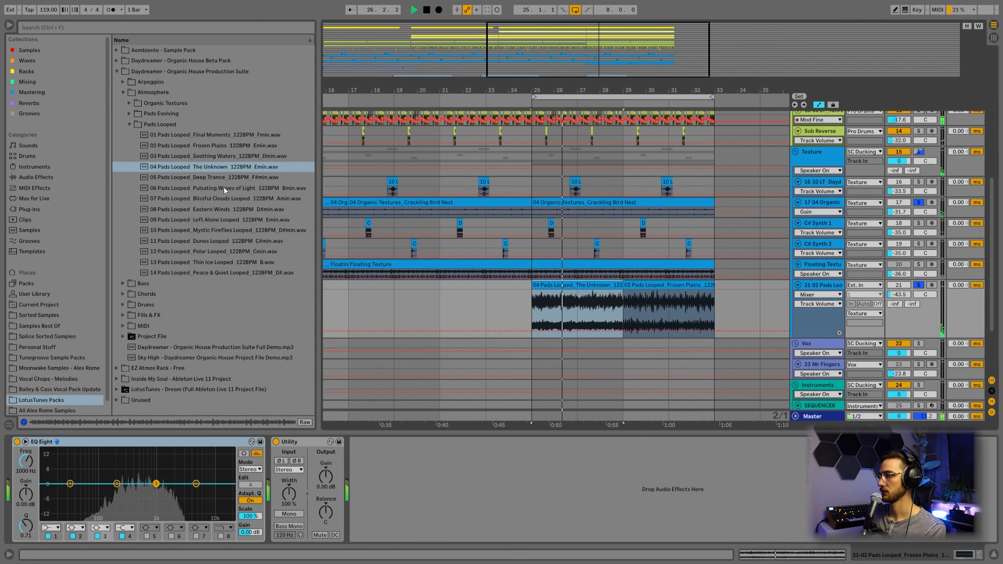
pyautogui.press('Down')
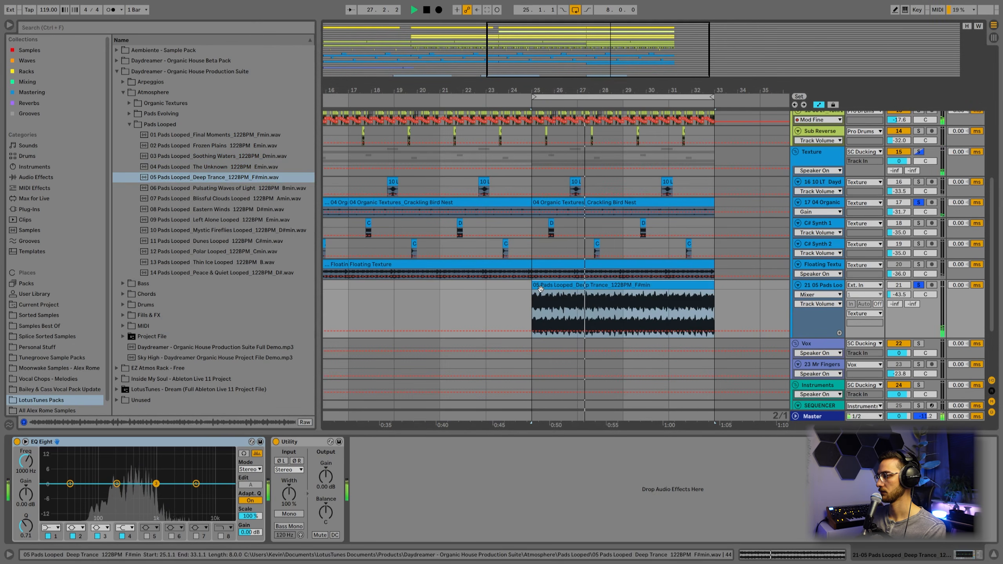
pyautogui.press('Down')
pyautogui.press('Down')
pyautogui.press('Down')
pyautogui.press('Down')
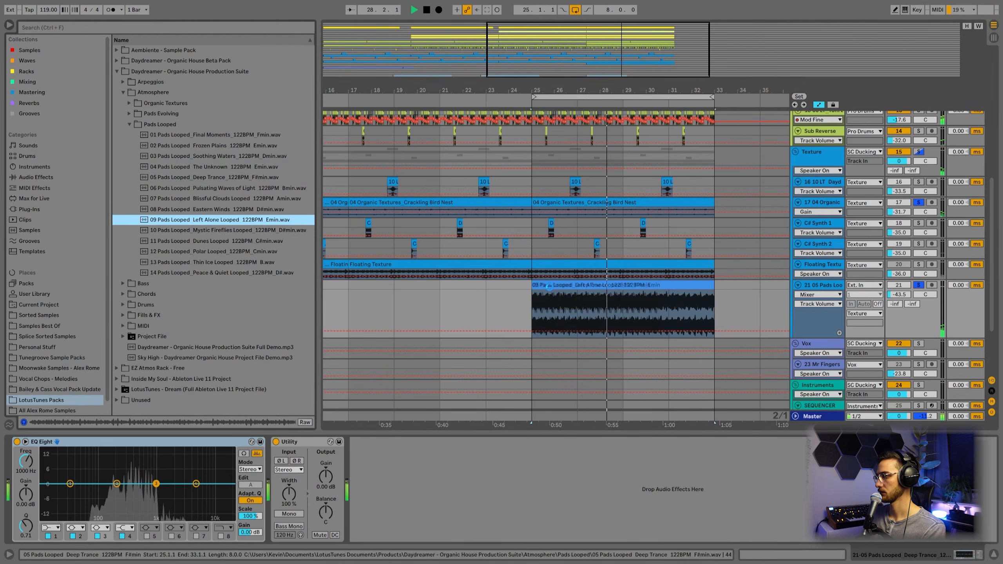
# Step: Replace the looped pad at bar 25 with 03 LT Pads Evolving Feeling Safe from the Pads Evolving folder
pyautogui.click(130, 124)
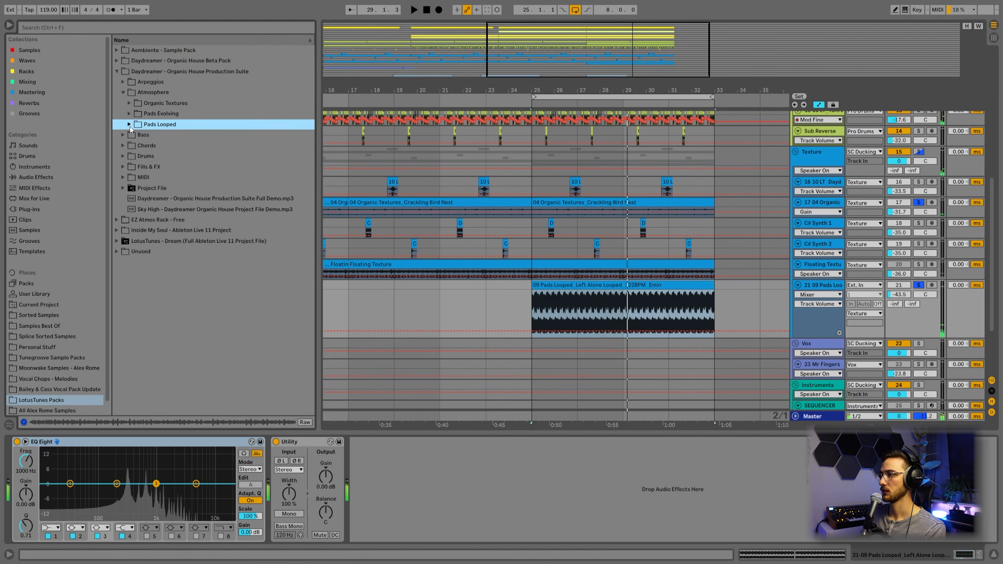
pyautogui.click(130, 115)
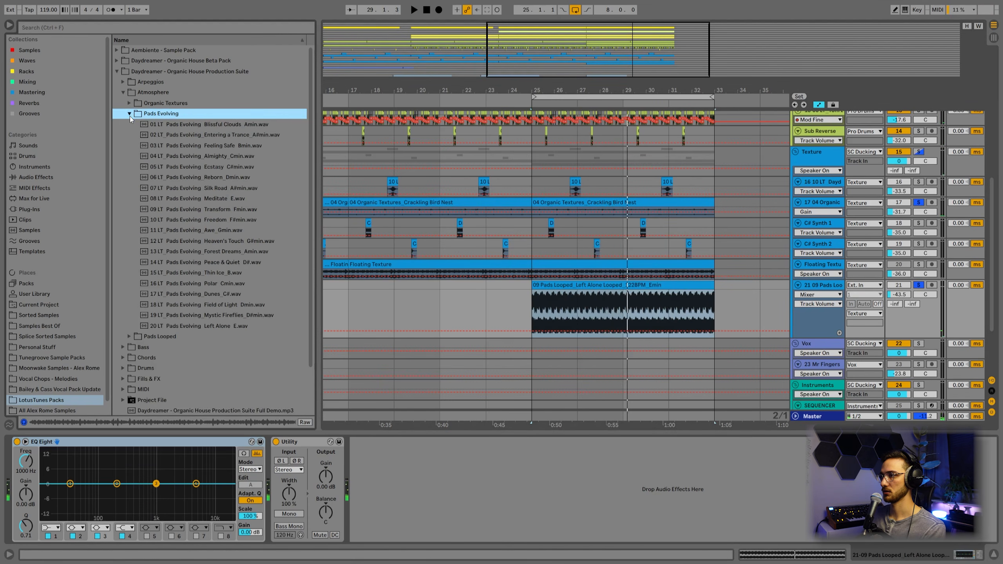
pyautogui.click(172, 135)
pyautogui.click(191, 146)
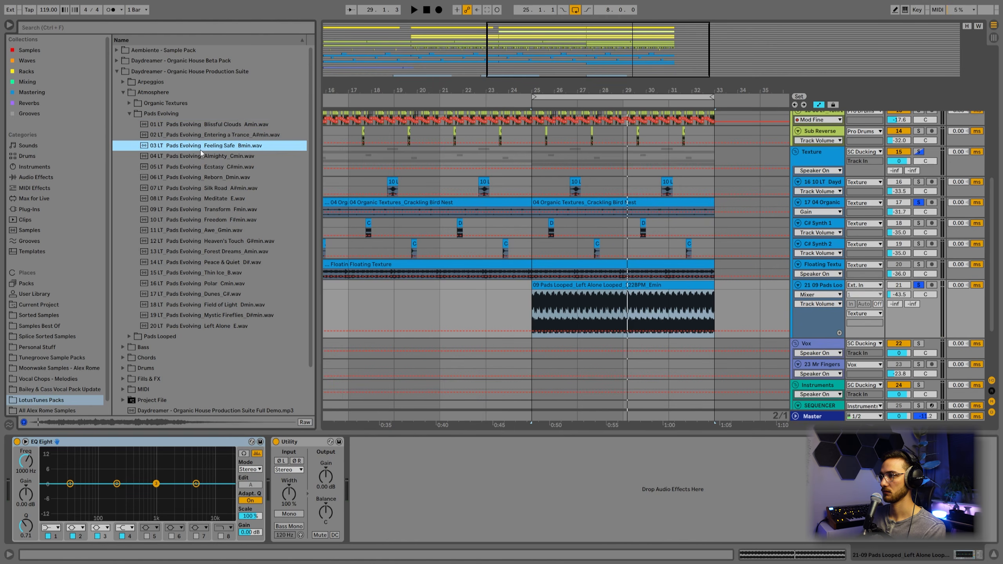
pyautogui.moveTo(195, 146); pyautogui.dragTo(533, 298)
# Step: Set the arrangement grid to 1/4, split the Feeling Safe clip at 25.2.1 and repeat its first one-beat slice
pyautogui.click(512, 306)
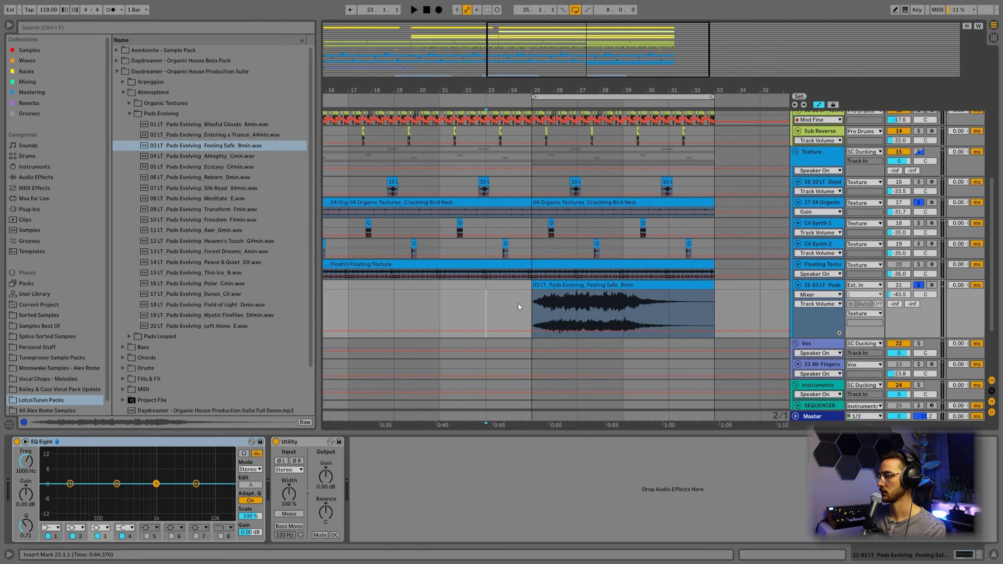
pyautogui.rightClick(521, 305)
pyautogui.click(562, 447)
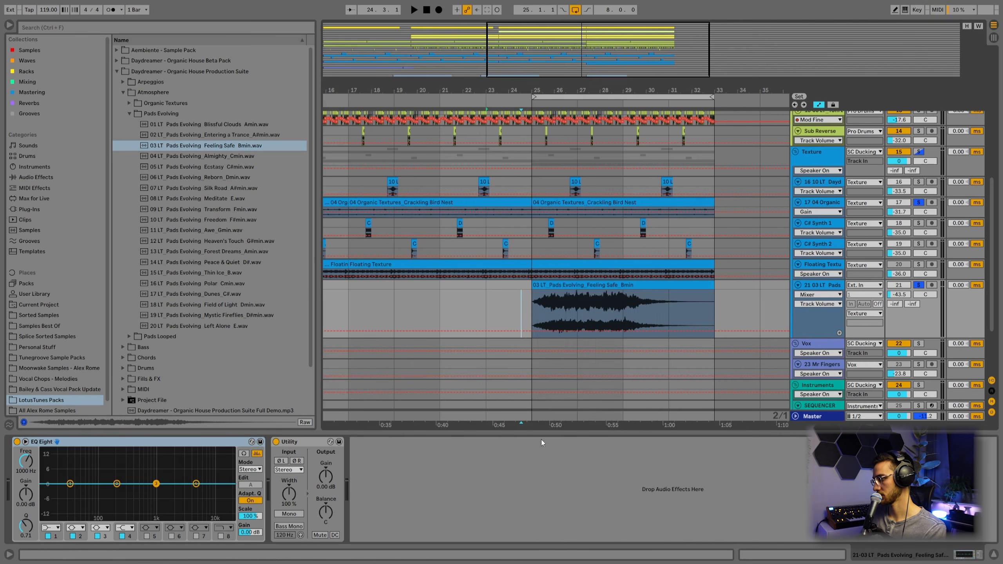
pyautogui.click(540, 307)
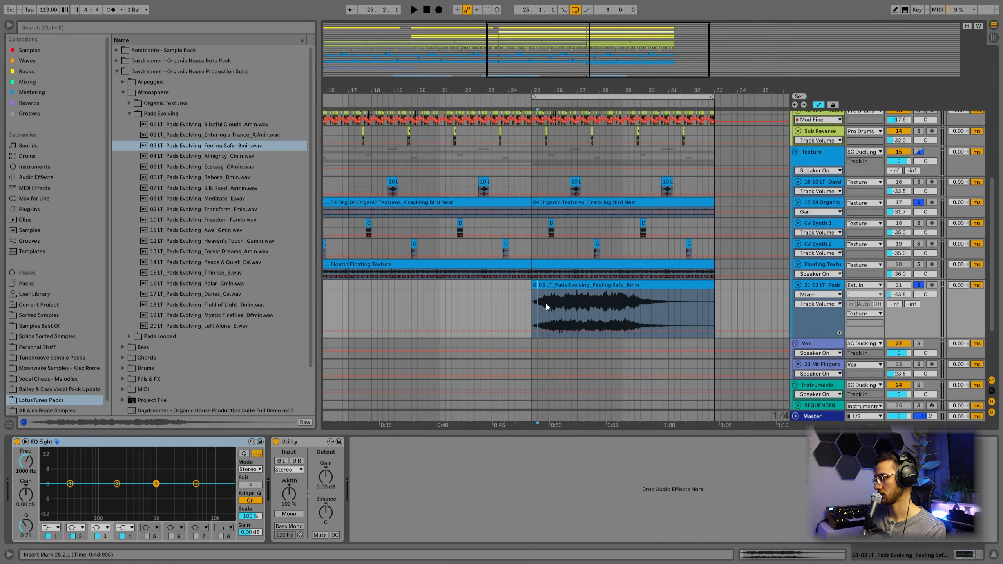
pyautogui.moveTo(540, 291); pyautogui.dragTo(546, 285)
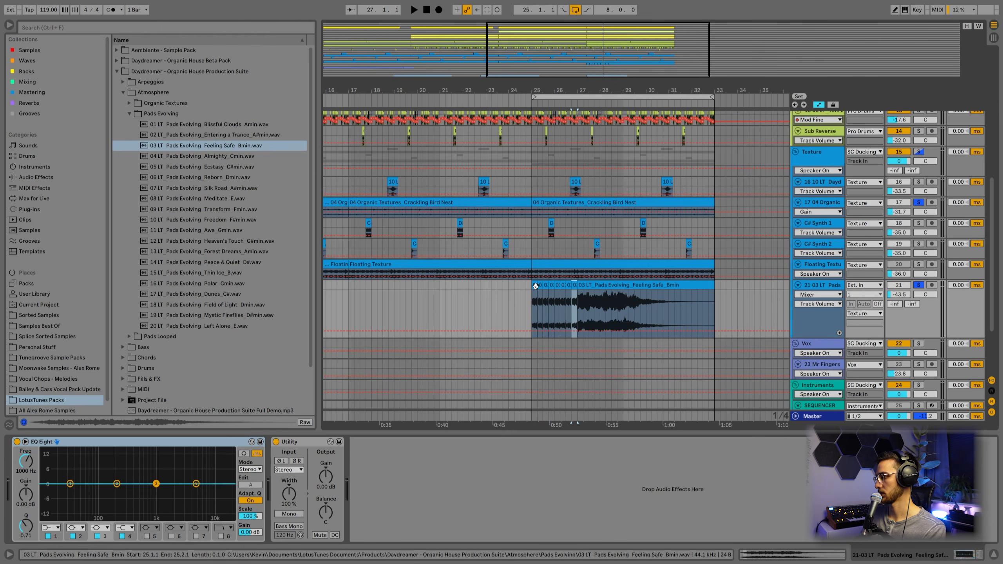
# Step: Duplicate the one-beat slices through bar 33 and play them with the track volume set to -42.8 dB
pyautogui.press('space')
pyautogui.click(575, 285)
pyautogui.keyDown('shift'); pyautogui.click(533, 284); pyautogui.keyUp('shift')
pyautogui.hotkey('ctrl', 'd')
pyautogui.hotkey('ctrl', 'd')
pyautogui.hotkey('ctrl', 'd')
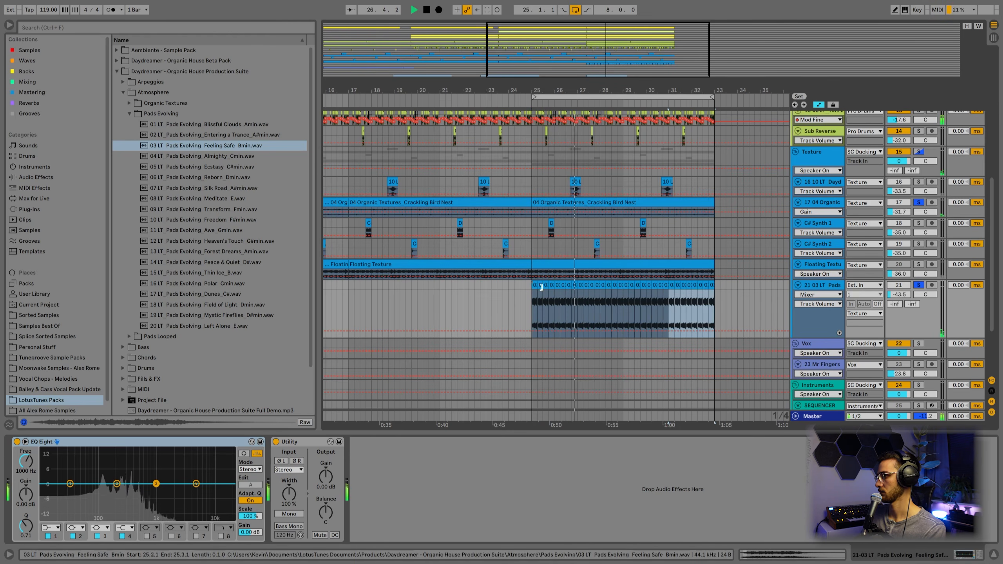
pyautogui.moveTo(900, 294); pyautogui.dragTo(900, 290)
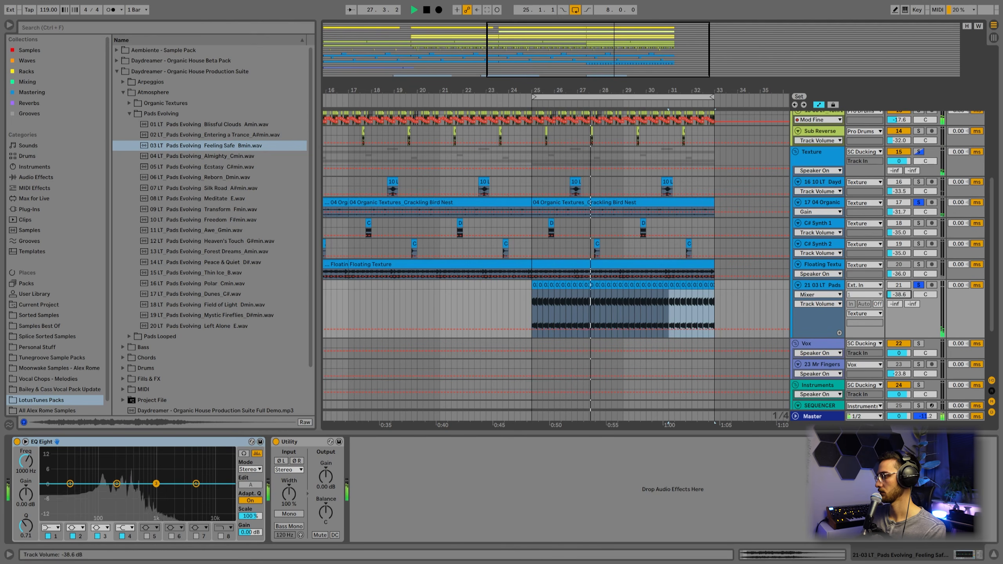
pyautogui.moveTo(900, 294); pyautogui.dragTo(900, 302)
# Step: Delete the pad audio track and play the soloed Floating Texture from bar 17
pyautogui.click(918, 285)
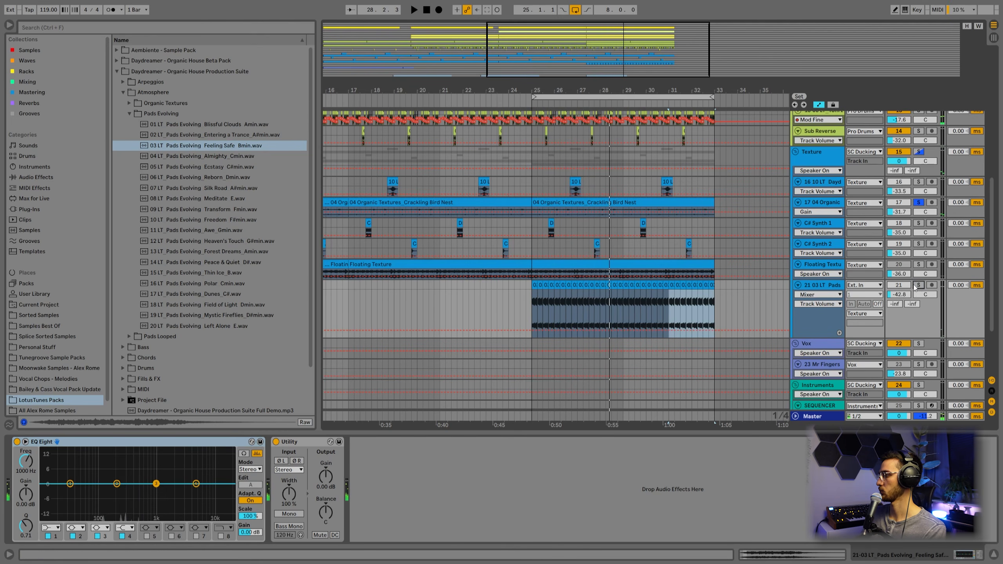
pyautogui.click(909, 288)
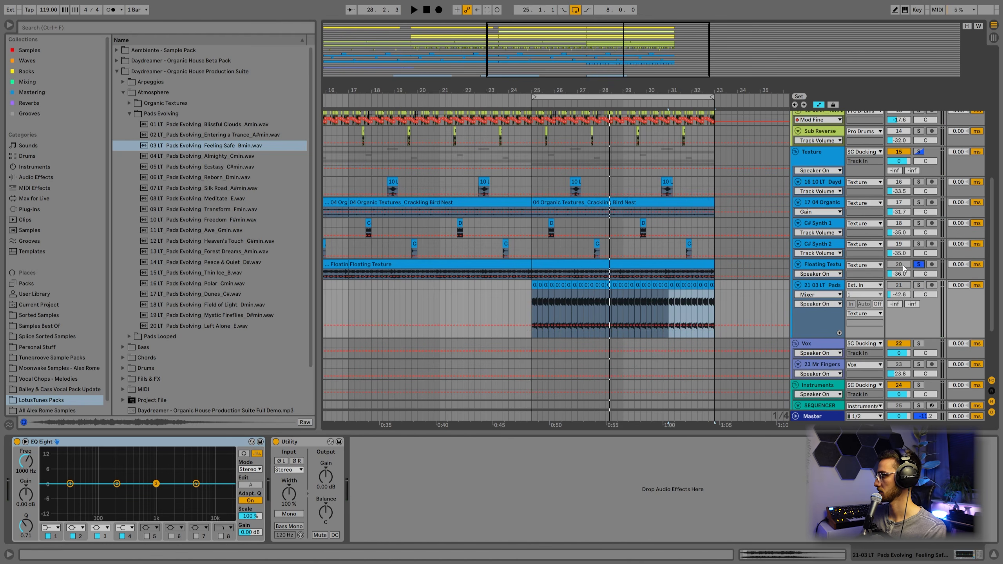
pyautogui.click(919, 264)
pyautogui.press('Delete')
pyautogui.click(531, 265)
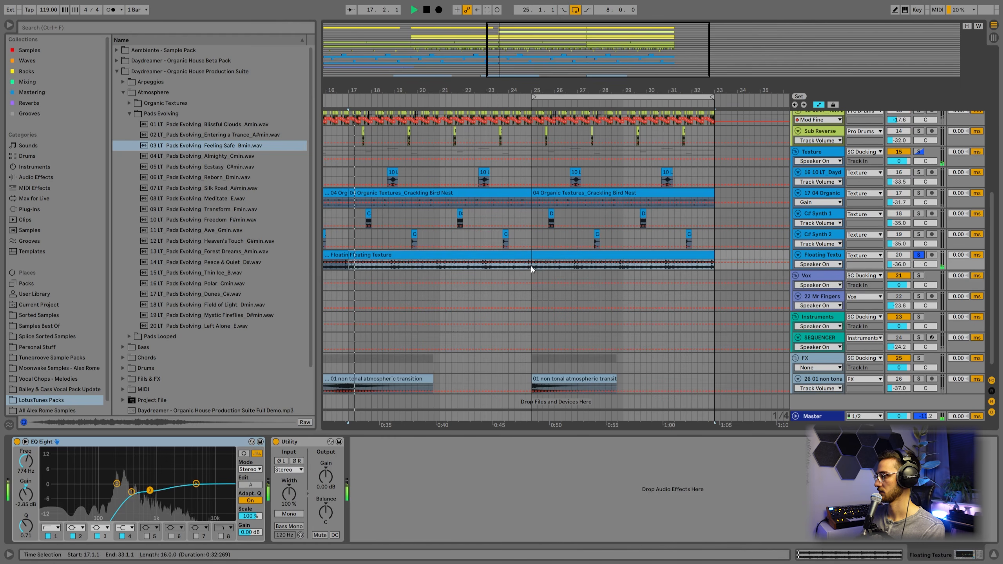
# Step: Examine the C# Synth 1, C# Synth 2 and 10 LT Daydreamer Ear Candy clips around bars 17 to 20
pyautogui.scroll(4, 557, 320)
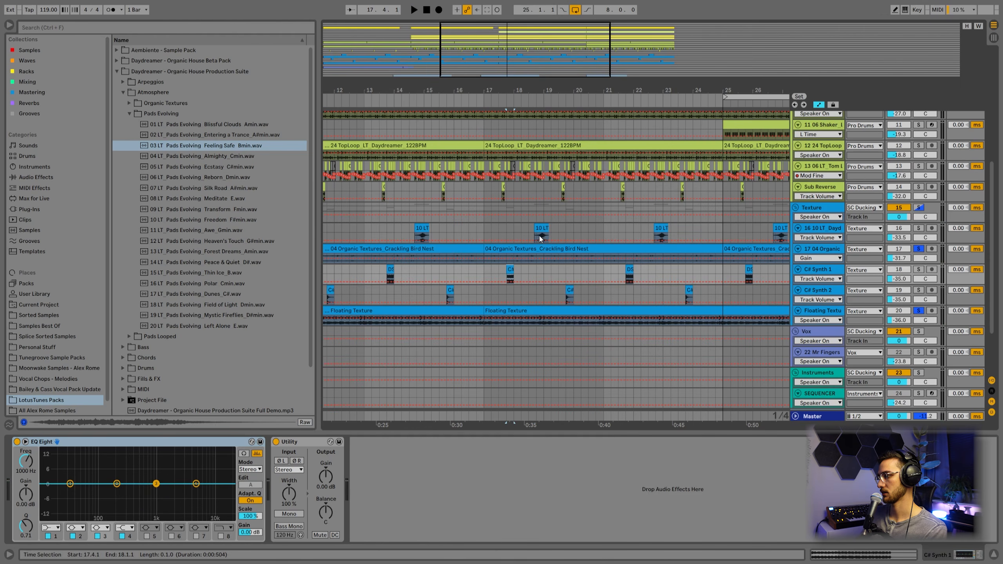
pyautogui.scroll(1, 539, 282)
pyautogui.click(521, 271)
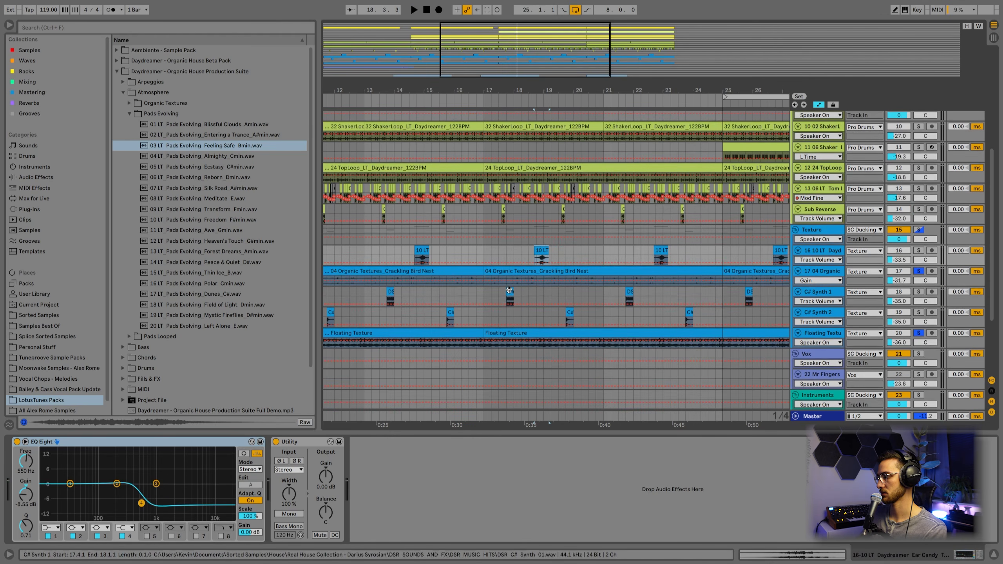
pyautogui.click(511, 292)
pyautogui.click(570, 313)
pyautogui.click(542, 250)
pyautogui.click(918, 251)
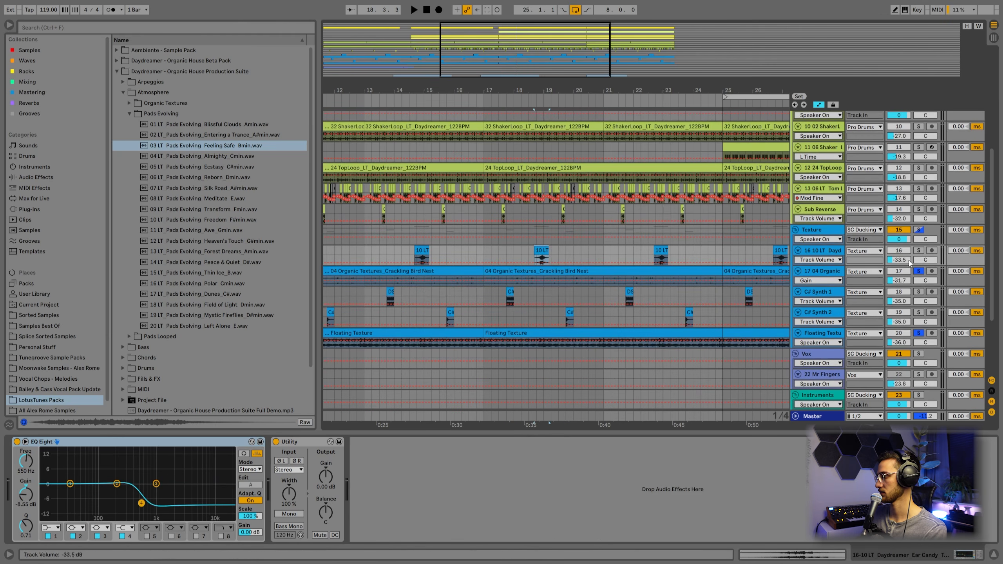
# Step: Play C# Synth 1 soloed from 17.4.1 and C# Synth 2 soloed from 19.4.1
pyautogui.press('space')
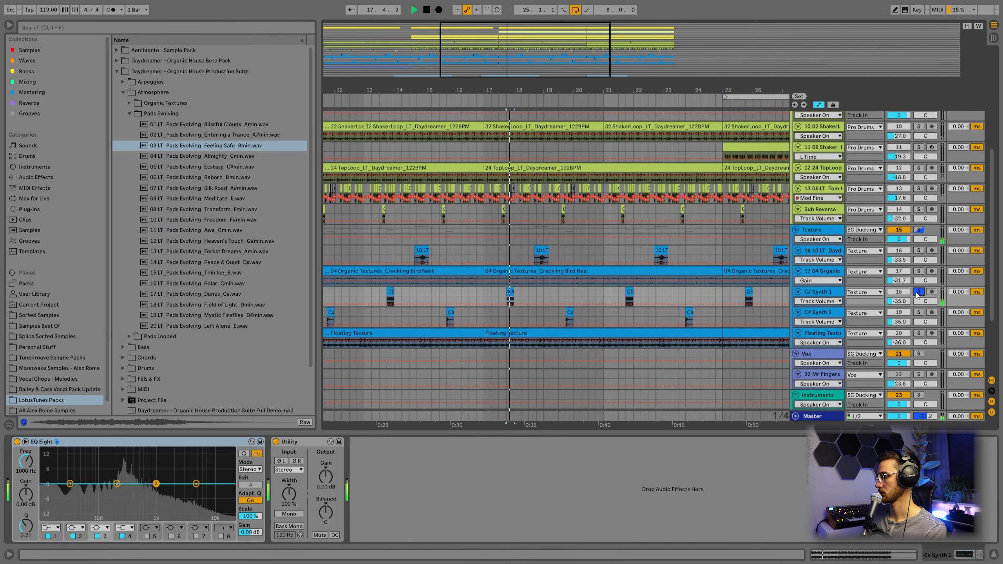
pyautogui.click(918, 292)
pyautogui.click(909, 315)
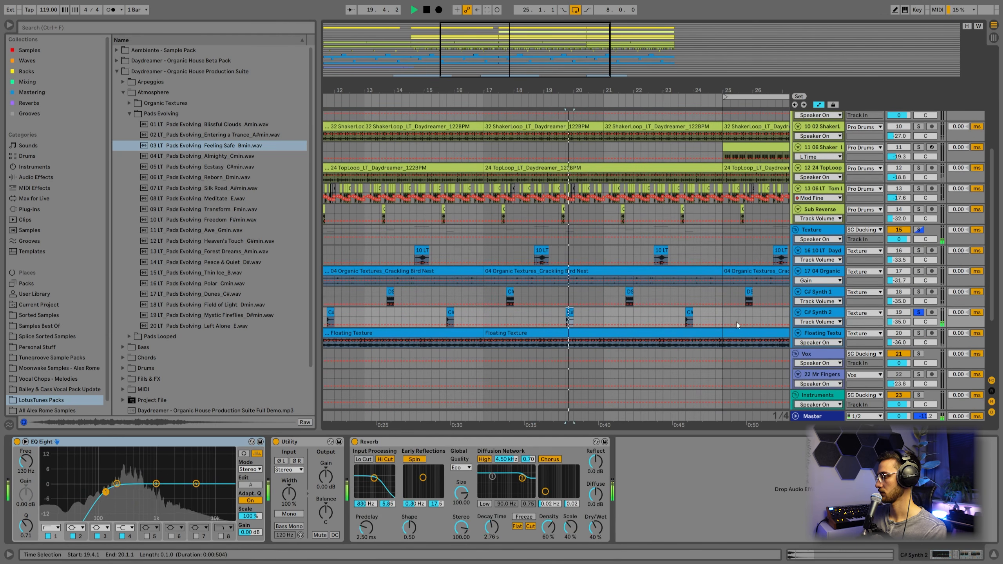
# Step: Clear the Texture solos and play the full arrangement from bar 25
pyautogui.press('-')
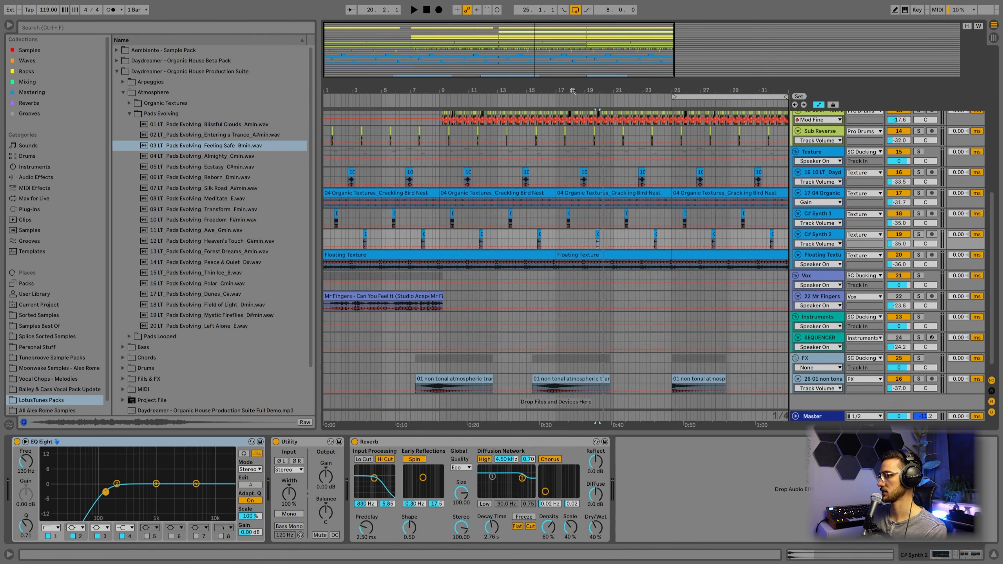
pyautogui.scroll(1, 478, 235)
pyautogui.scroll(3, 590, 236)
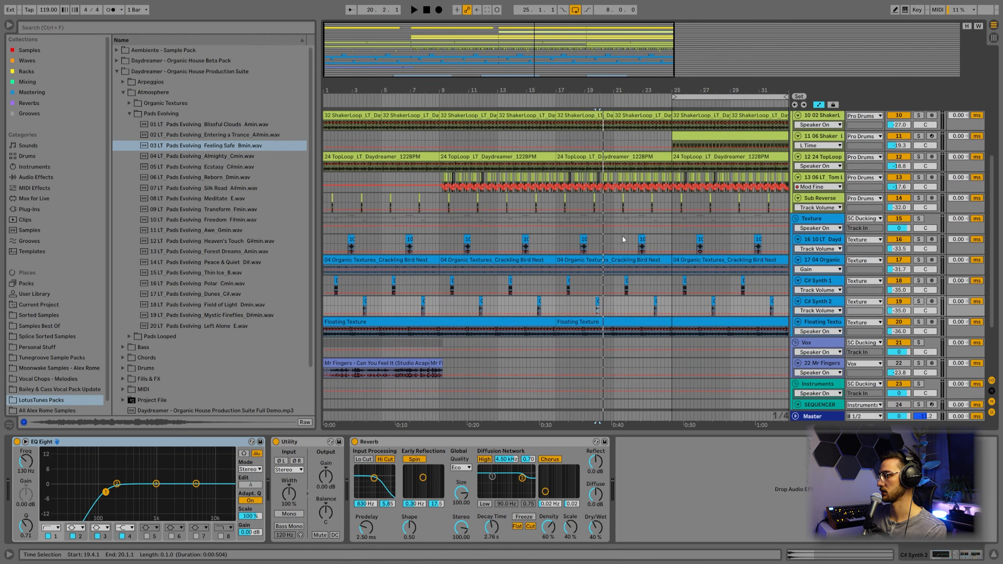
pyautogui.scroll(3, 671, 201)
pyautogui.press('space')
pyautogui.click(922, 259)
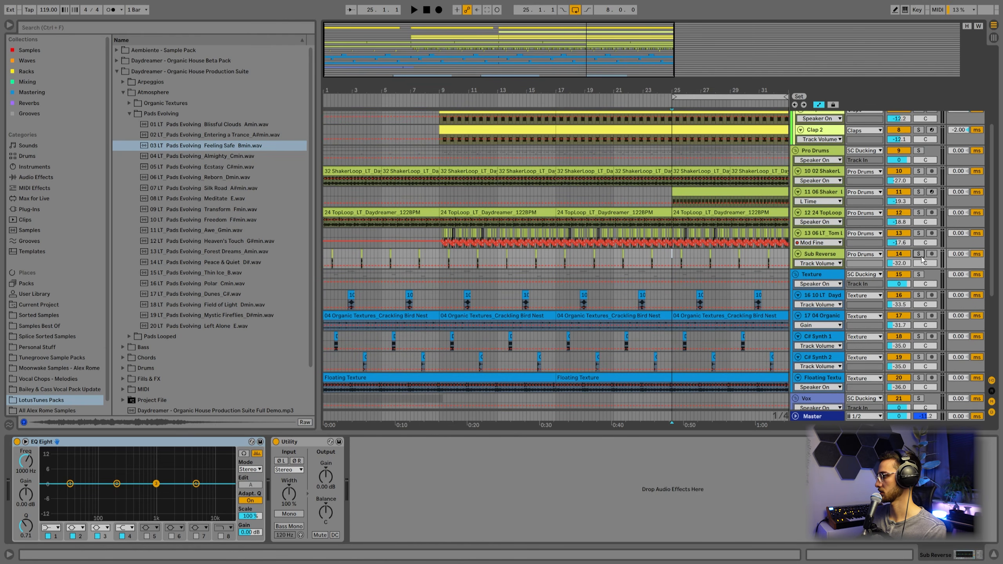
pyautogui.scroll(-6, 667, 350)
pyautogui.press('space')
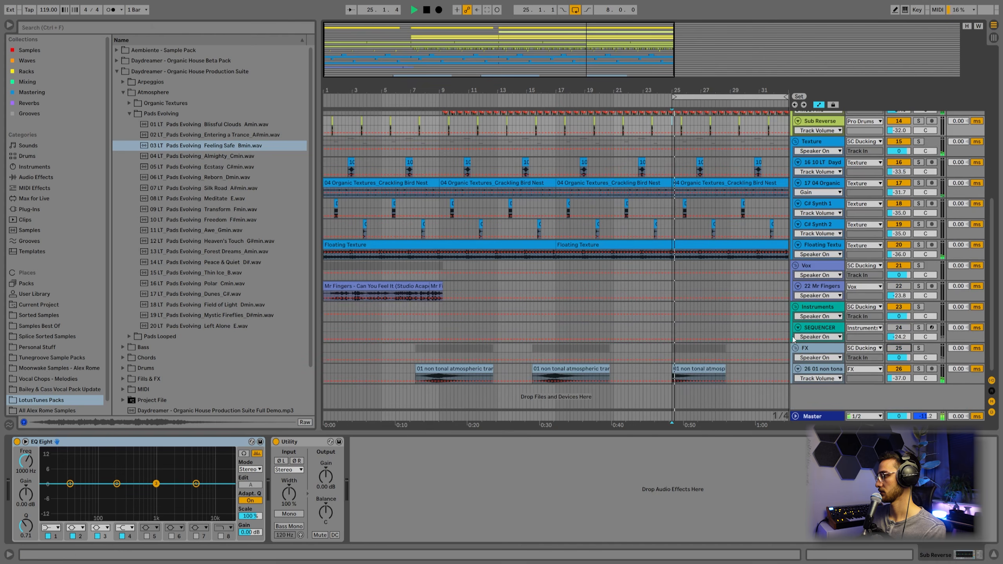
pyautogui.scroll(2, 756, 330)
pyautogui.scroll(2, 616, 154)
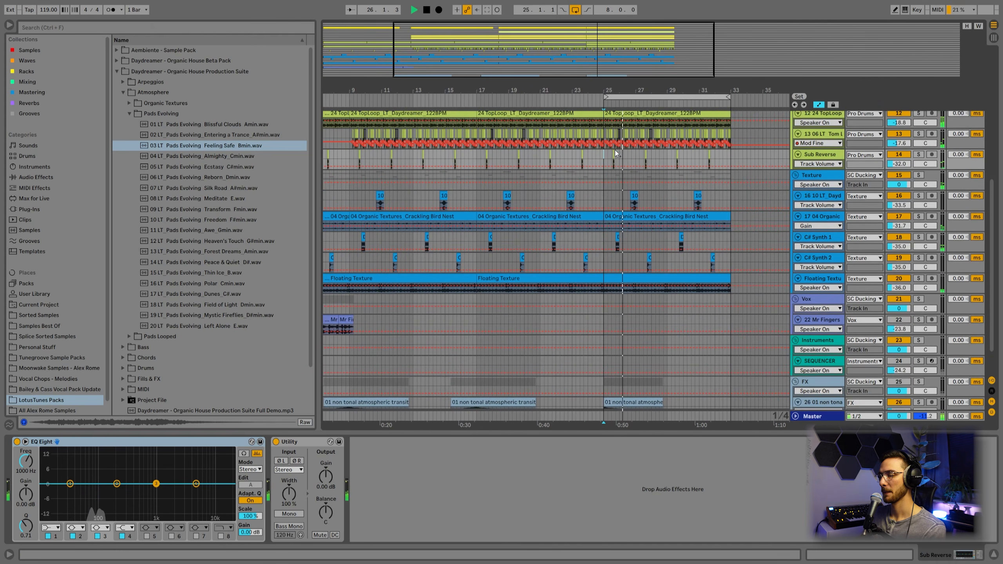
pyautogui.click(607, 193)
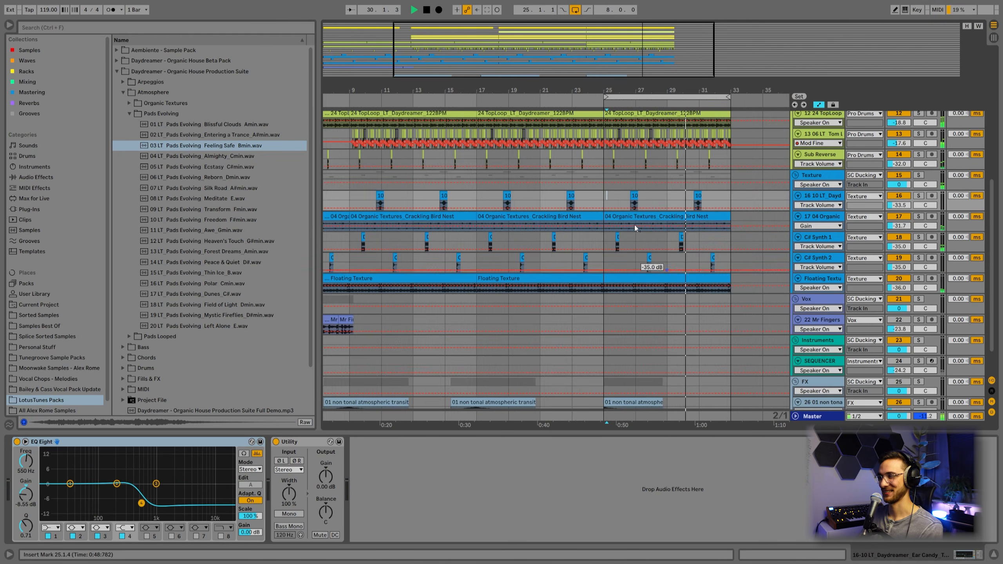
# Step: Place the insert marker at bar 25 on the Daydreamer Ear Candy track and review the drum tracks during playback
pyautogui.click(607, 193)
pyautogui.scroll(3, 628, 249)
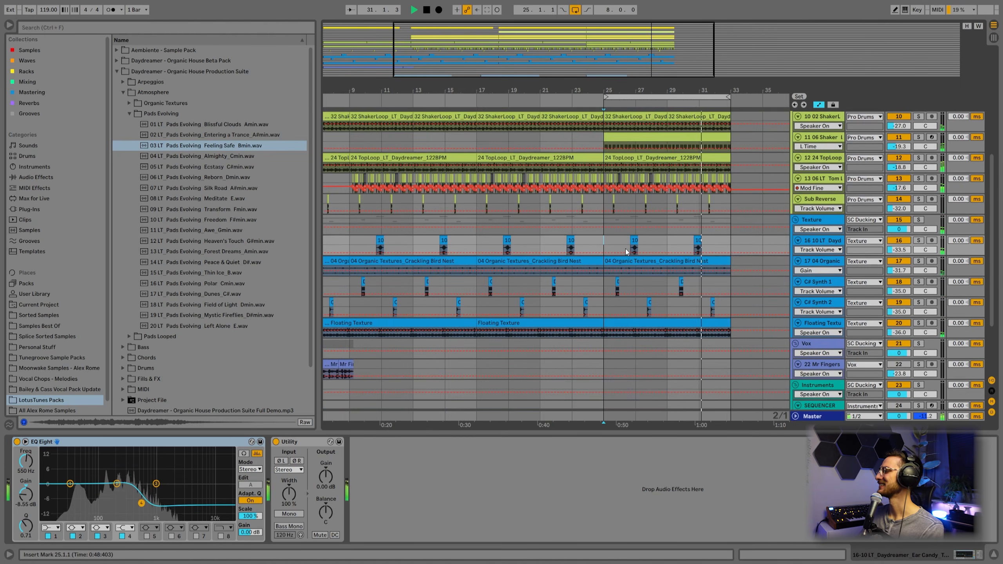
pyautogui.scroll(10, 625, 249)
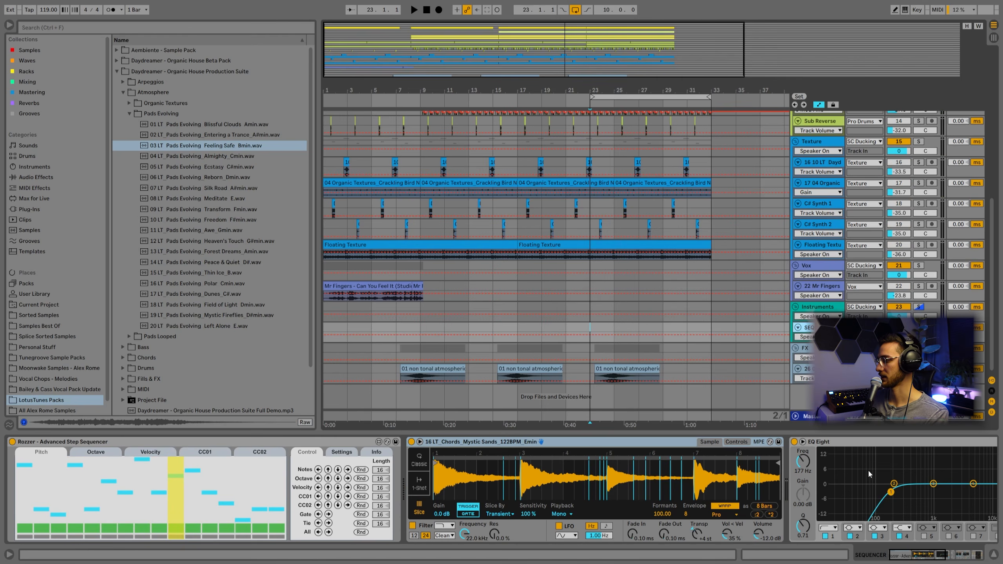
# Step: Inspect the SEQUENCER track's Simpler and Rozzer devices, and try a Pads Evolving sample in place of the Mystic Sands chord sample
pyautogui.click(907, 557)
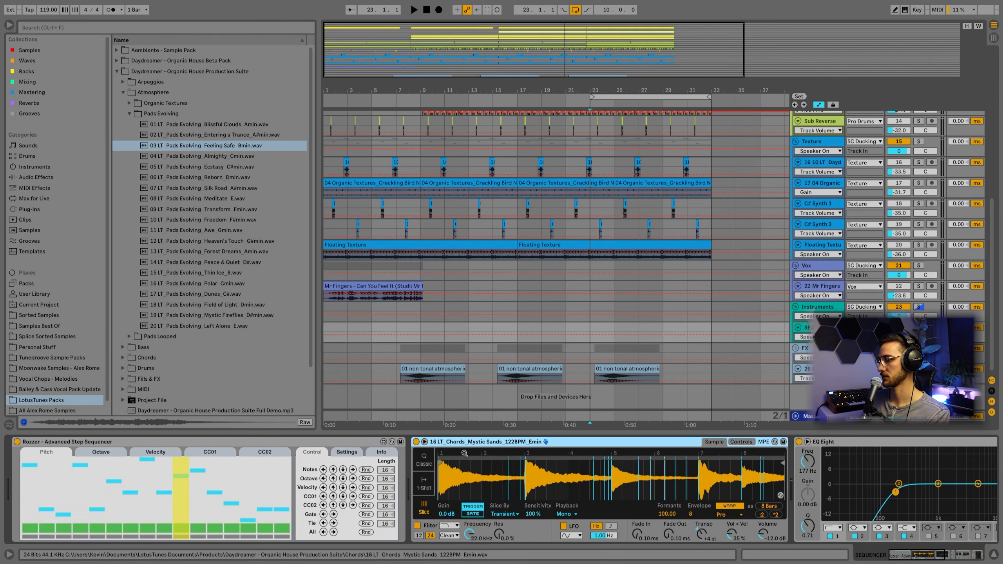
pyautogui.click(182, 444)
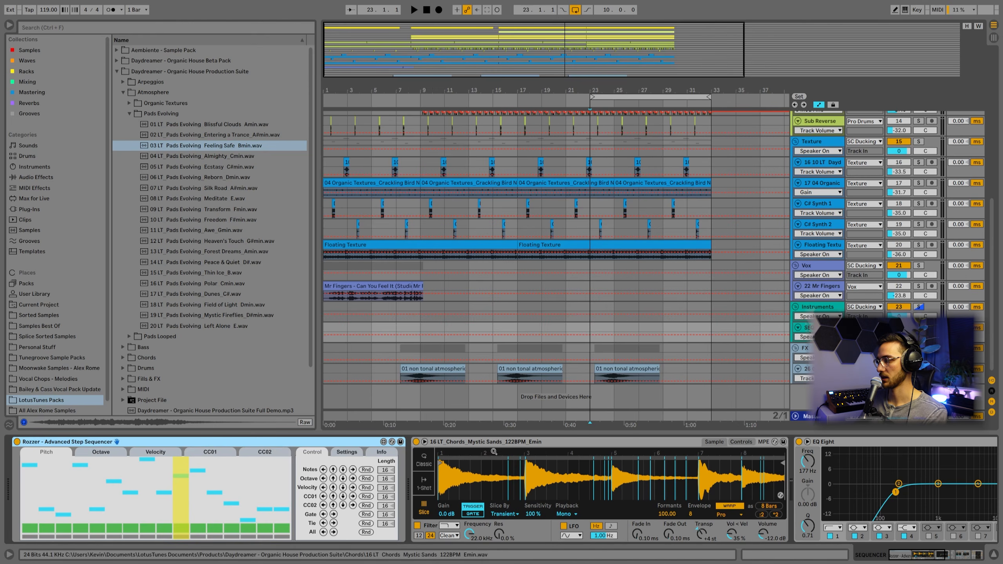
pyautogui.moveTo(202, 189); pyautogui.dragTo(563, 477)
pyautogui.hotkey('ctrl', 'z')
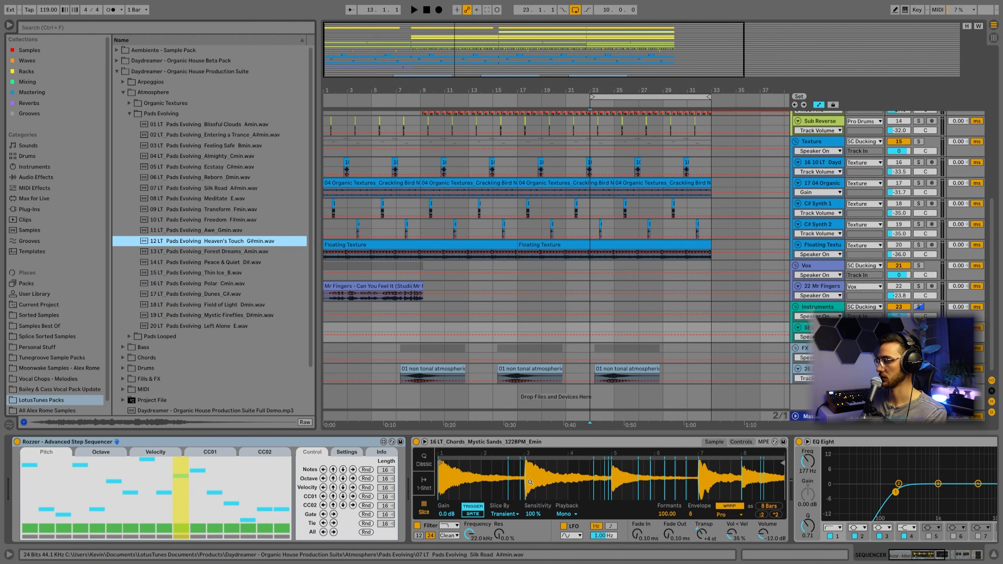
# Step: Play the arrangement from bar 23 with the SEQUENCER track and view the rest of its device chain
pyautogui.press('space')
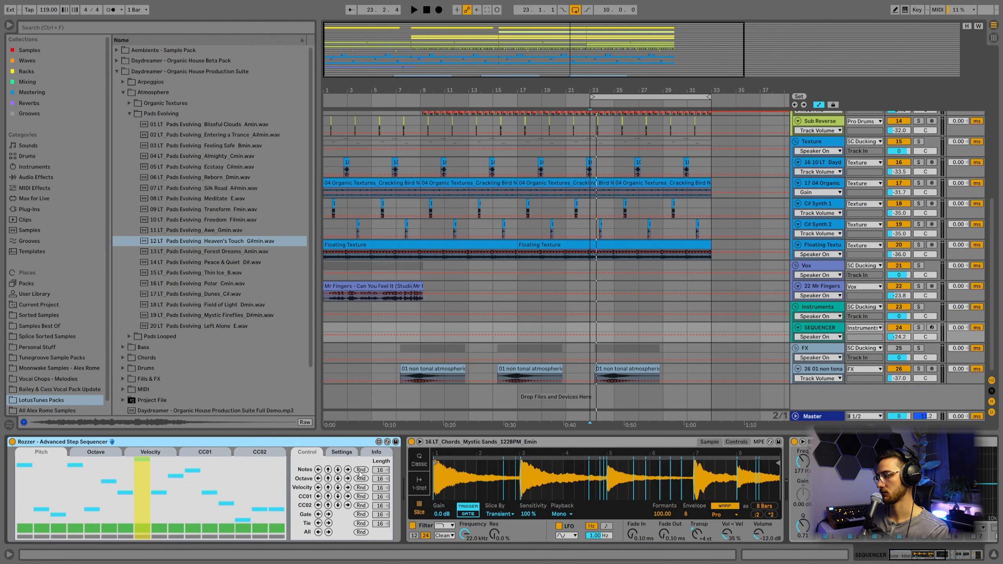
pyautogui.click(699, 537)
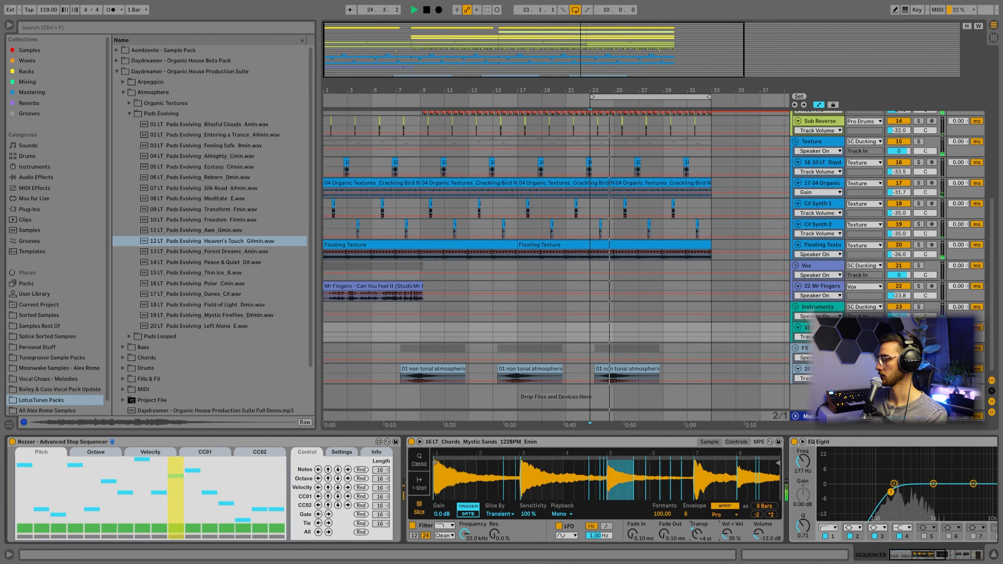
pyautogui.click(962, 555)
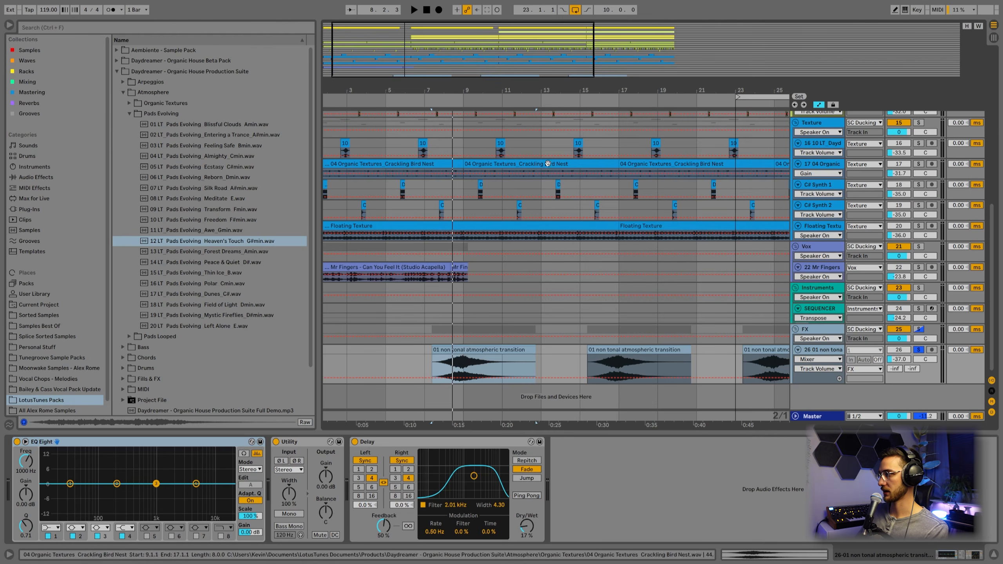
# Step: Select the non tonal atmospheric transition clip starting in bar 7 on the FX track and play it soloed
pyautogui.moveTo(580, 89); pyautogui.dragTo(575, 61)
pyautogui.click(513, 350)
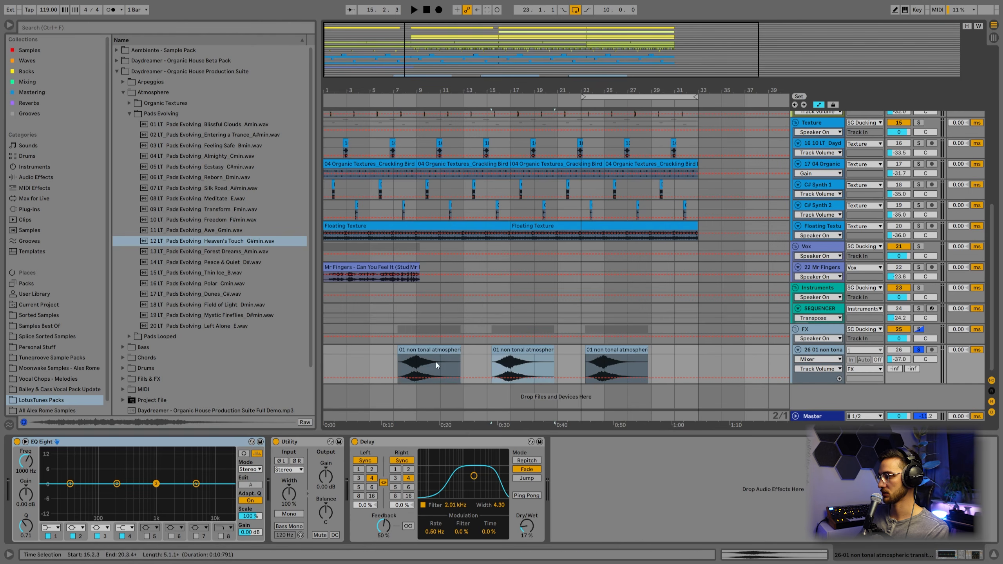
pyautogui.click(424, 373)
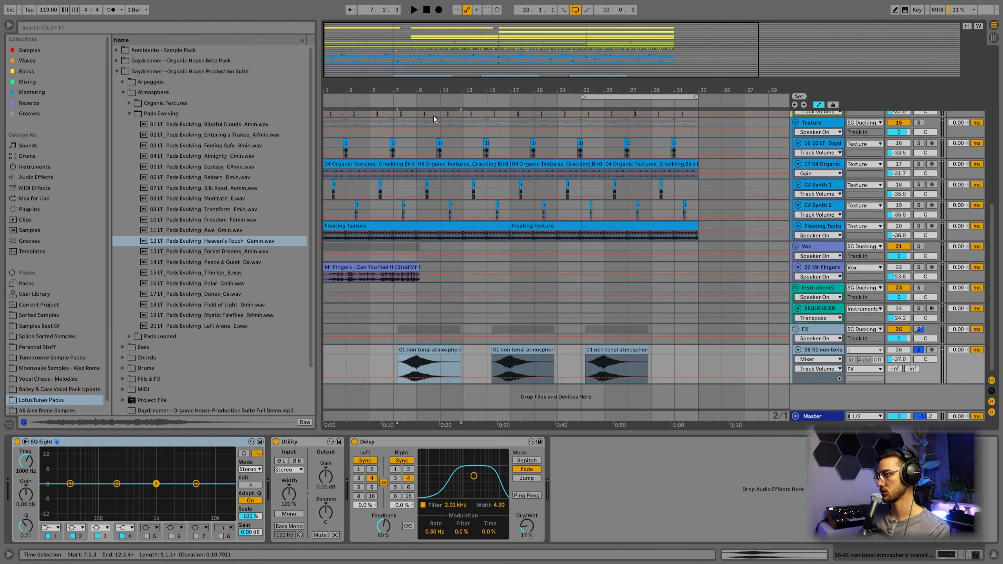
pyautogui.moveTo(434, 90); pyautogui.dragTo(475, 118)
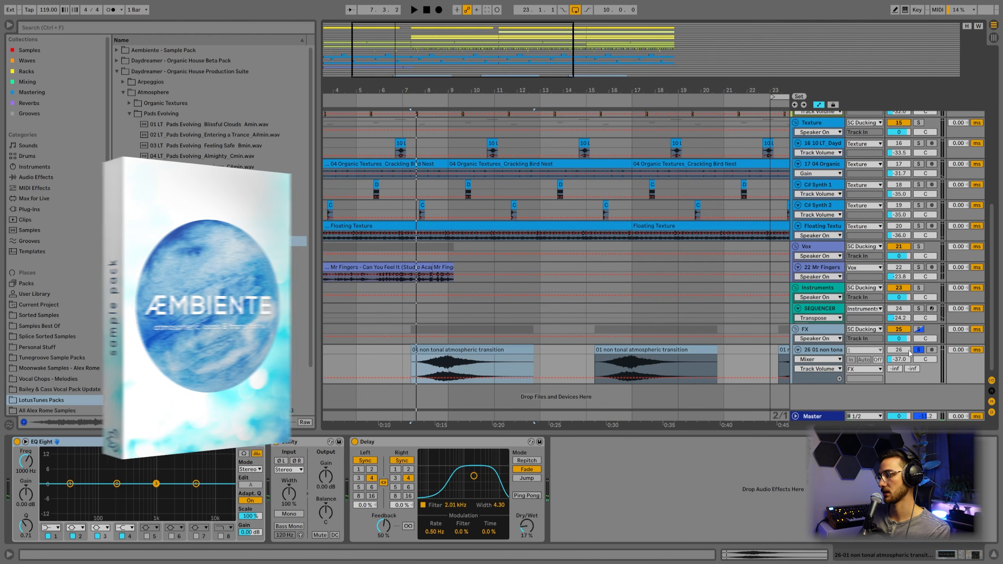
pyautogui.press('space')
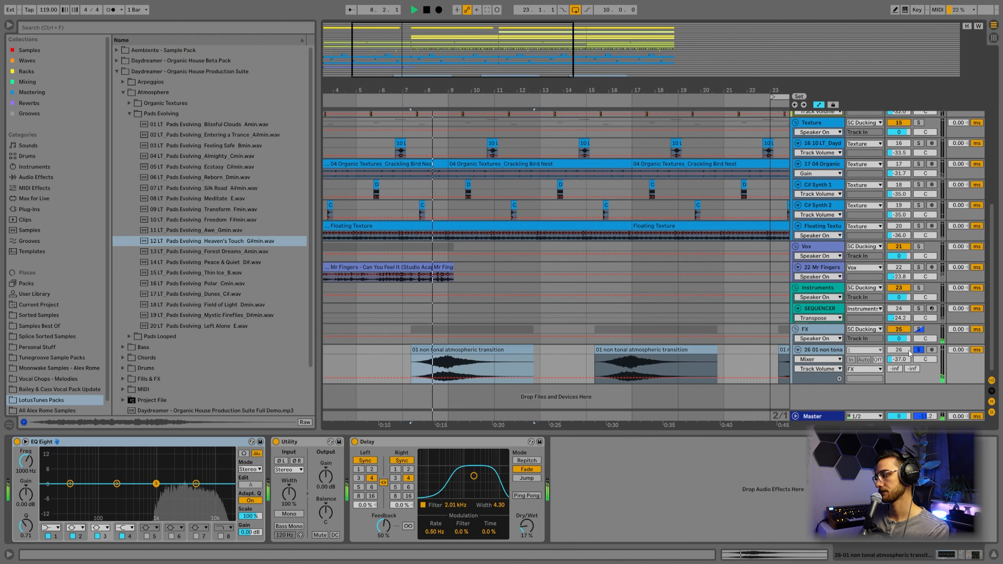
pyautogui.moveTo(427, 90); pyautogui.dragTo(470, 85)
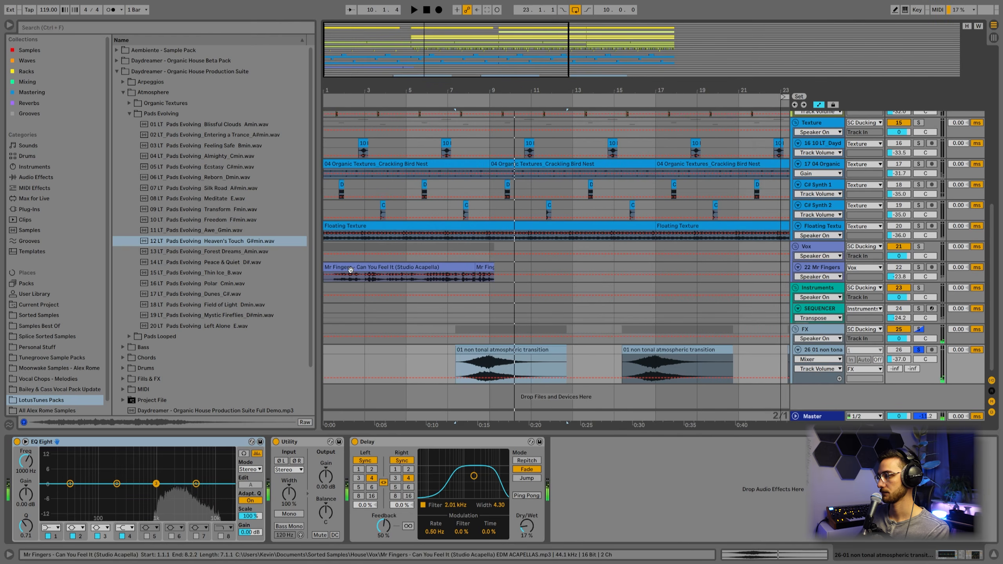
# Step: Select the Mr Fingers - Can You Feel It acapella clip at bar 1 to audition it and view its effects
pyautogui.click(350, 270)
pyautogui.press('space')
pyautogui.scroll(1, 424, 284)
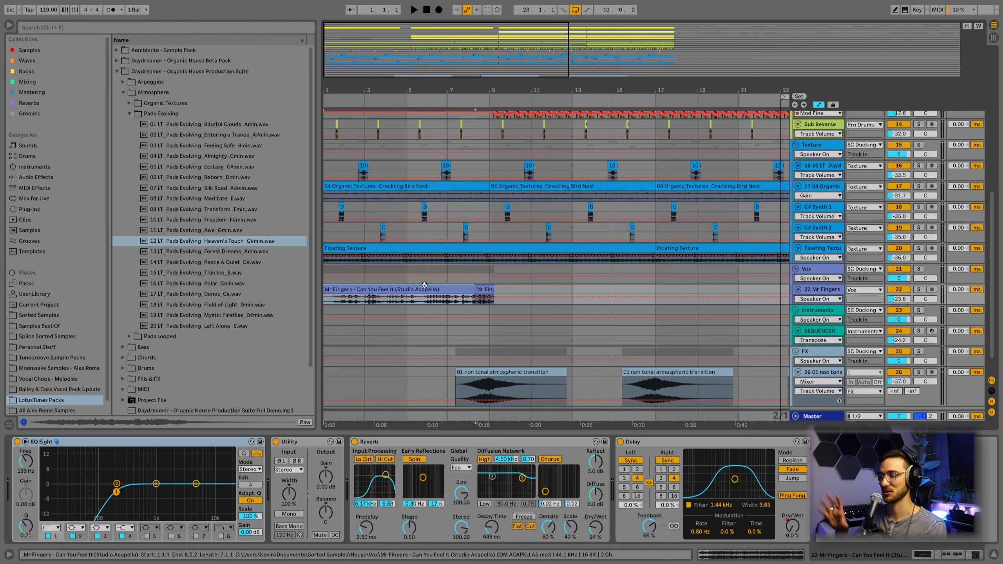
# Step: Play the full arrangement and review the drum, percussion and texture tracks around bars 17 to 21
pyautogui.press('-')
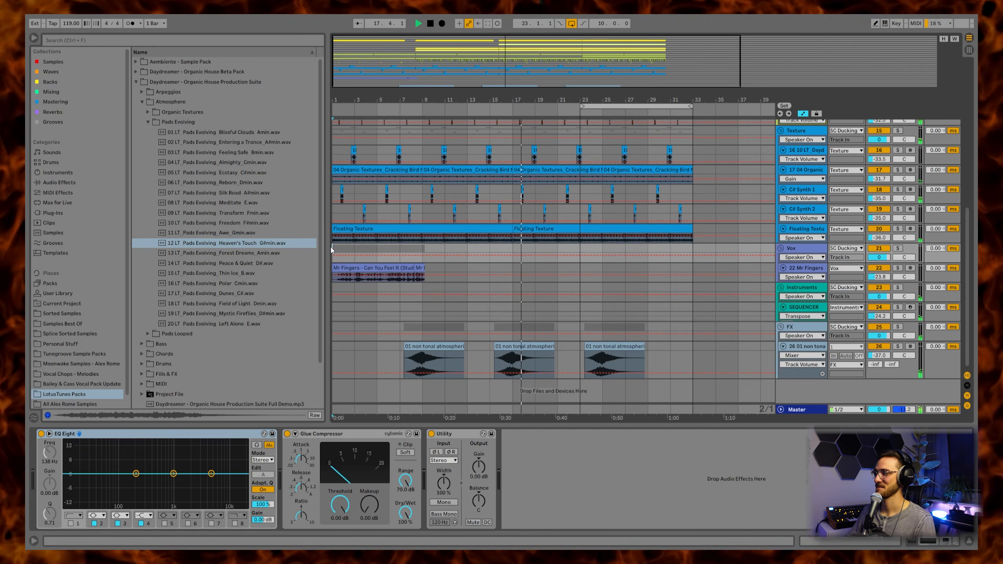
pyautogui.scroll(10, 552, 275)
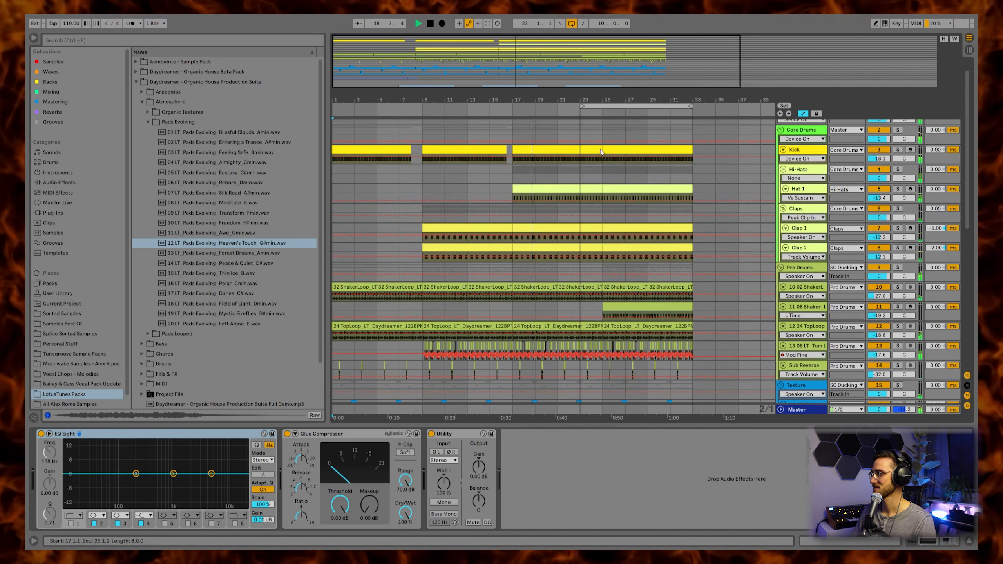
pyautogui.moveTo(598, 90); pyautogui.dragTo(584, 154)
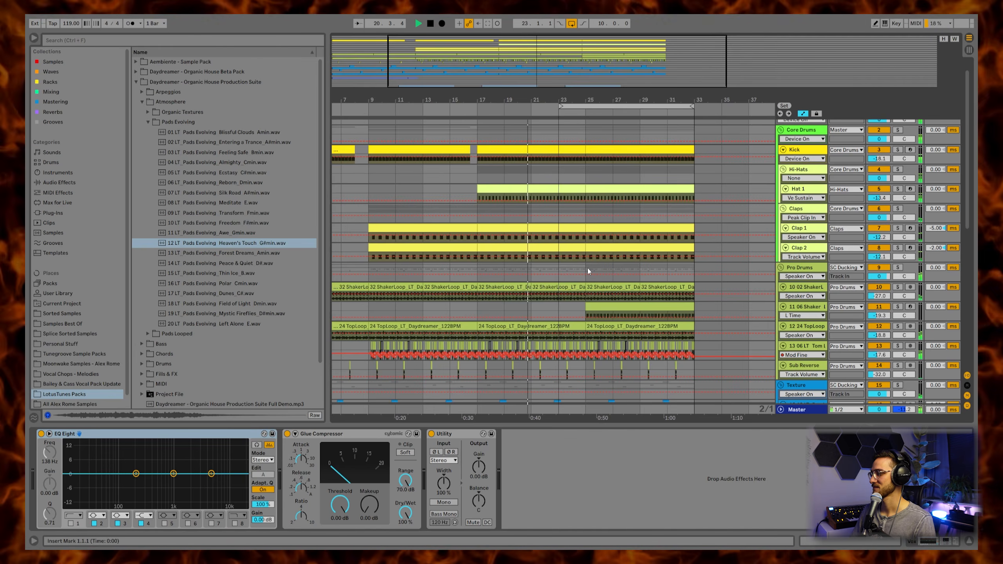
pyautogui.scroll(-3, 588, 271)
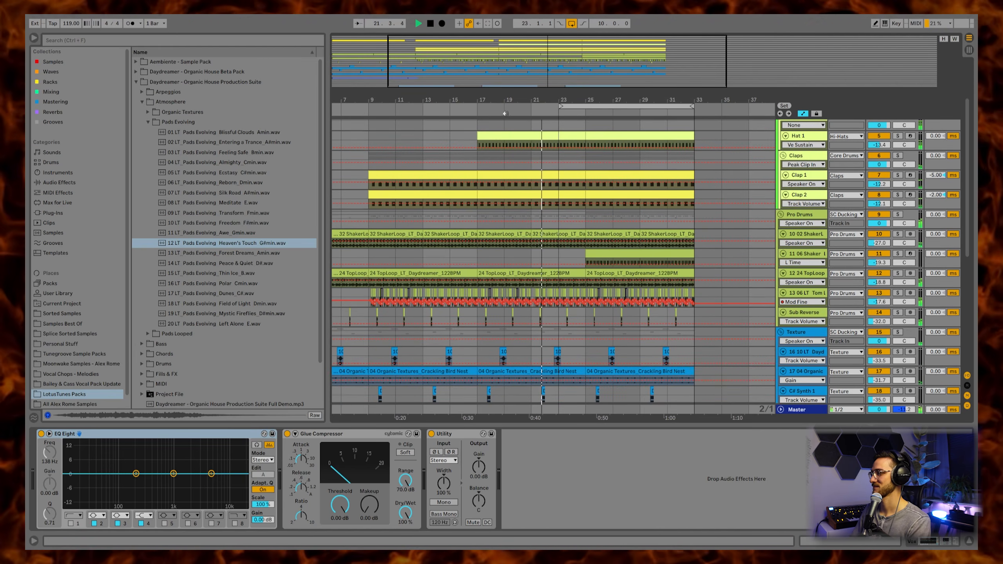